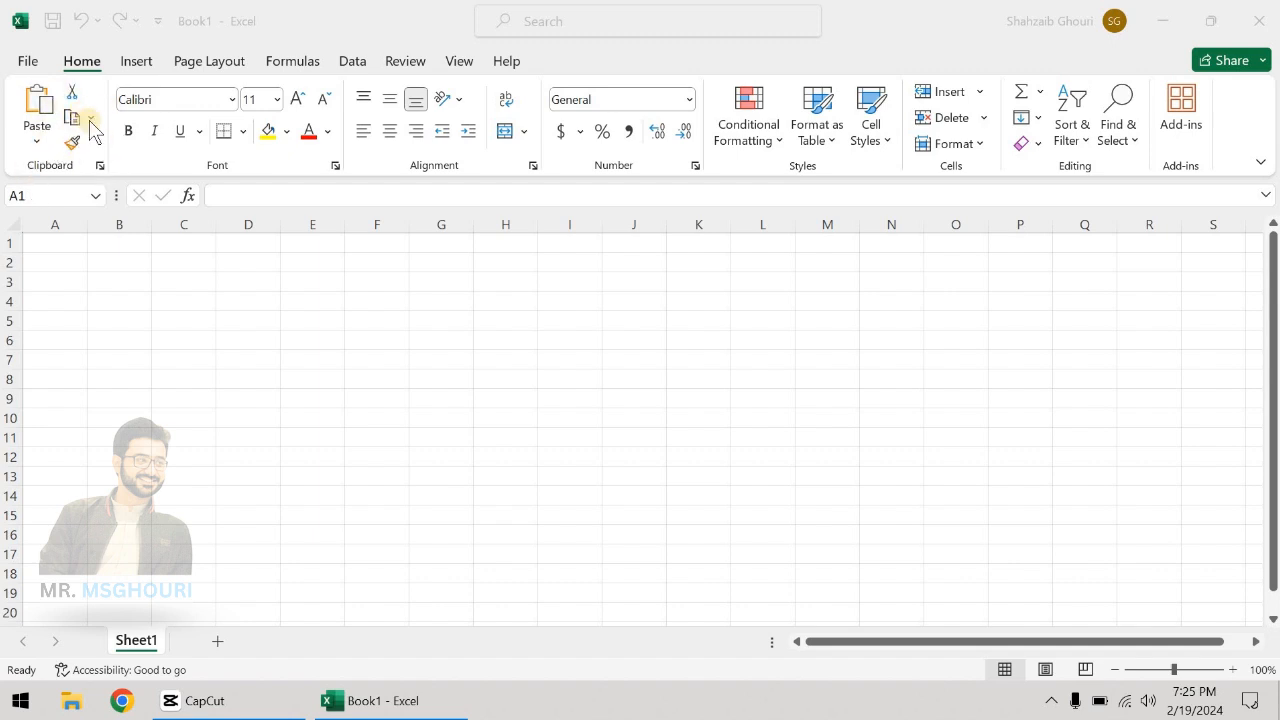
{"action": "left_click", "coordinate": [192, 103]}
{"action": "left_click", "coordinate": [258, 99]}
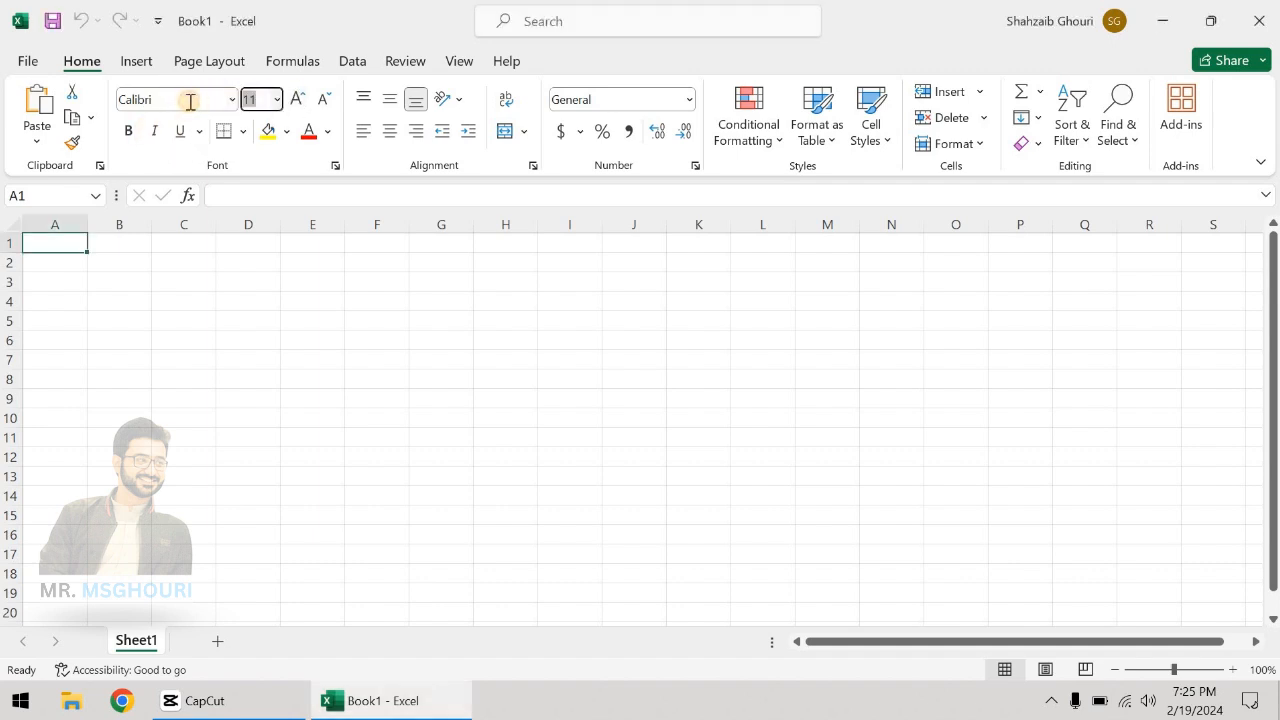
{"action": "left_click", "coordinate": [189, 102]}
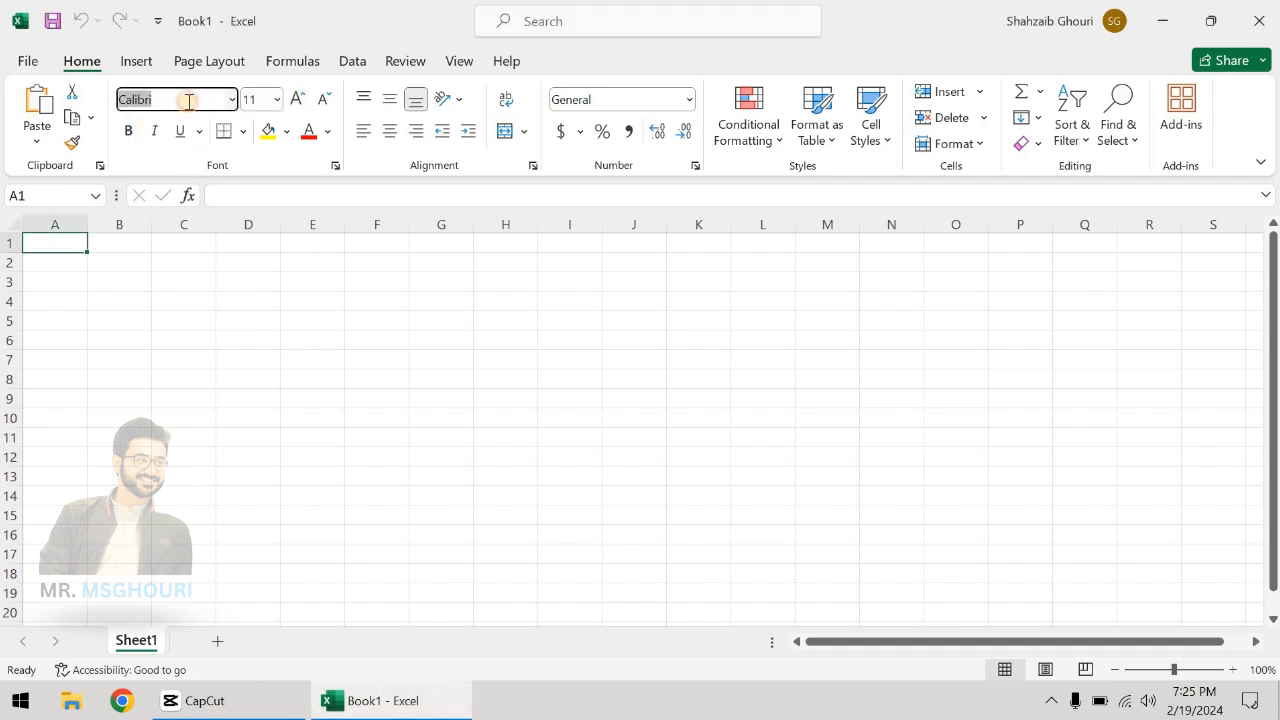
{"action": "left_click", "coordinate": [289, 131]}
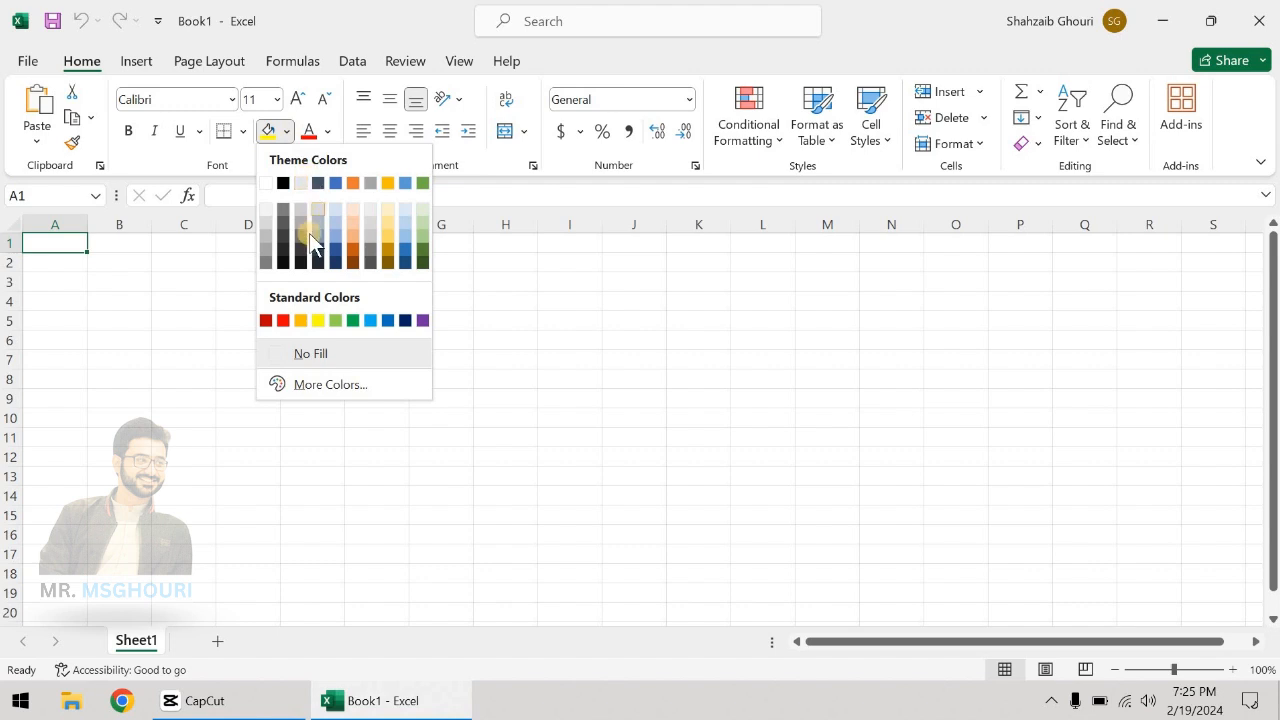
{"action": "left_click", "coordinate": [327, 131]}
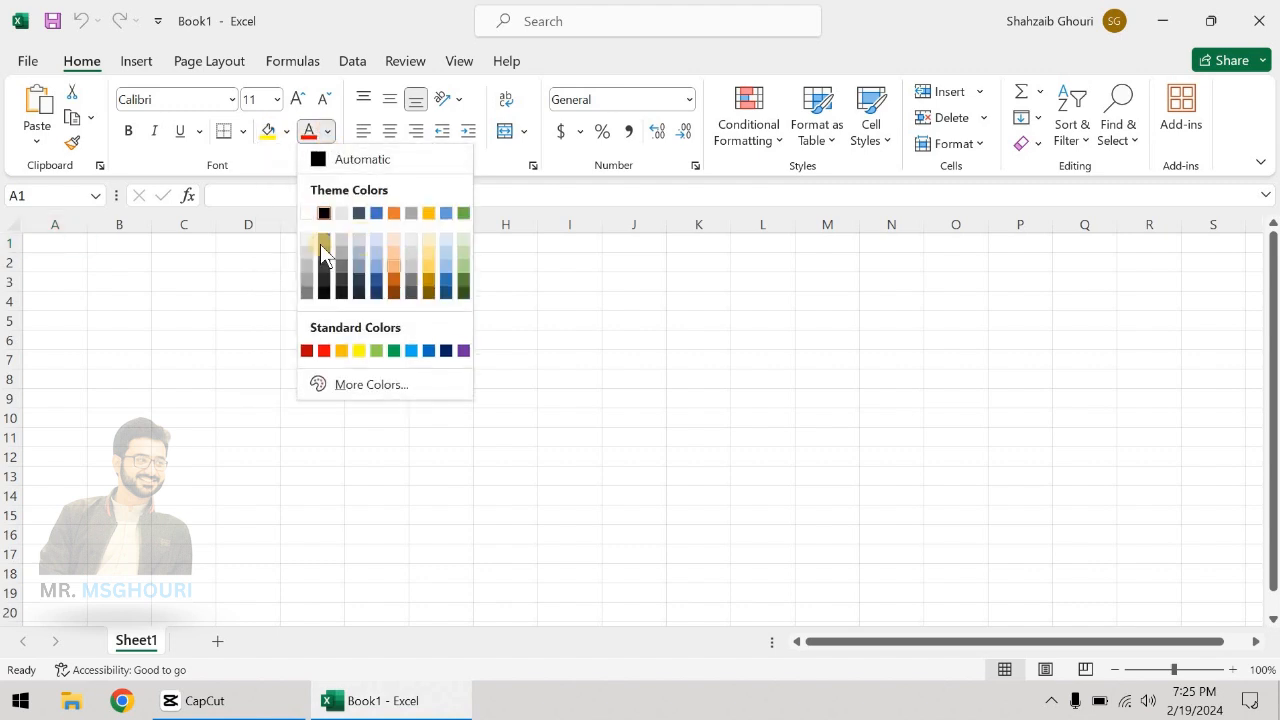
{"action": "left_click", "coordinate": [327, 133]}
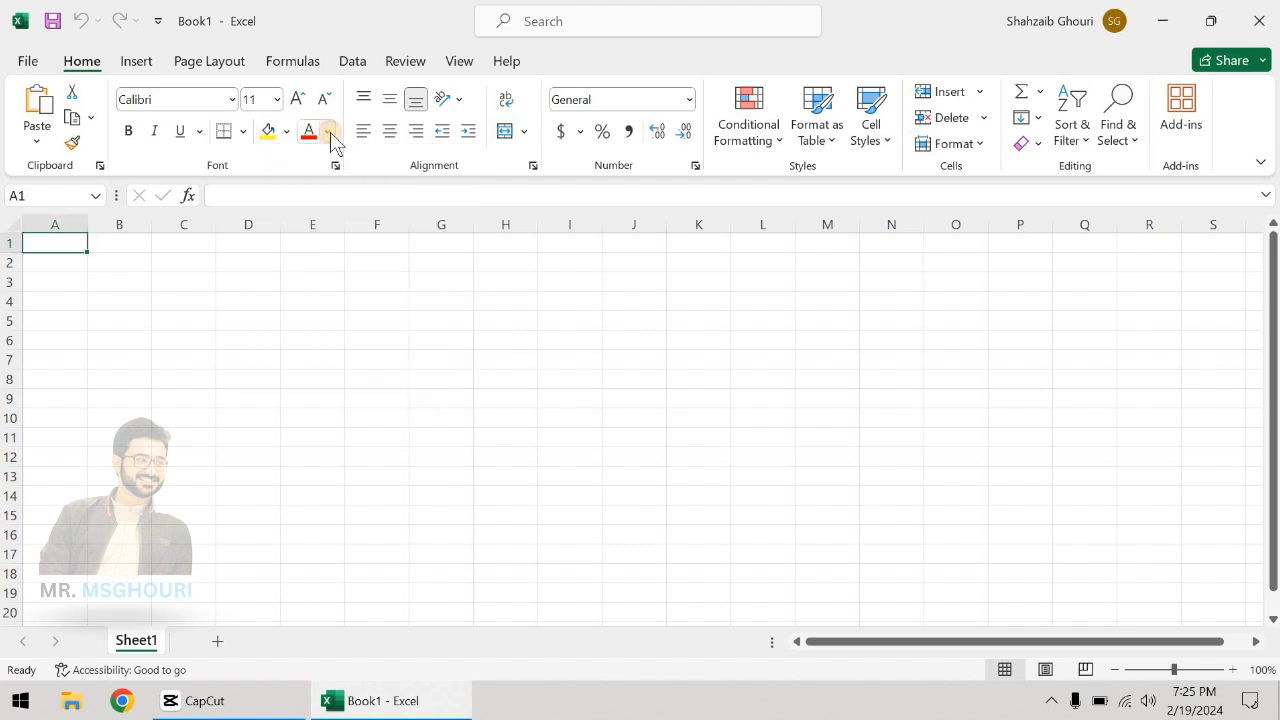
{"action": "left_click", "coordinate": [243, 132]}
{"action": "left_click", "coordinate": [410, 22]}
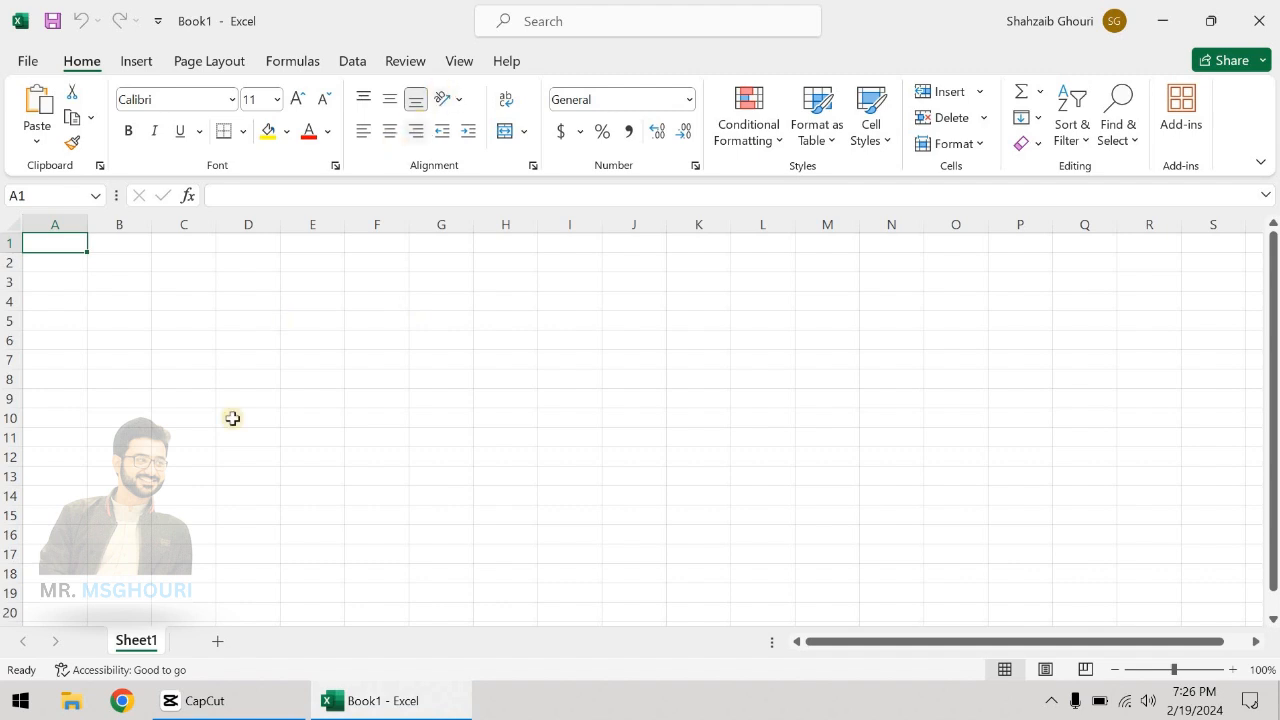
{"action": "left_click", "coordinate": [63, 265]}
{"action": "left_click", "coordinate": [70, 320]}
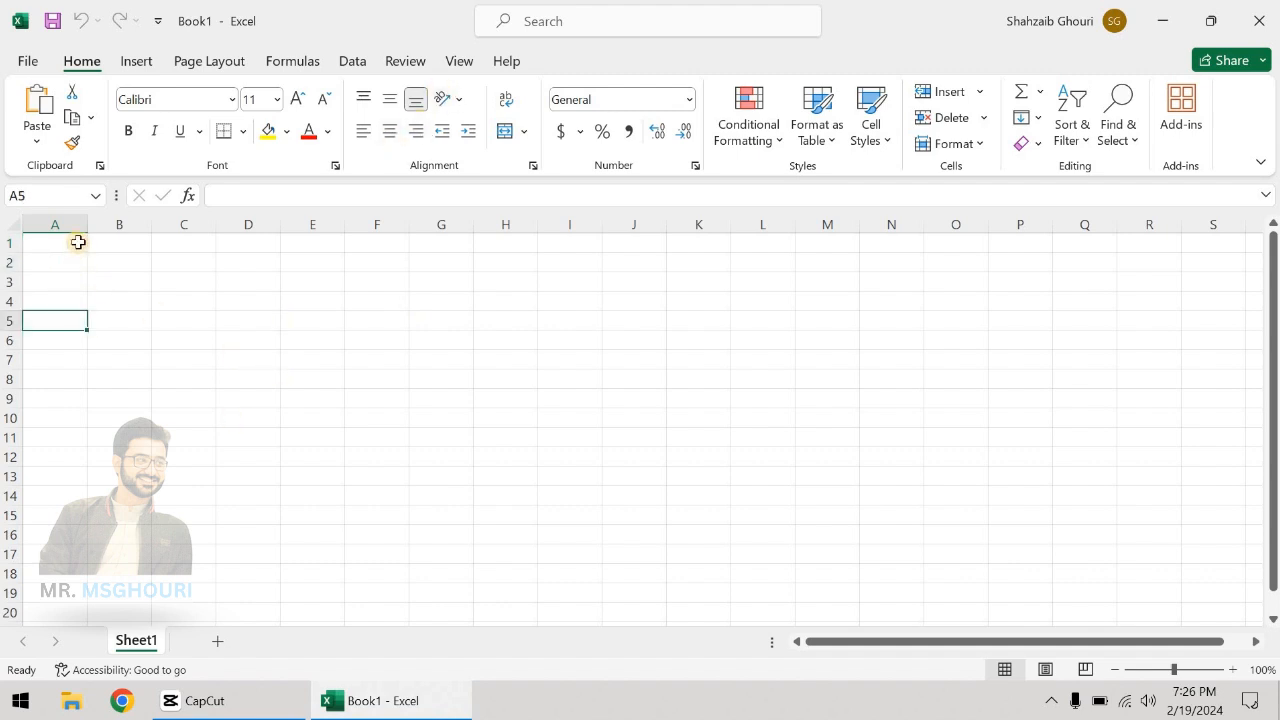
{"action": "left_click", "coordinate": [77, 244]}
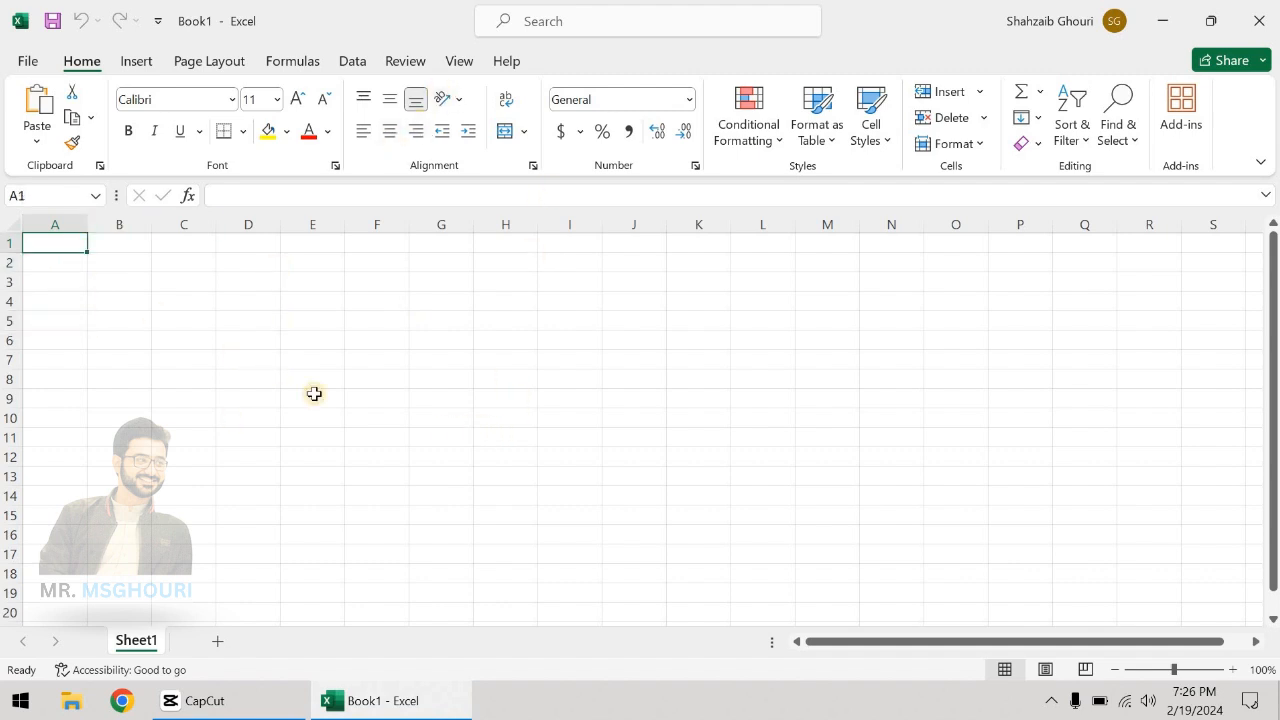
Enter the header "Ser No" in cell A2 and the numbers 1 to 4 in the cells below it
{"action": "left_click", "coordinate": [64, 266]}
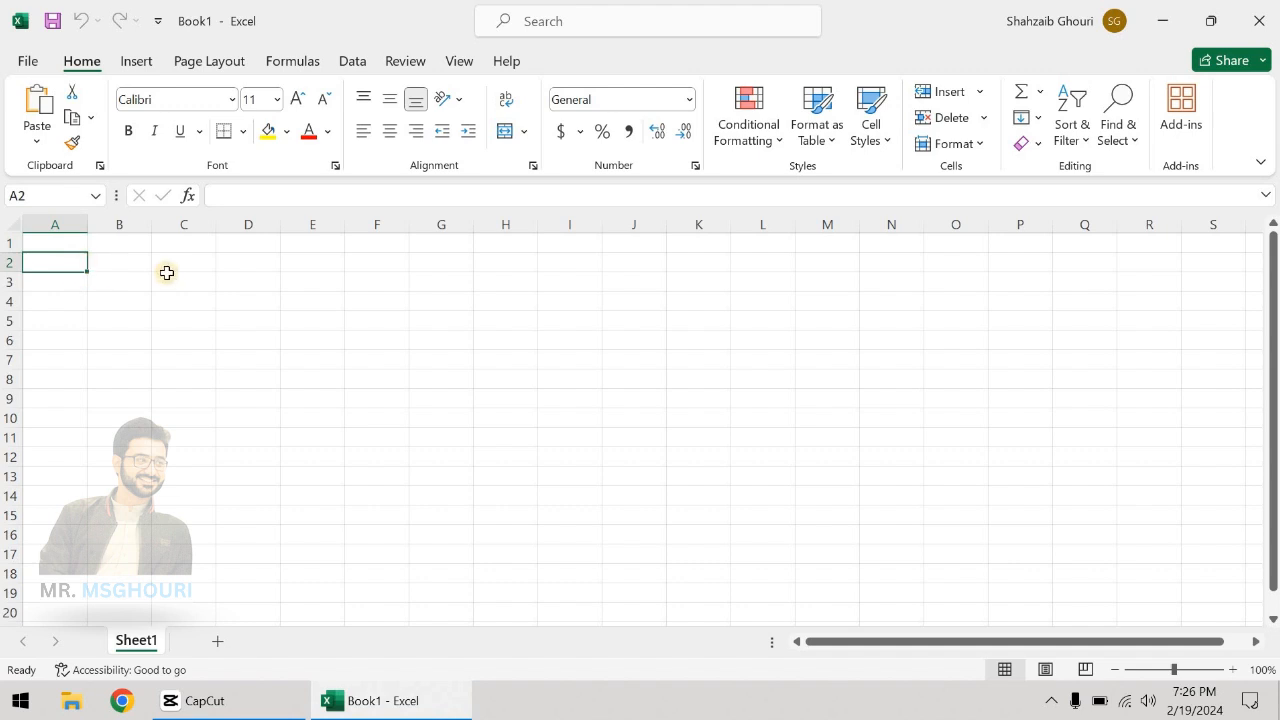
{"action": "type", "text": "Ser No"}
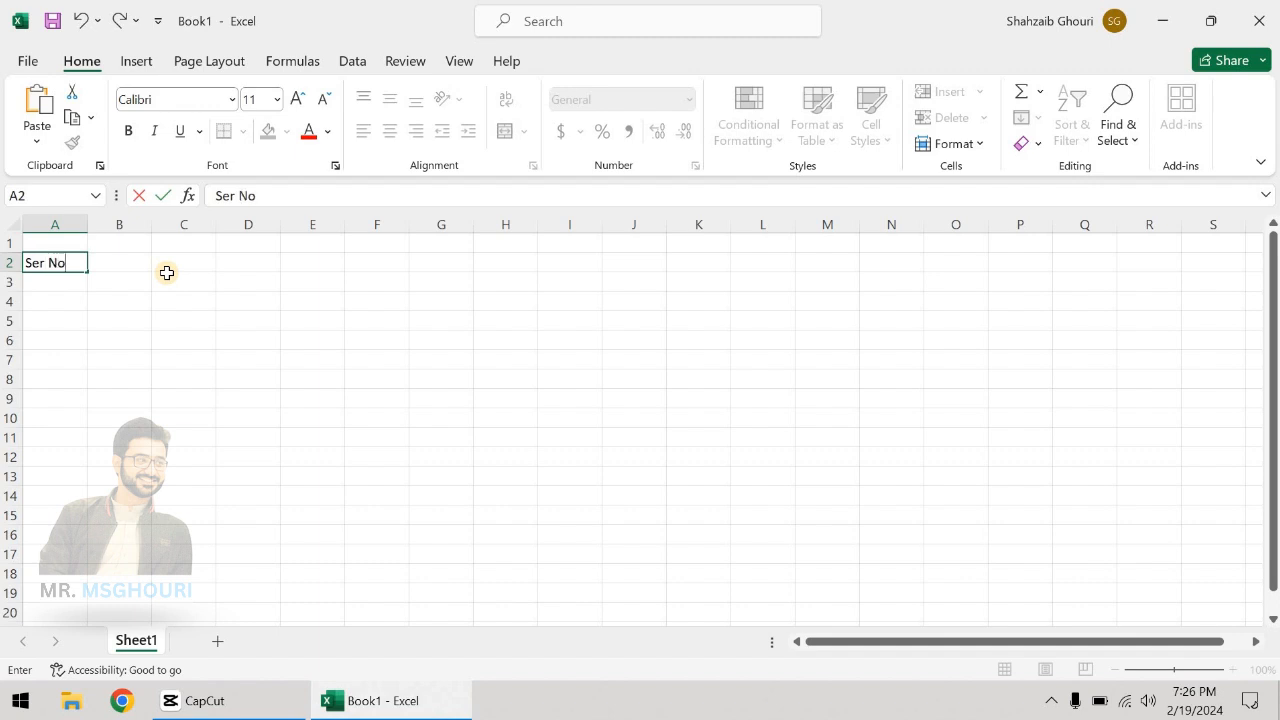
{"action": "key", "text": "Return"}
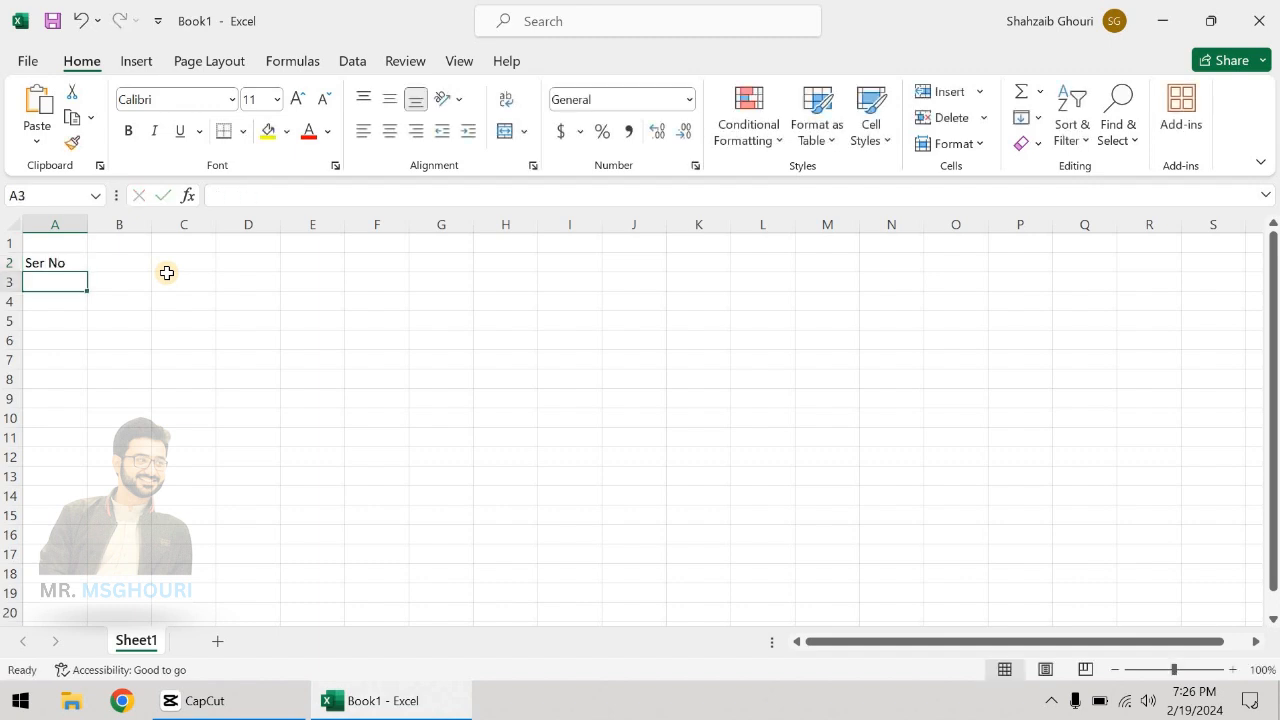
{"action": "type", "text": "1"}
{"action": "key", "text": "Return"}
{"action": "type", "text": "2"}
{"action": "key", "text": "Return"}
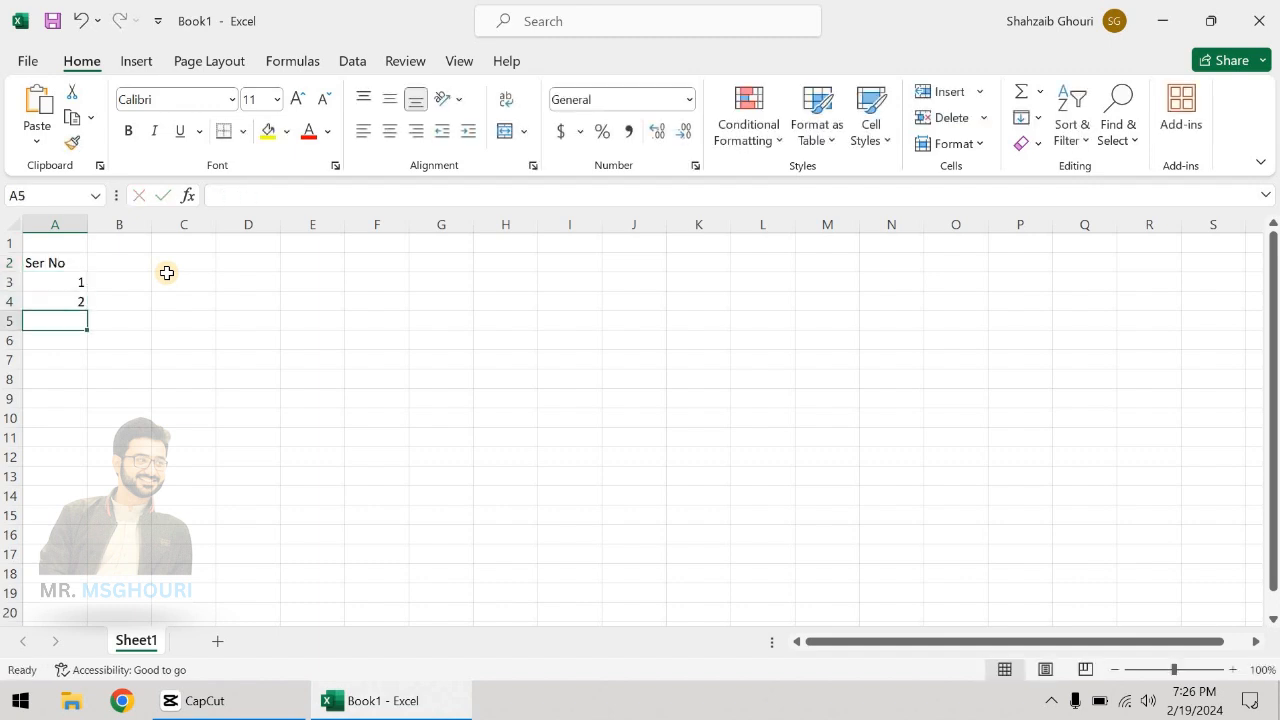
{"action": "type", "text": "3"}
{"action": "key", "text": "Return"}
{"action": "type", "text": "4"}
{"action": "key", "text": "Return"}
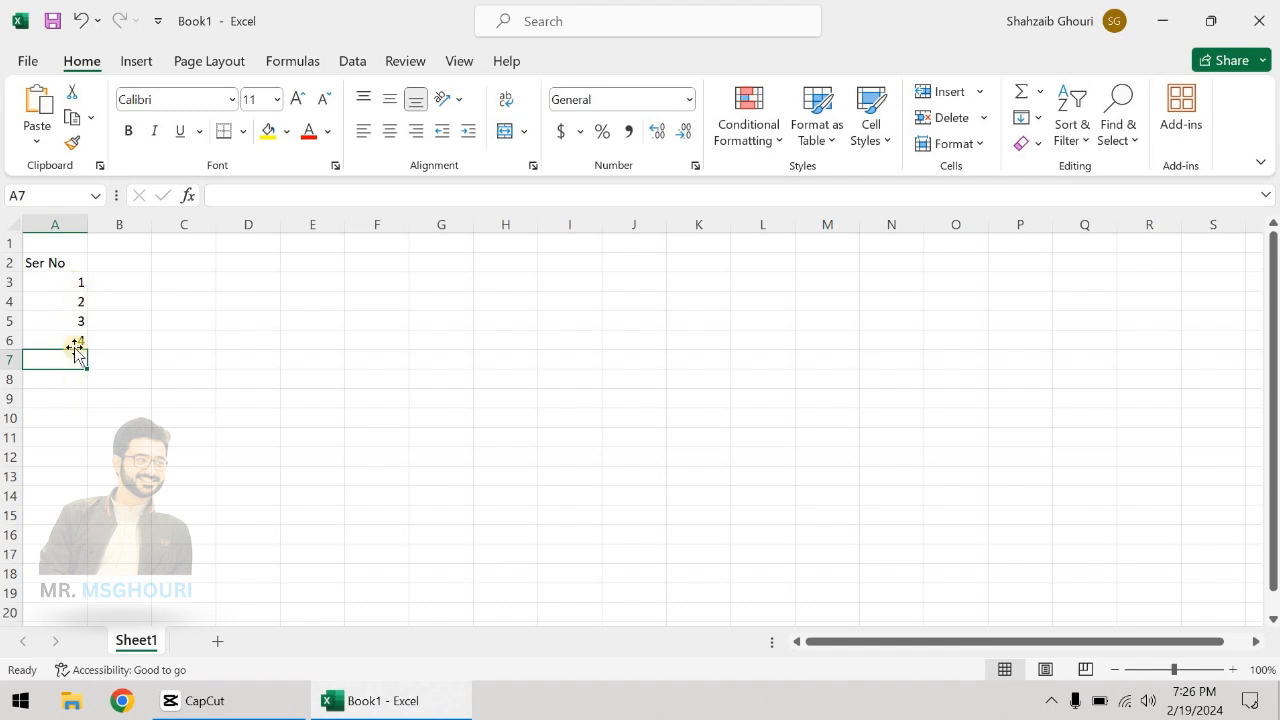
Extend the serial number series from cells A3:A4 down to 15 in cell A17 with AutoFill
{"action": "left_click_drag", "start_coordinate": [77, 278], "coordinate": [72, 295]}
{"action": "left_click", "coordinate": [159, 293]}
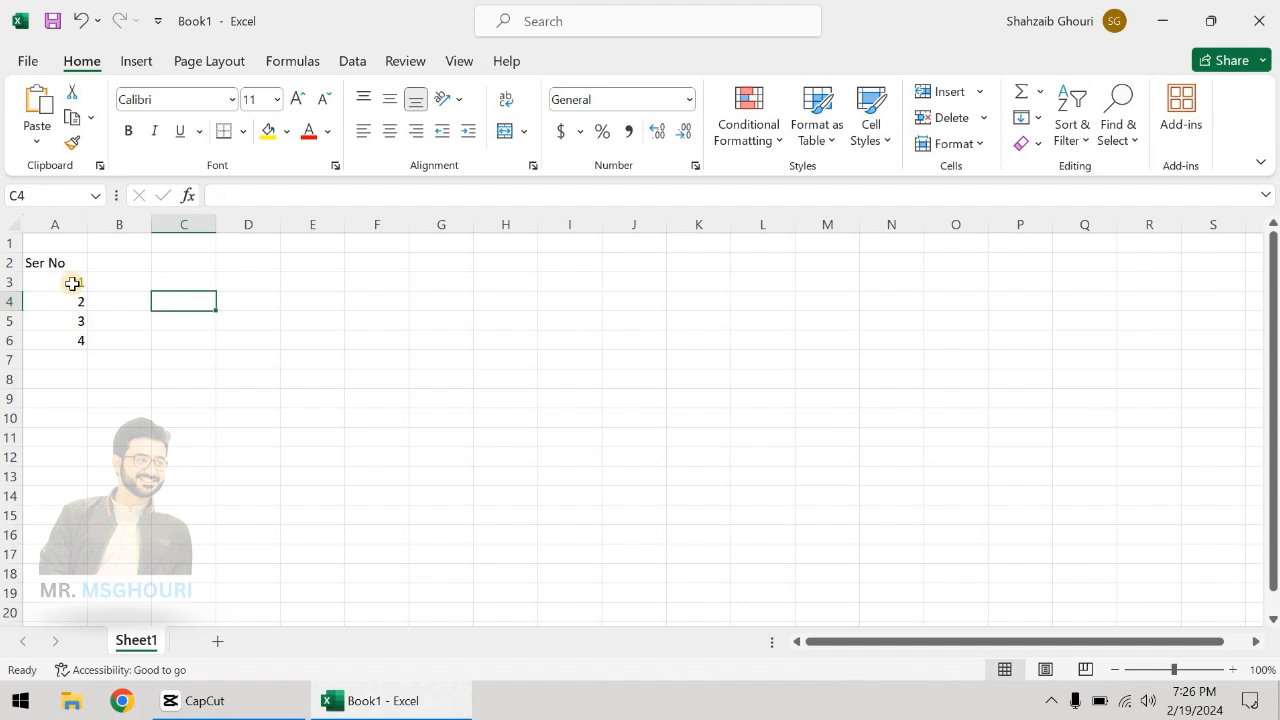
{"action": "left_click", "coordinate": [60, 284]}
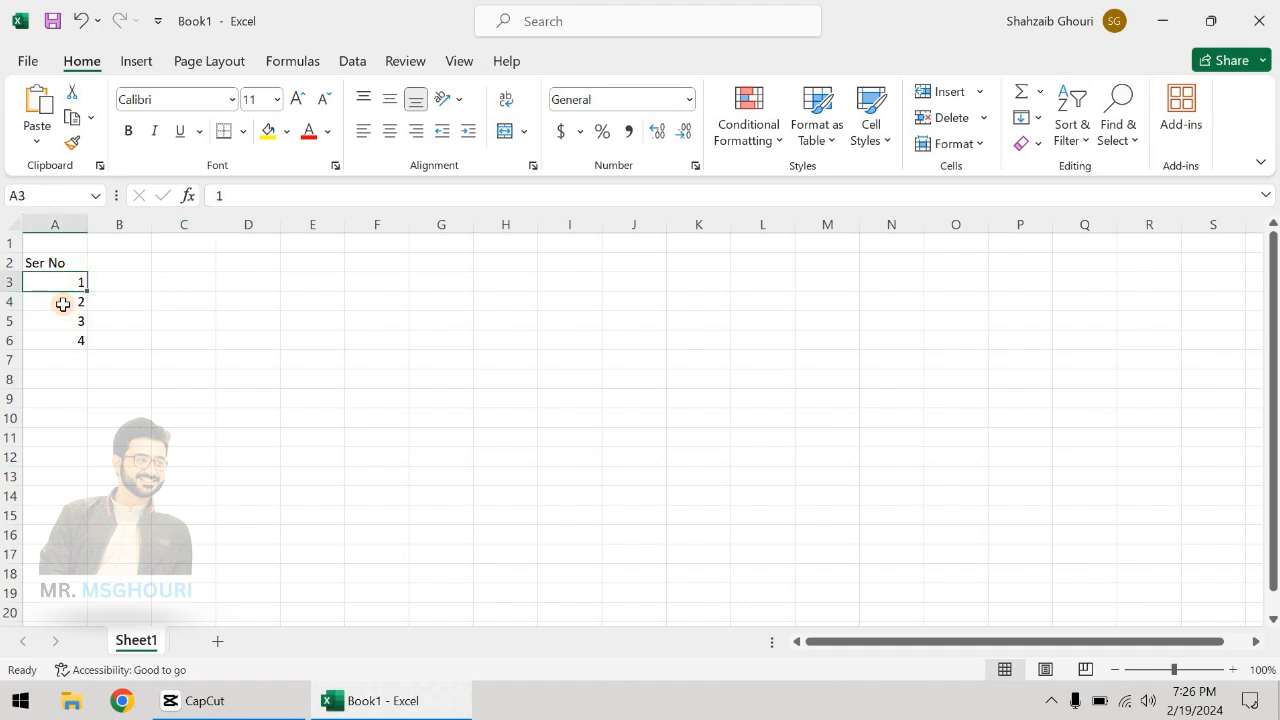
{"action": "left_click", "coordinate": [62, 304]}
{"action": "left_click", "coordinate": [66, 278]}
{"action": "left_click_drag", "start_coordinate": [68, 278], "coordinate": [67, 297]}
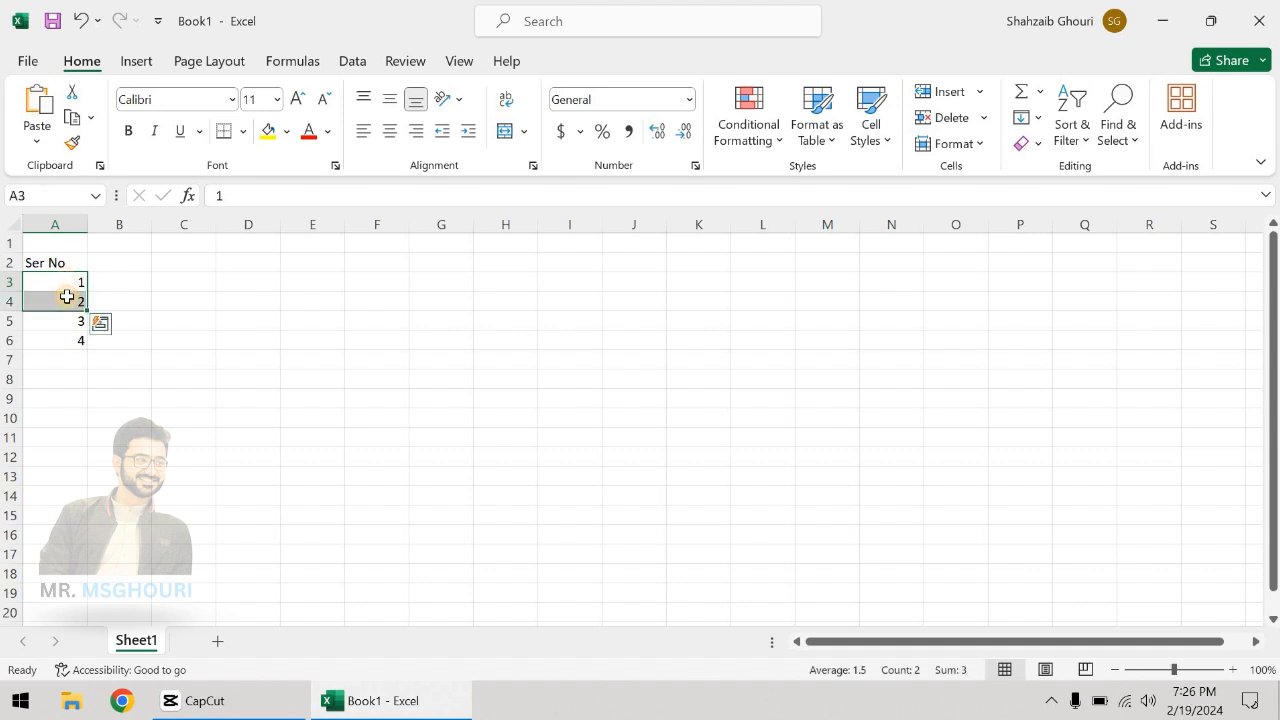
{"action": "scroll", "coordinate": [66, 297], "scroll_direction": "up", "scroll_amount": 3}
{"action": "scroll", "coordinate": [100, 357], "scroll_direction": "up", "scroll_amount": 1}
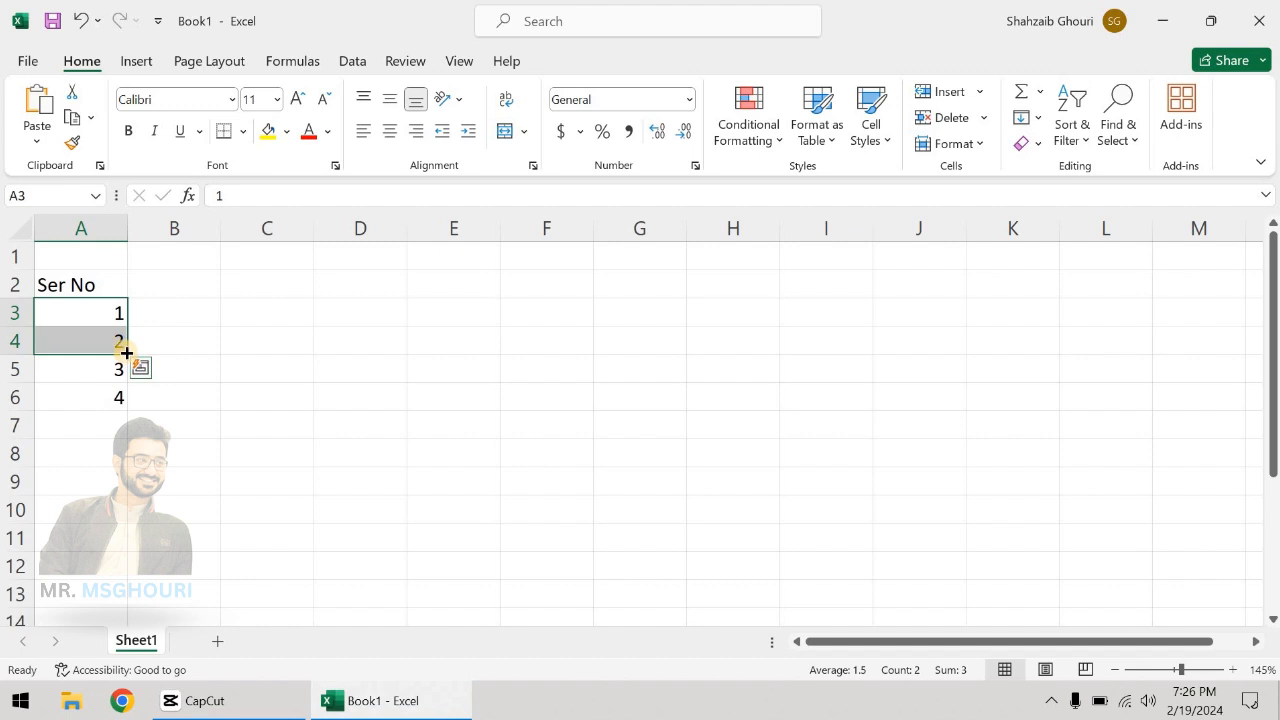
{"action": "left_click_drag", "start_coordinate": [126, 355], "coordinate": [140, 560]}
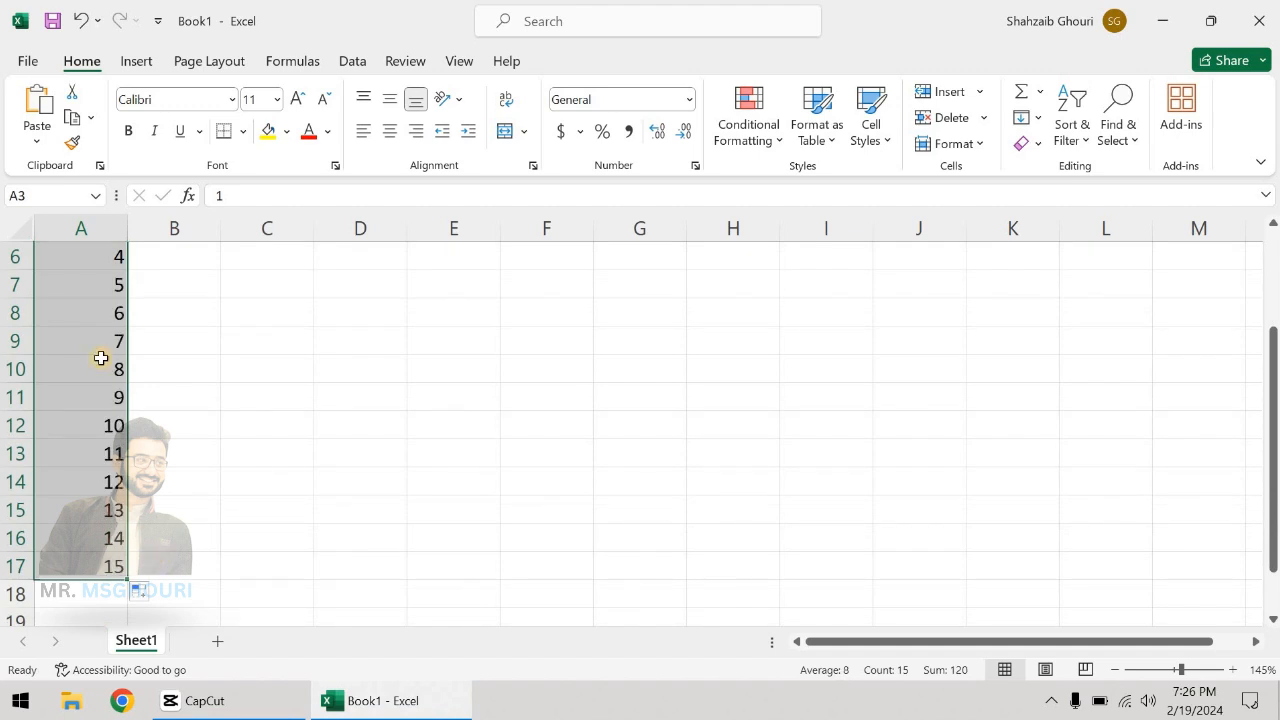
{"action": "scroll", "coordinate": [93, 585], "scroll_direction": "up", "scroll_amount": 2}
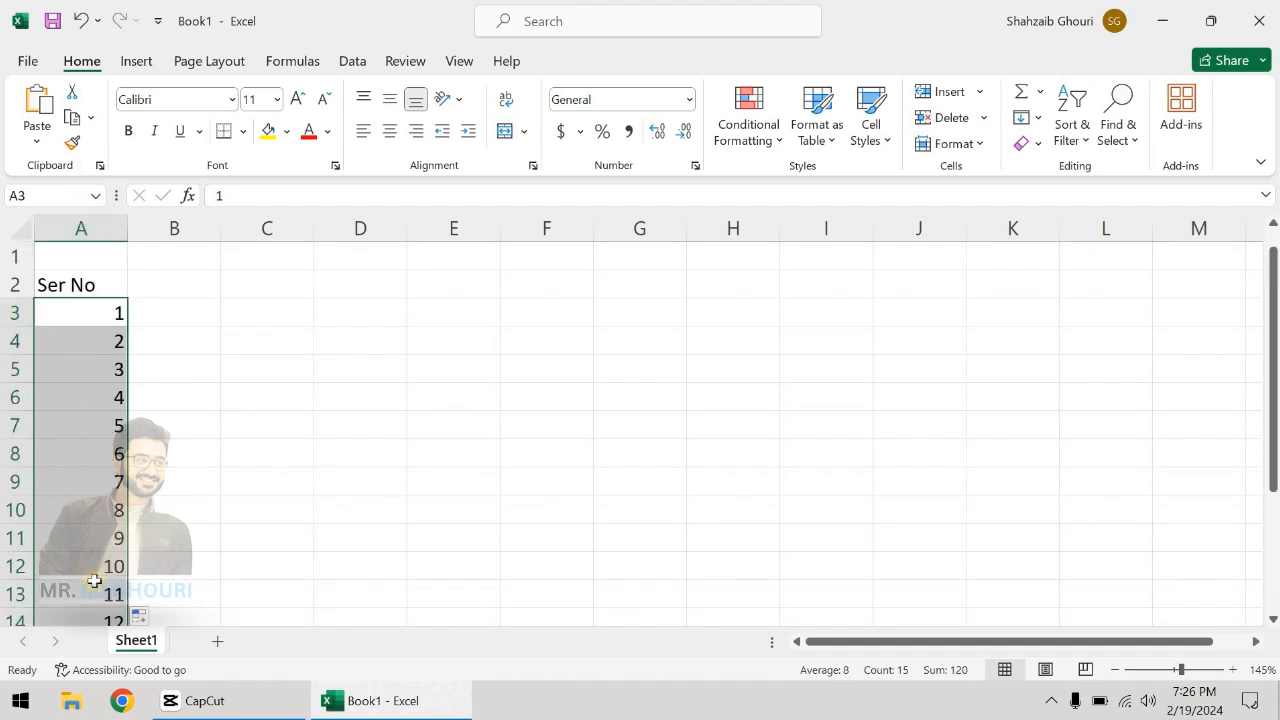
Enter the header "Days" in cell B2 and "Monday" in cell B3
{"action": "left_click", "coordinate": [200, 318]}
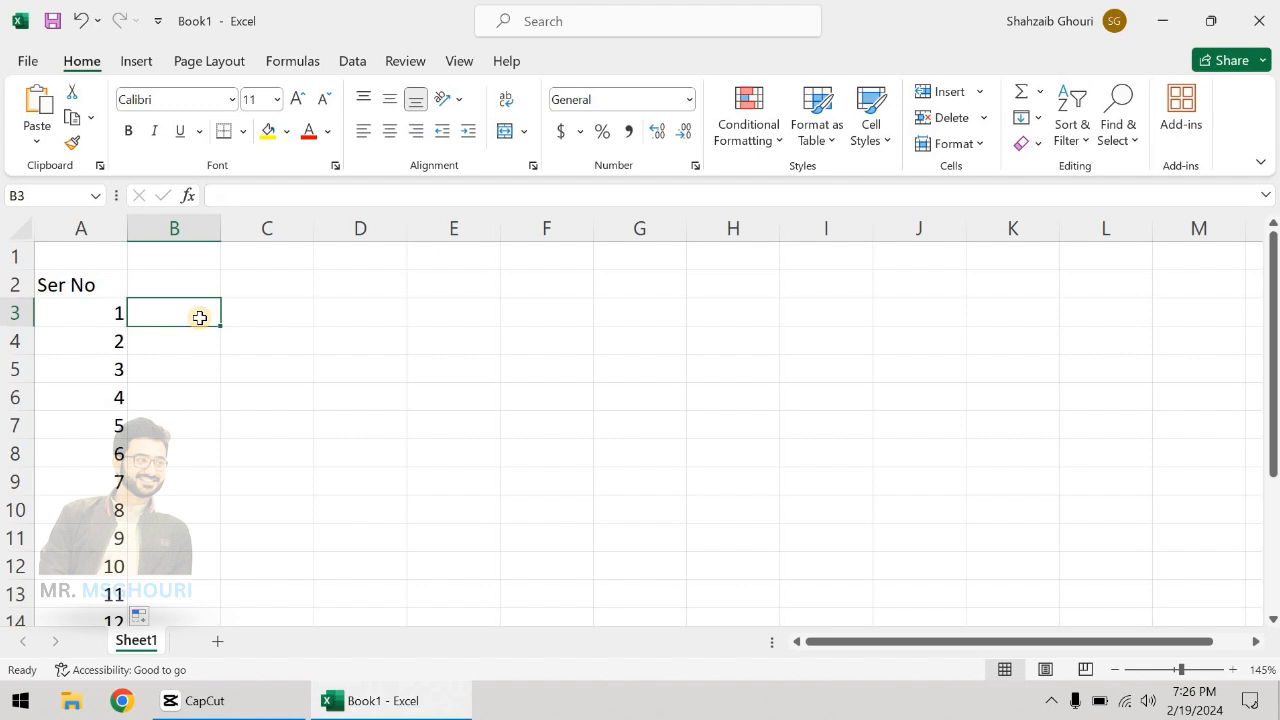
{"action": "key", "text": "Up"}
{"action": "type", "text": "Da"}
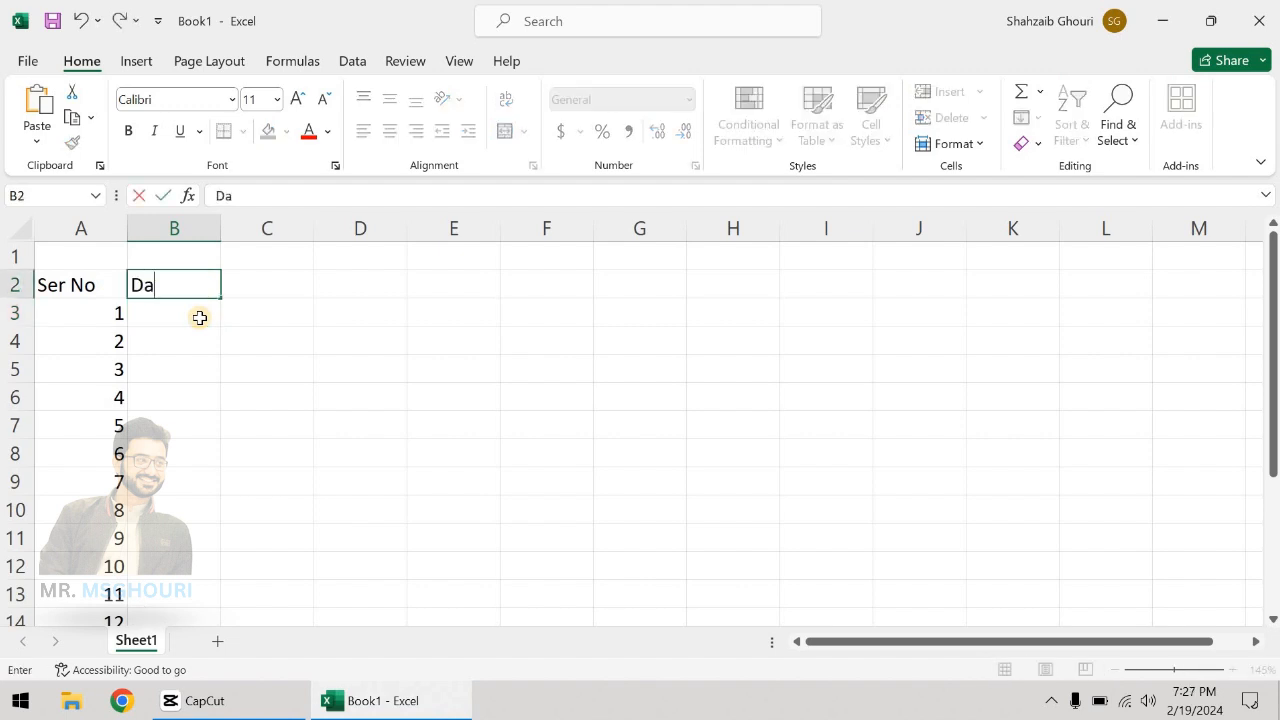
{"action": "type", "text": "ys"}
{"action": "key", "text": "Return"}
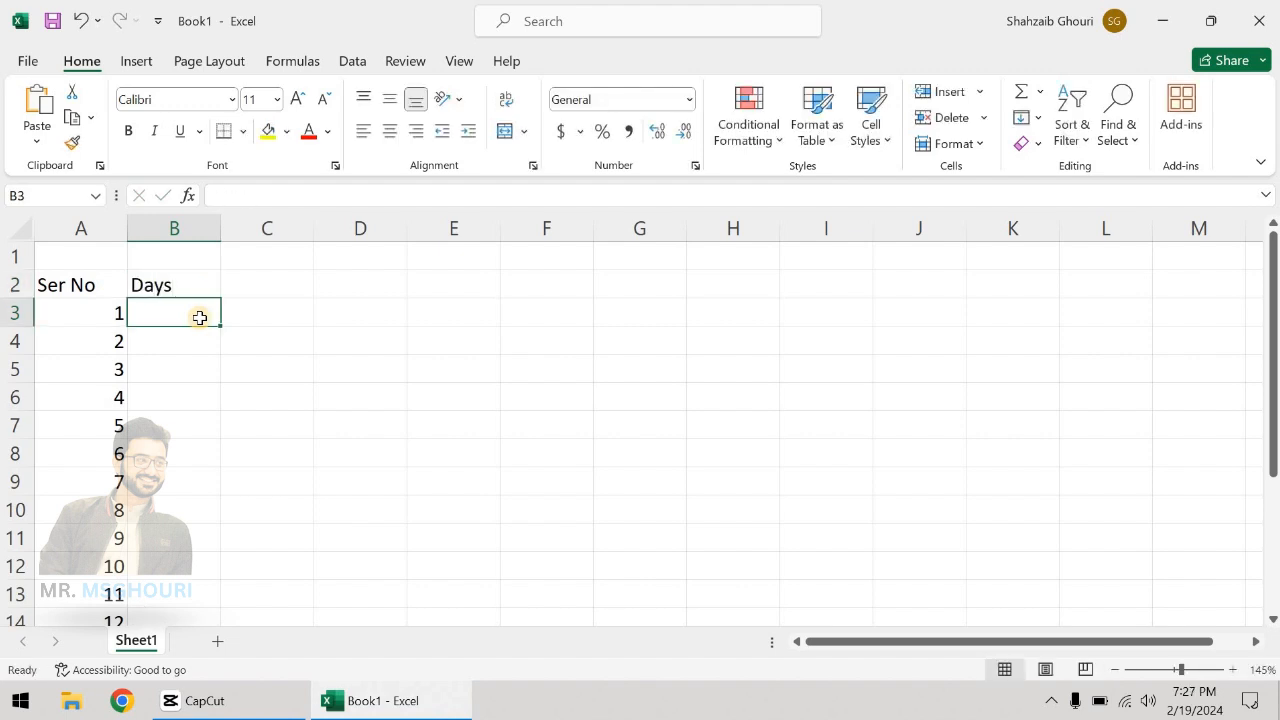
{"action": "type", "text": "Monday"}
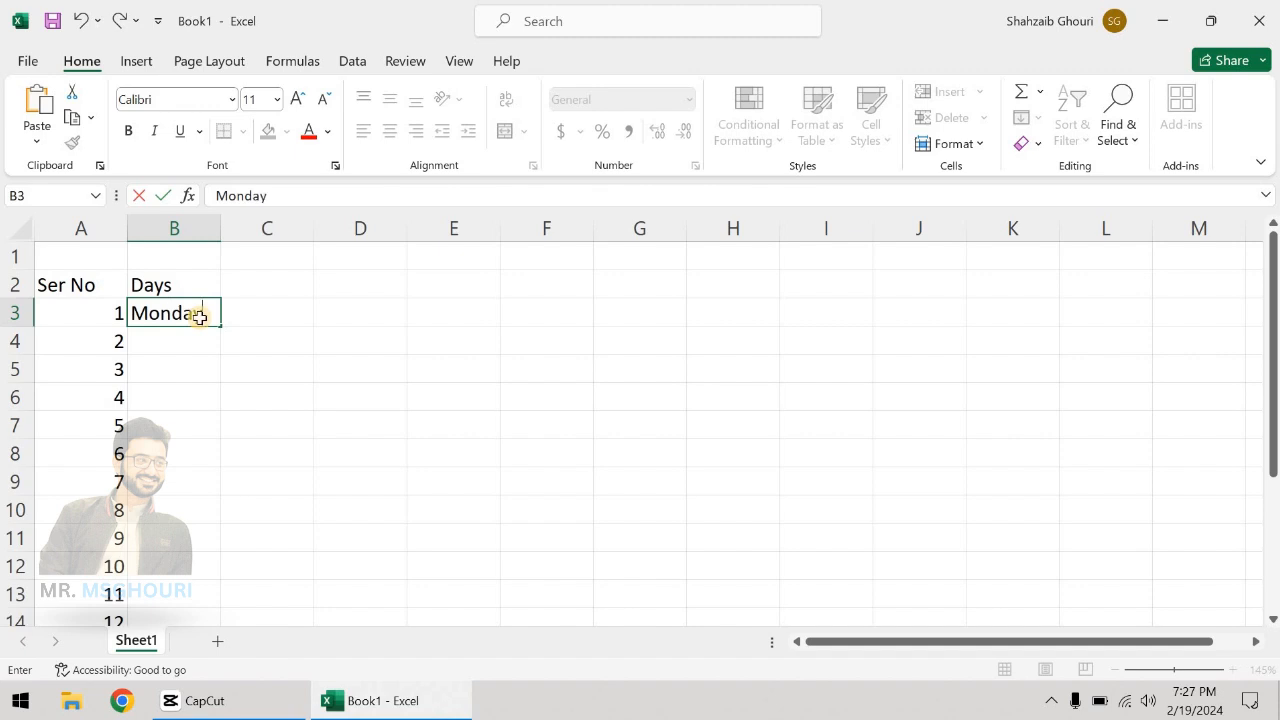
{"action": "key", "text": "Return"}
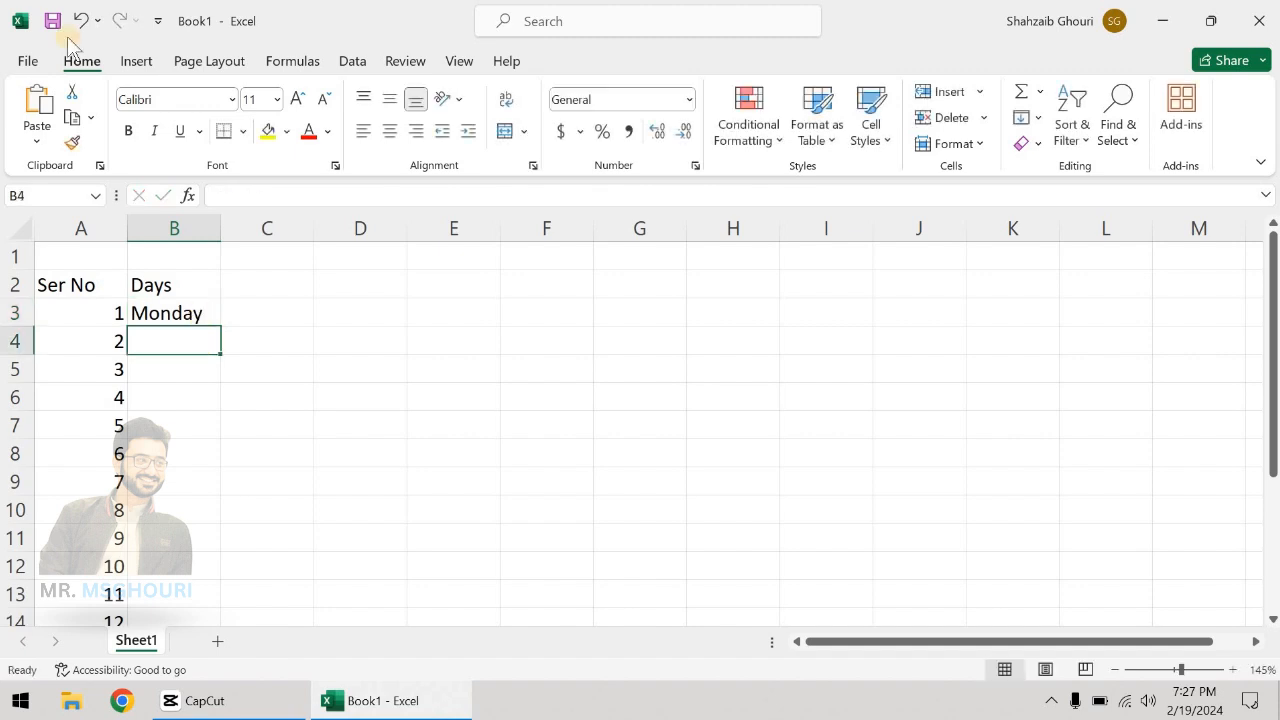
AutoFill the weekdays from cell B3 down to B12 and widen column B to fit the names
{"action": "left_click", "coordinate": [189, 313]}
{"action": "left_click_drag", "start_coordinate": [221, 324], "coordinate": [195, 572]}
{"action": "left_click_drag", "start_coordinate": [221, 229], "coordinate": [242, 229]}
Enter the header "Date" in cell C2 and the date 2/19/2024 in cell C3
{"action": "left_click", "coordinate": [320, 287]}
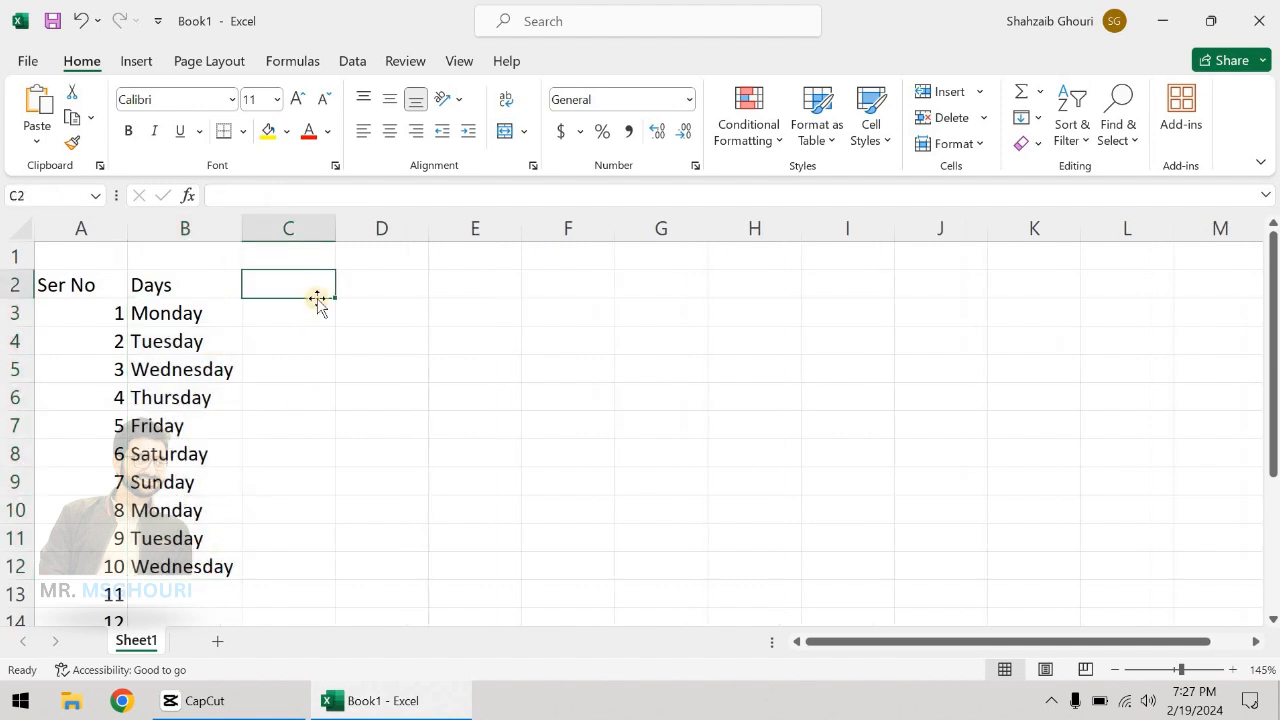
{"action": "type", "text": "DA"}
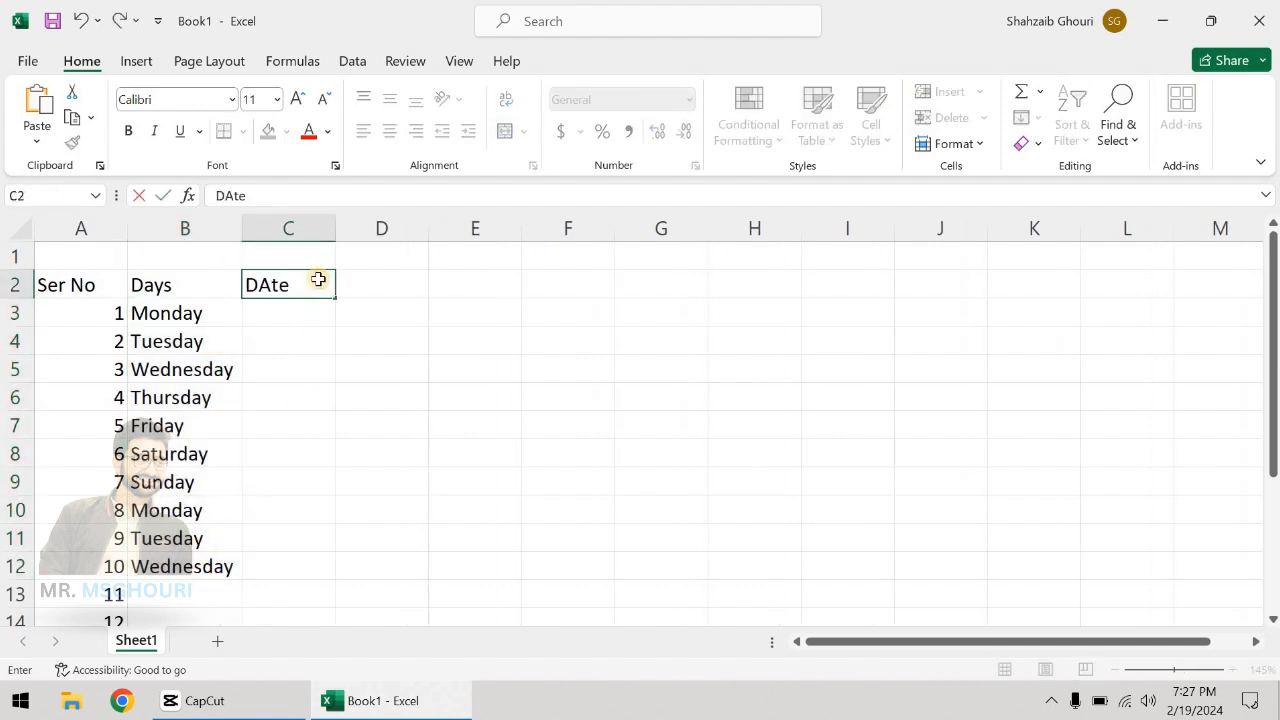
{"action": "type", "text": "te"}
{"action": "key", "text": "Return"}
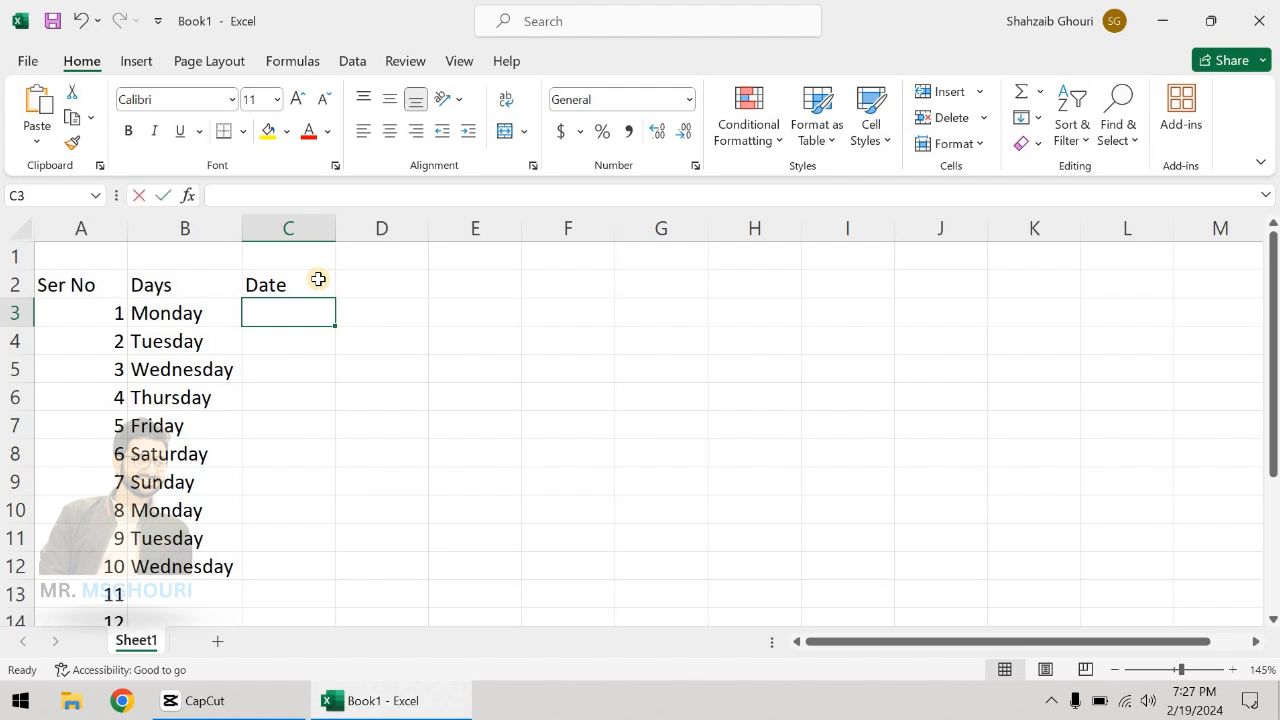
{"action": "type", "text": "2/19/"}
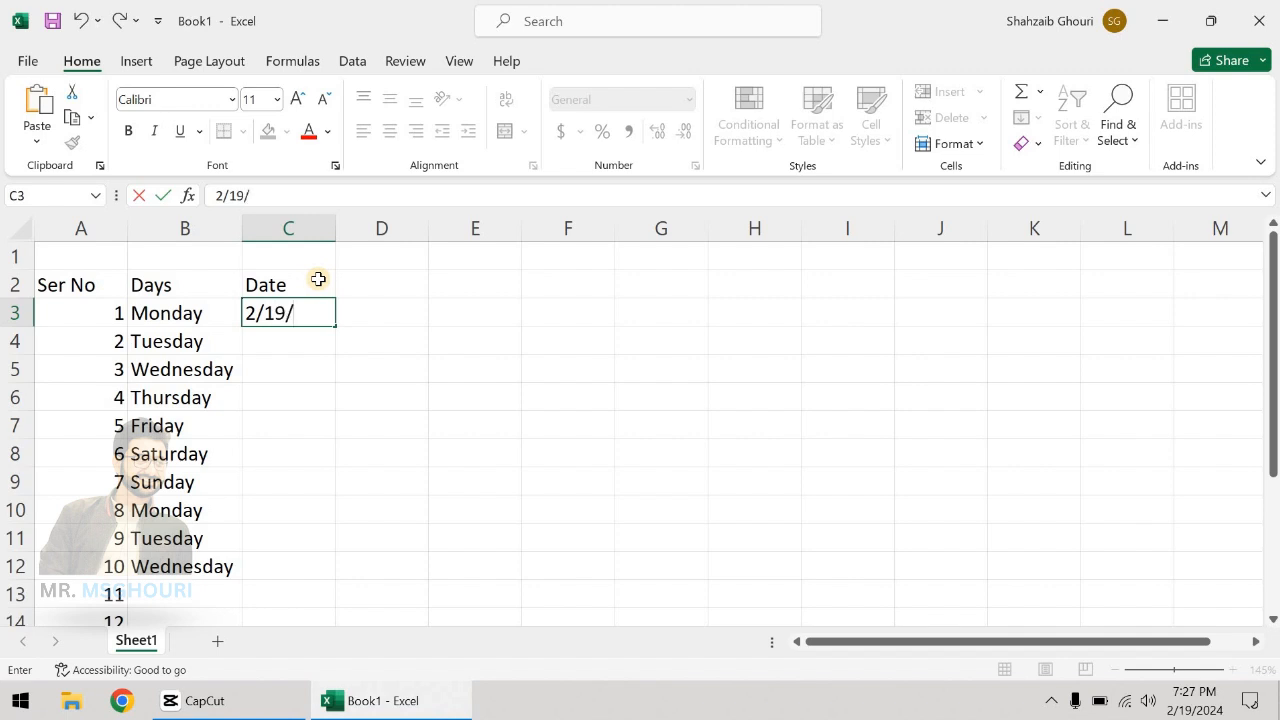
{"action": "type", "text": "2024"}
{"action": "key", "text": "Return"}
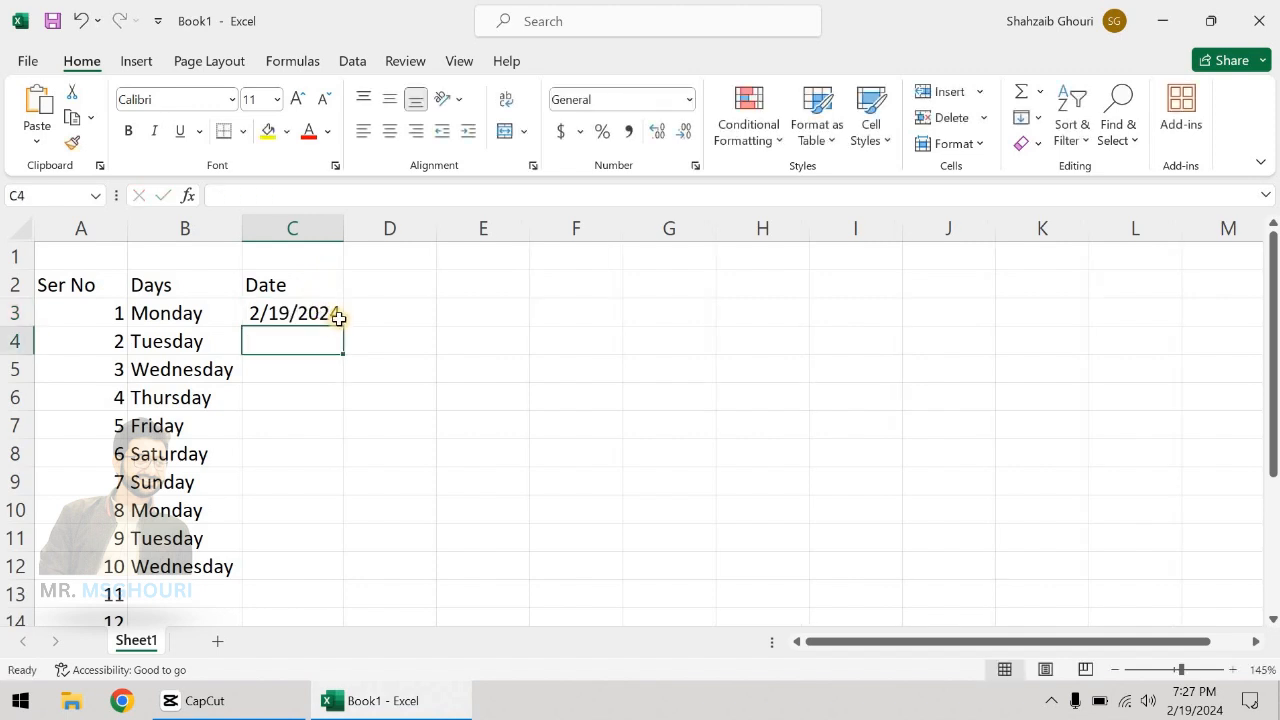
AutoFill consecutive dates from cell C3 down to 3/1/2024 in cell C14
{"action": "left_click", "coordinate": [338, 318]}
{"action": "left_click_drag", "start_coordinate": [343, 328], "coordinate": [296, 616]}
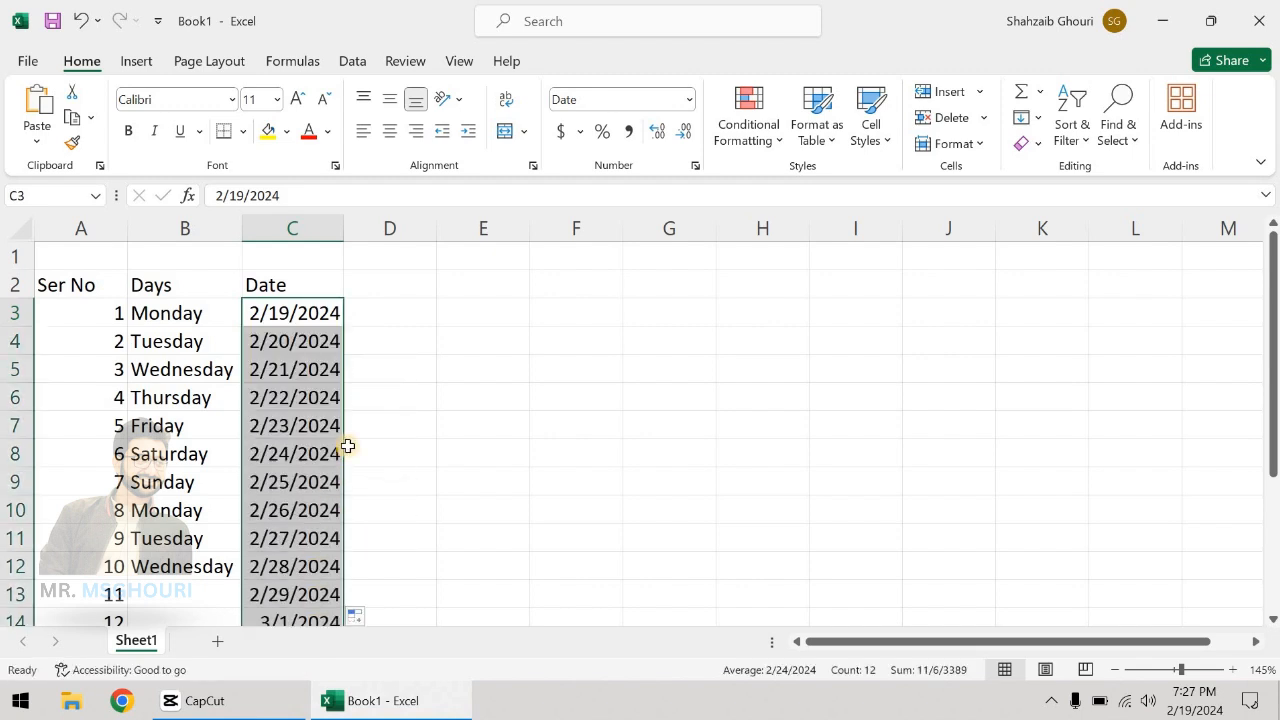
{"action": "scroll", "coordinate": [346, 443], "scroll_direction": "down", "scroll_amount": 1}
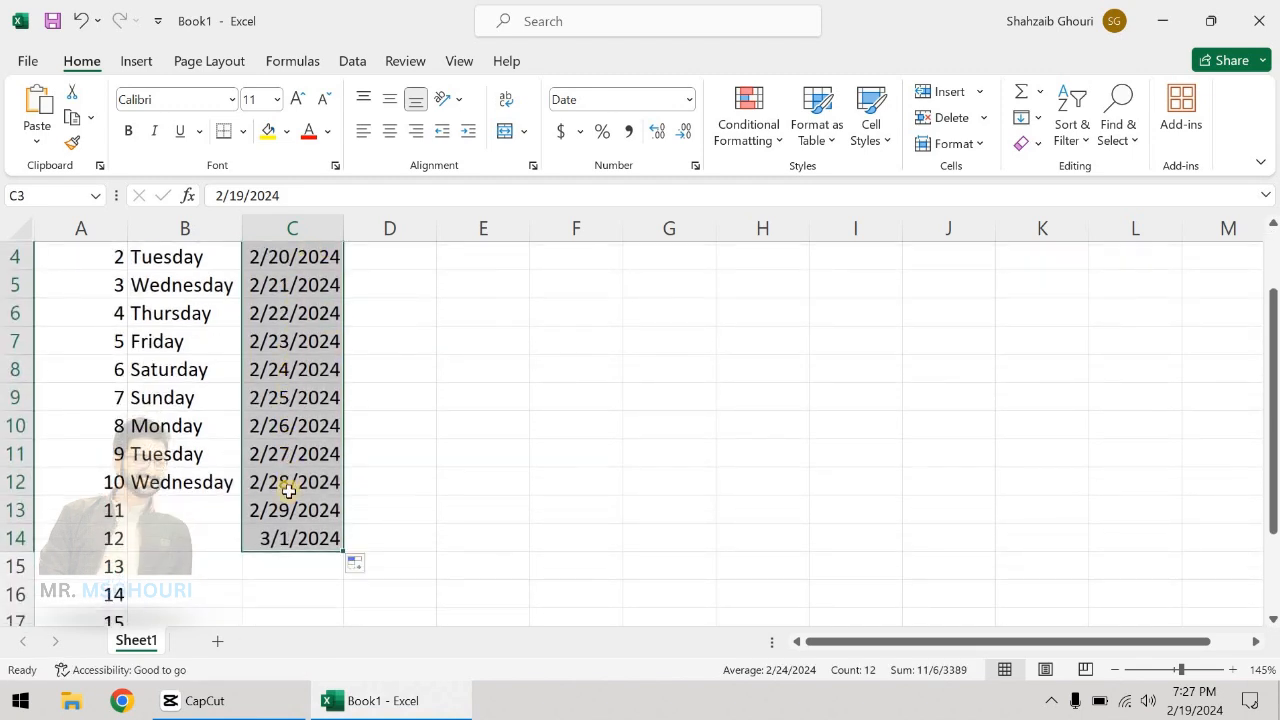
{"action": "scroll", "coordinate": [286, 489], "scroll_direction": "up", "scroll_amount": 1}
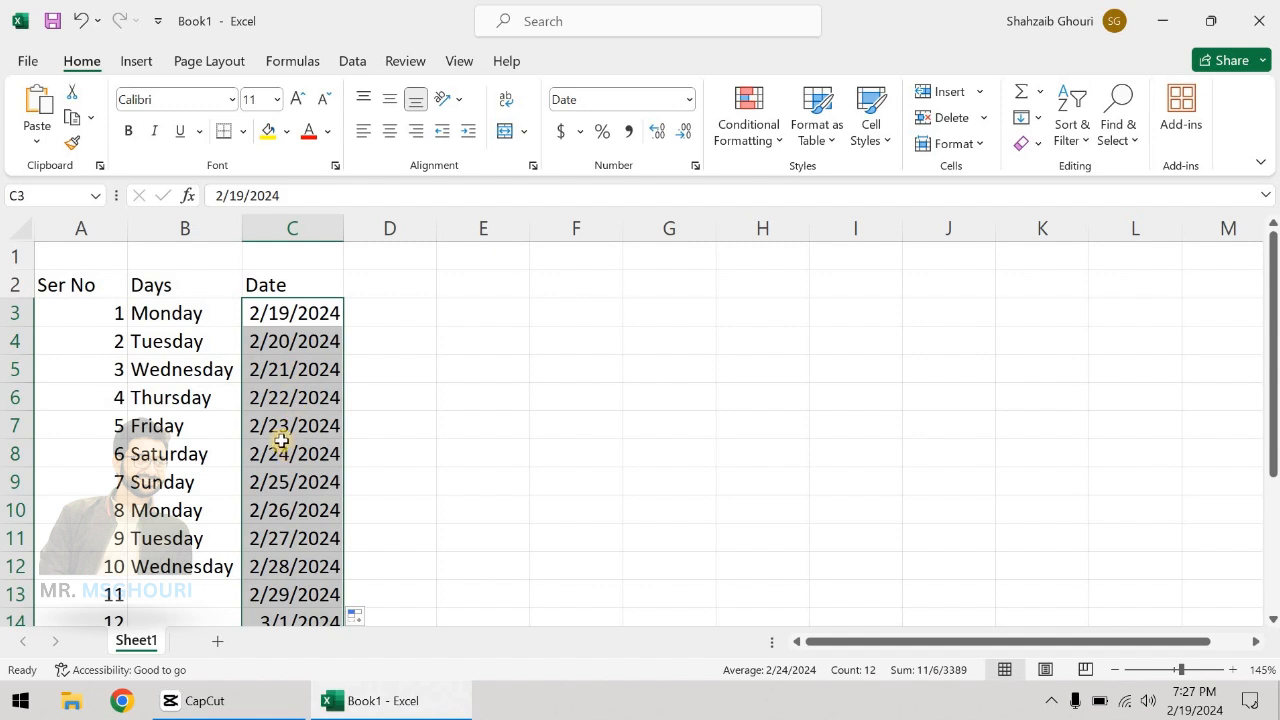
{"action": "left_click", "coordinate": [284, 445]}
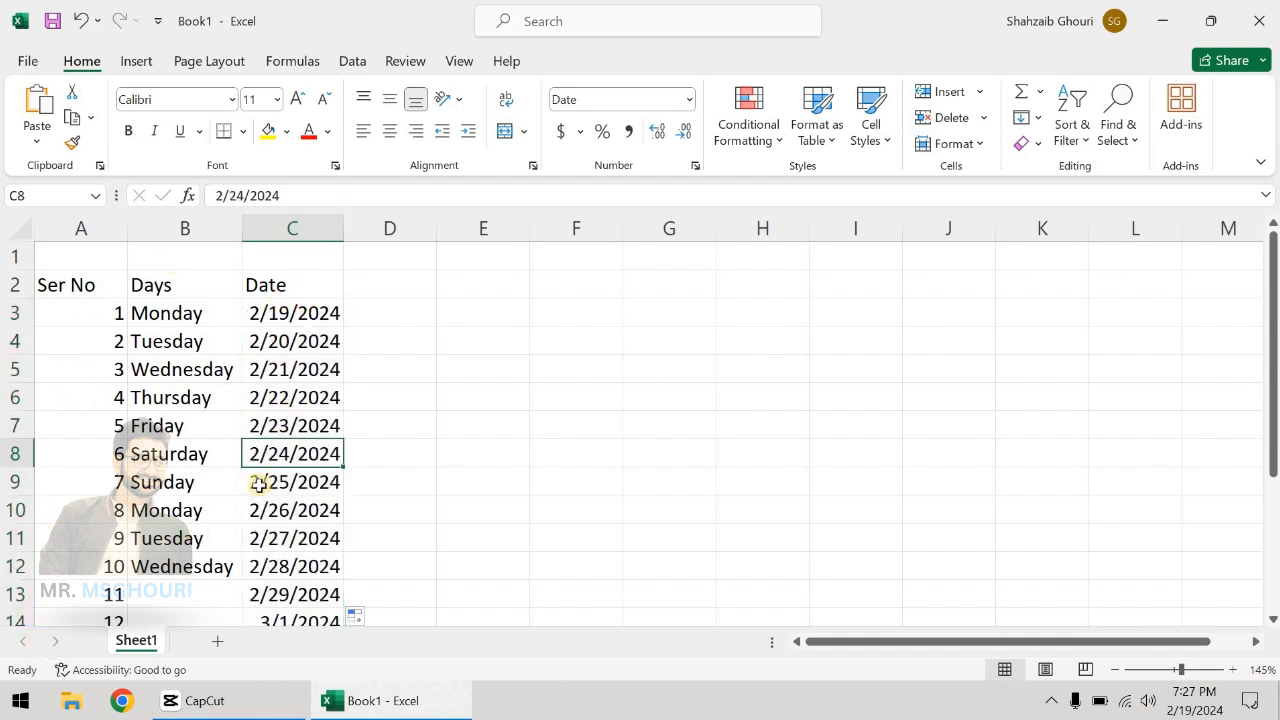
{"action": "key", "text": "Up"}
{"action": "key", "text": "Up"}
{"action": "key", "text": "Up"}
{"action": "key", "text": "Up"}
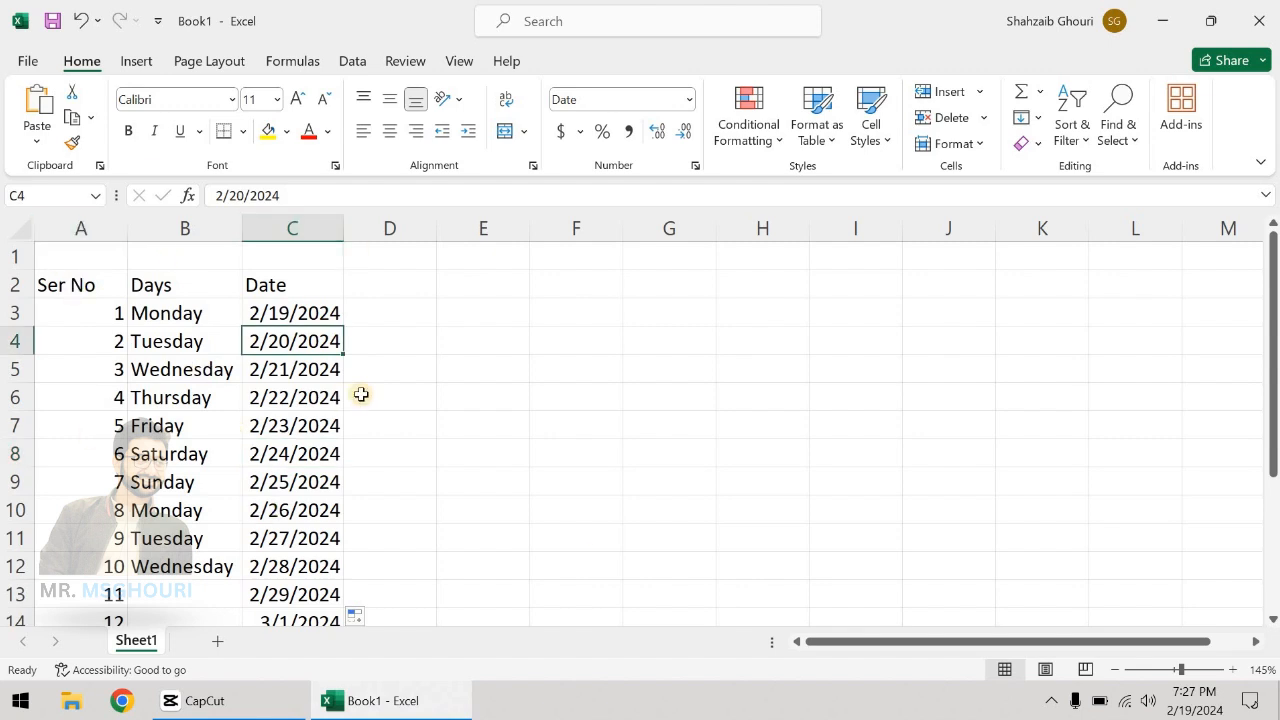
Delete the contents of the whole table and undo the deletion
{"action": "key", "text": "ctrl+a"}
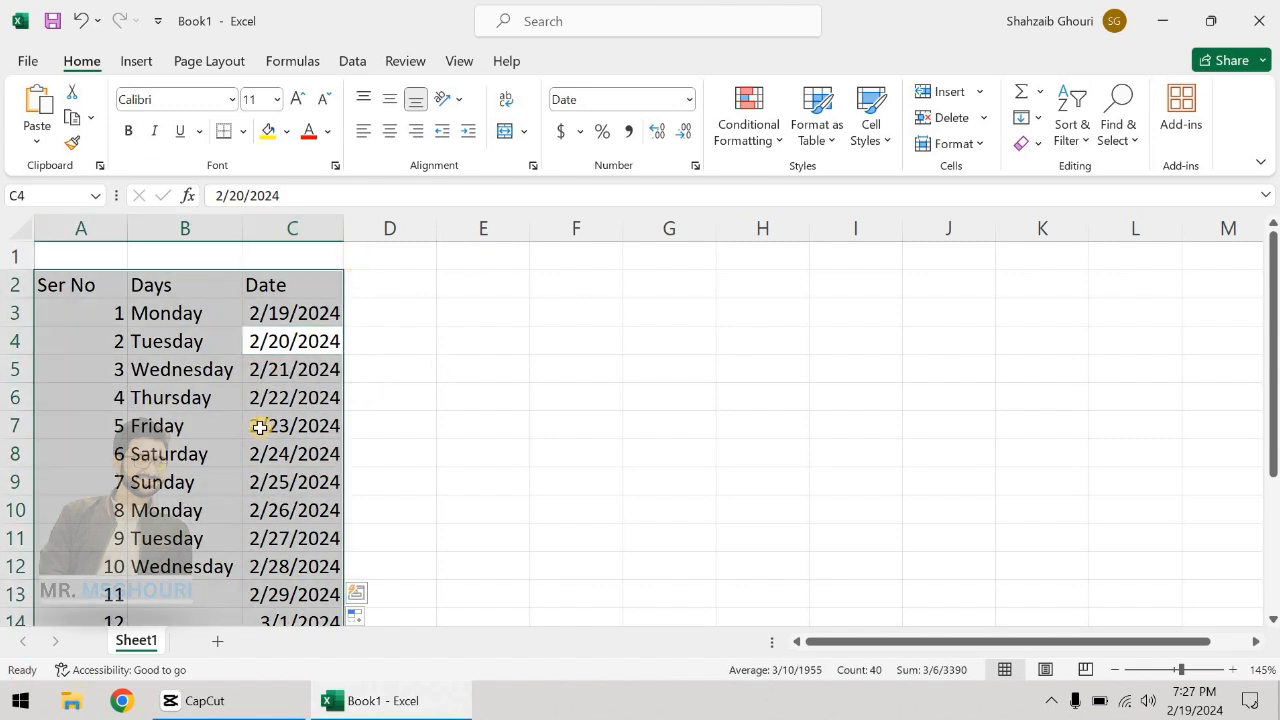
{"action": "key", "text": "Delete"}
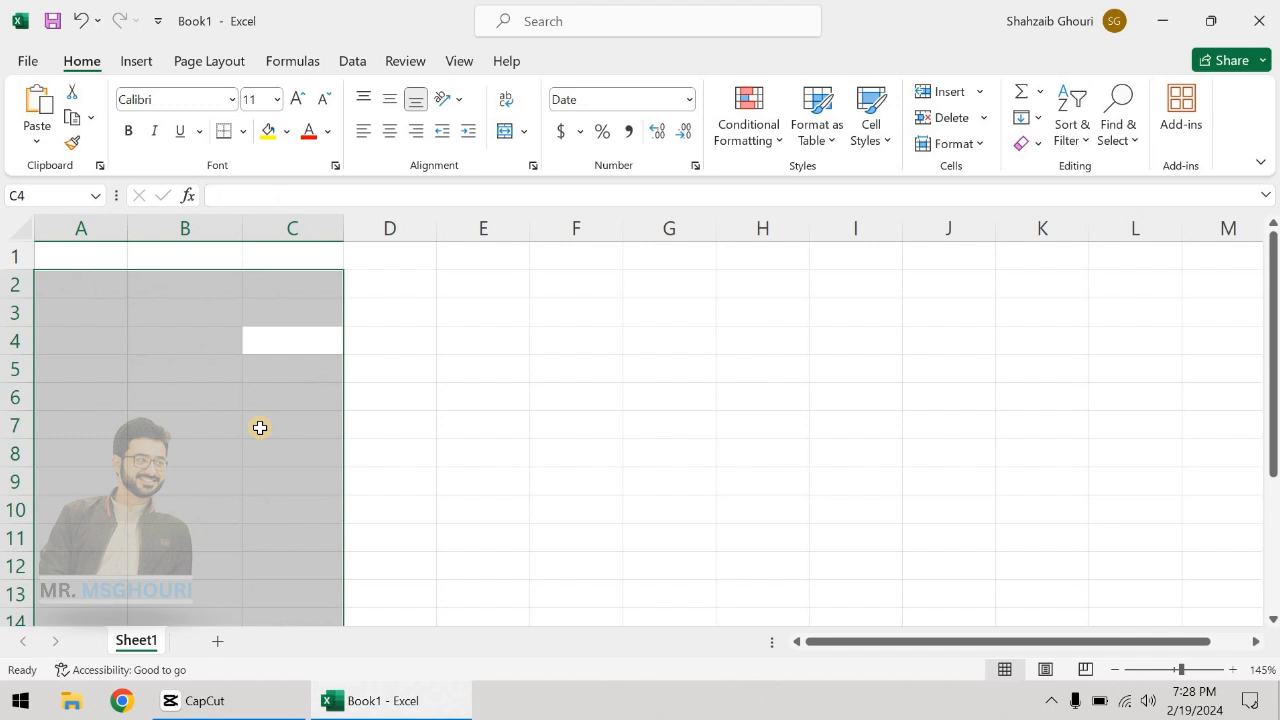
{"action": "key", "text": "ctrl+z"}
{"action": "key", "text": "ctrl+q"}
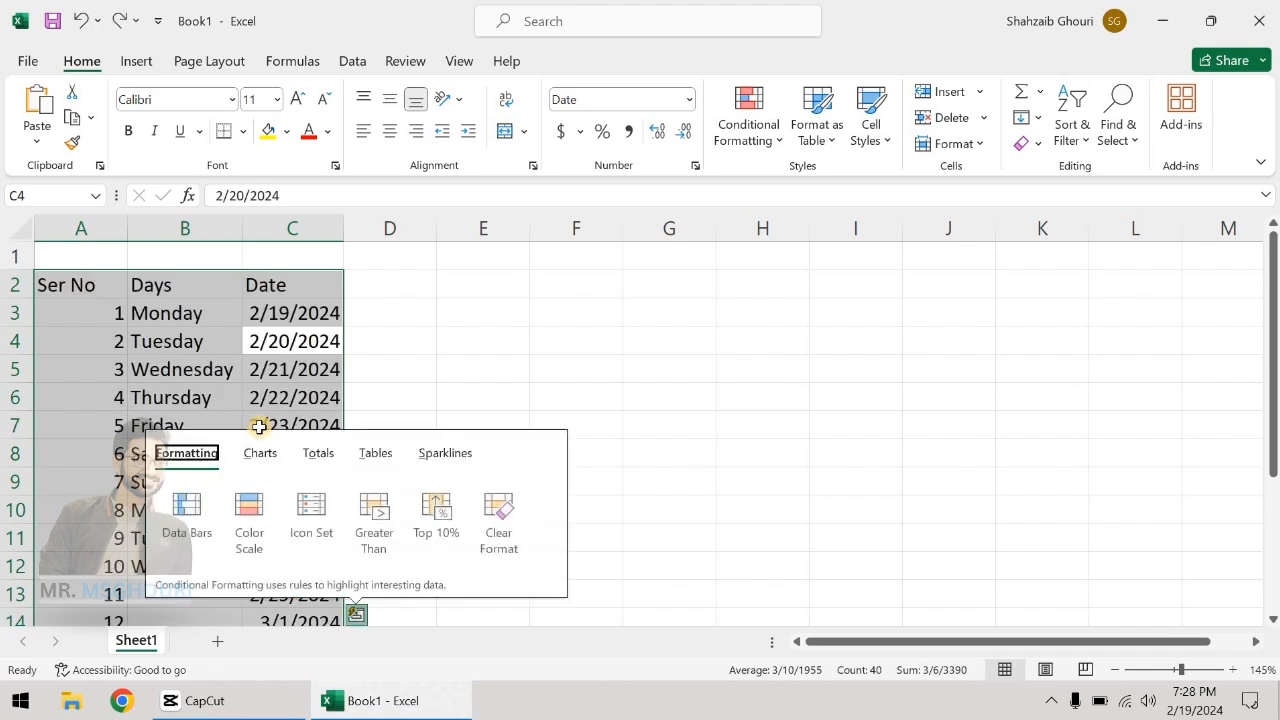
{"action": "left_click", "coordinate": [337, 318]}
Copy the weekdays in cells B3 to B12 and paste them below, starting at cell B13
{"action": "scroll", "coordinate": [337, 314], "scroll_direction": "down", "scroll_amount": 2}
{"action": "left_click", "coordinate": [132, 272]}
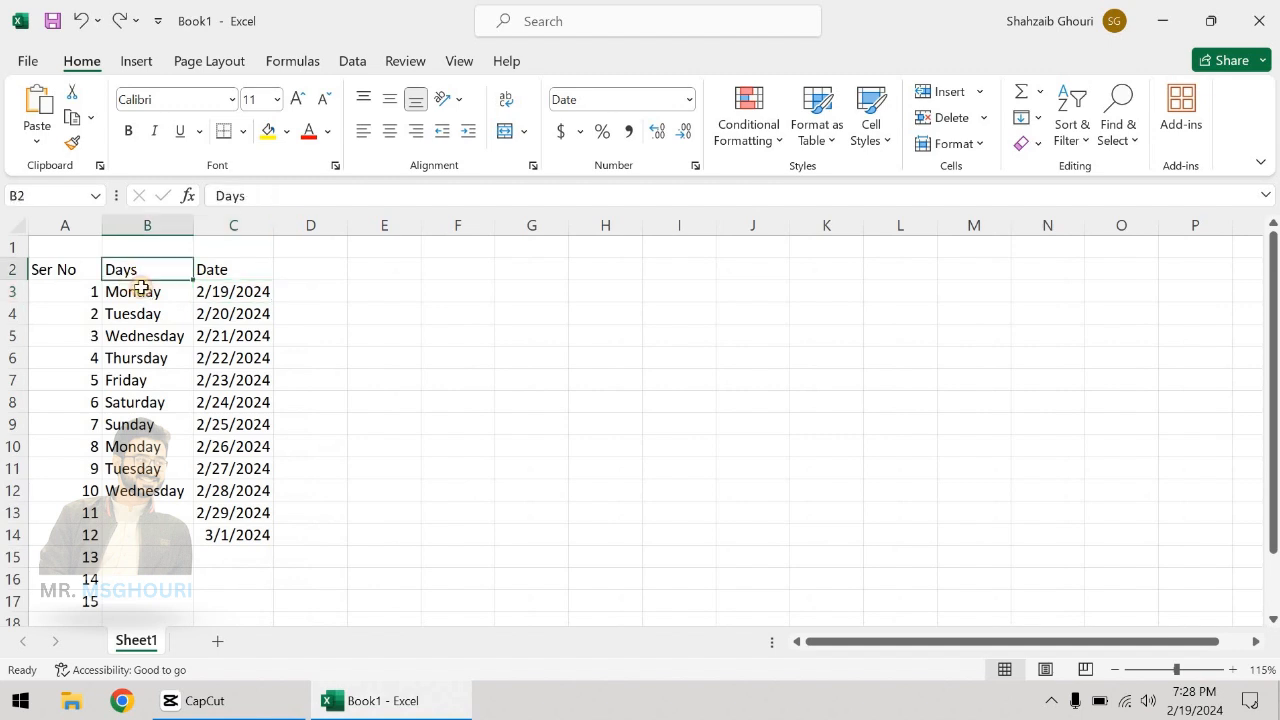
{"action": "left_click", "coordinate": [160, 298]}
{"action": "left_click_drag", "start_coordinate": [166, 289], "coordinate": [150, 492]}
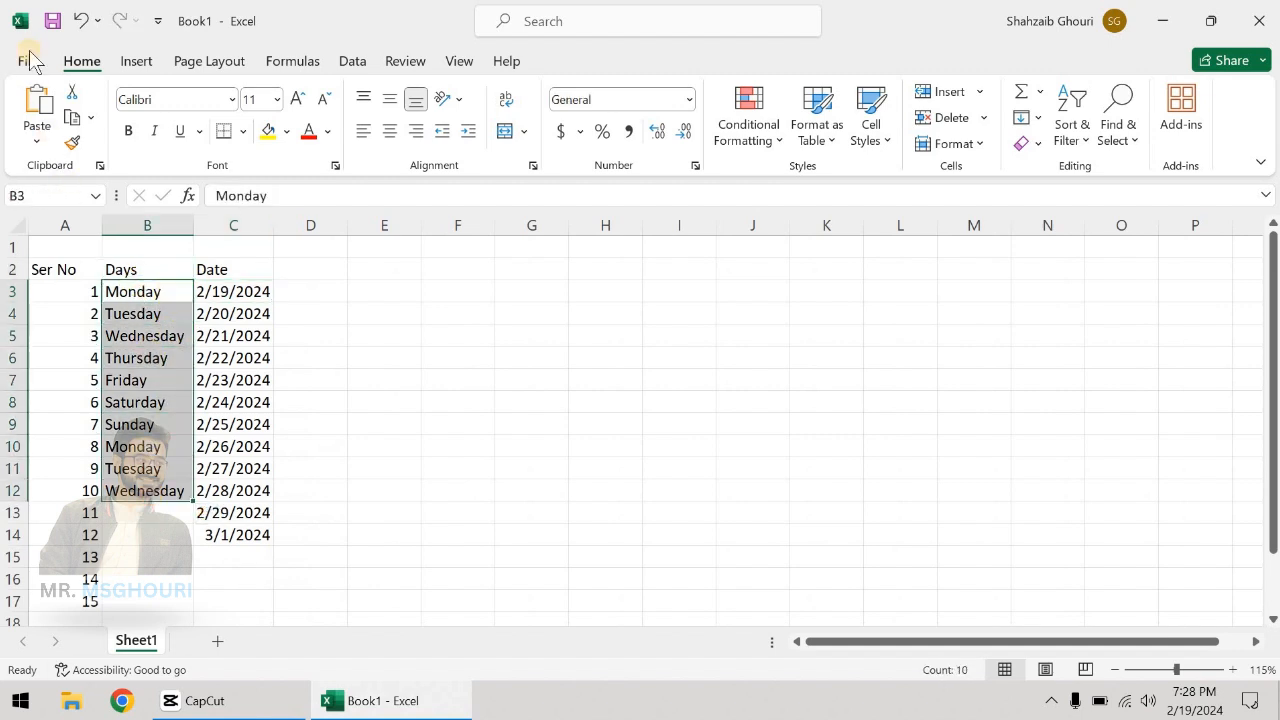
{"action": "left_click", "coordinate": [70, 117]}
{"action": "scroll", "coordinate": [155, 333], "scroll_direction": "down", "scroll_amount": 2}
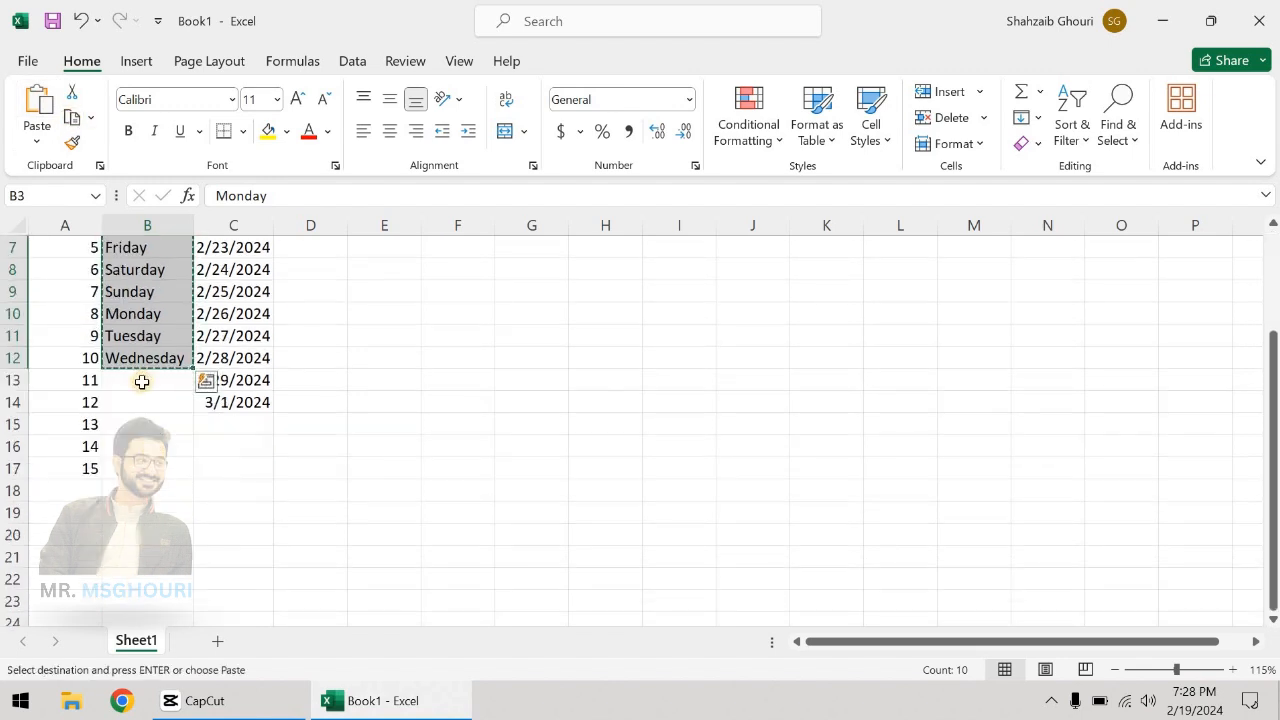
{"action": "left_click", "coordinate": [140, 380]}
{"action": "left_click", "coordinate": [48, 105]}
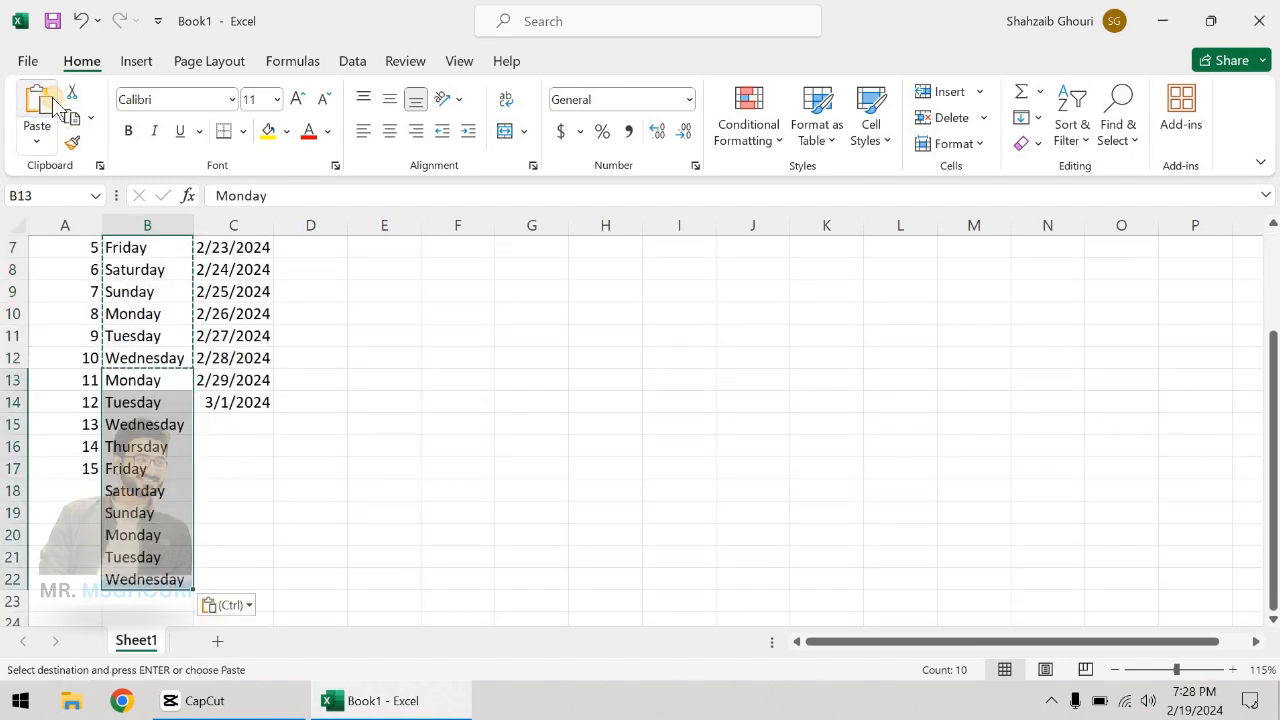
{"action": "scroll", "coordinate": [160, 337], "scroll_direction": "down", "scroll_amount": 2}
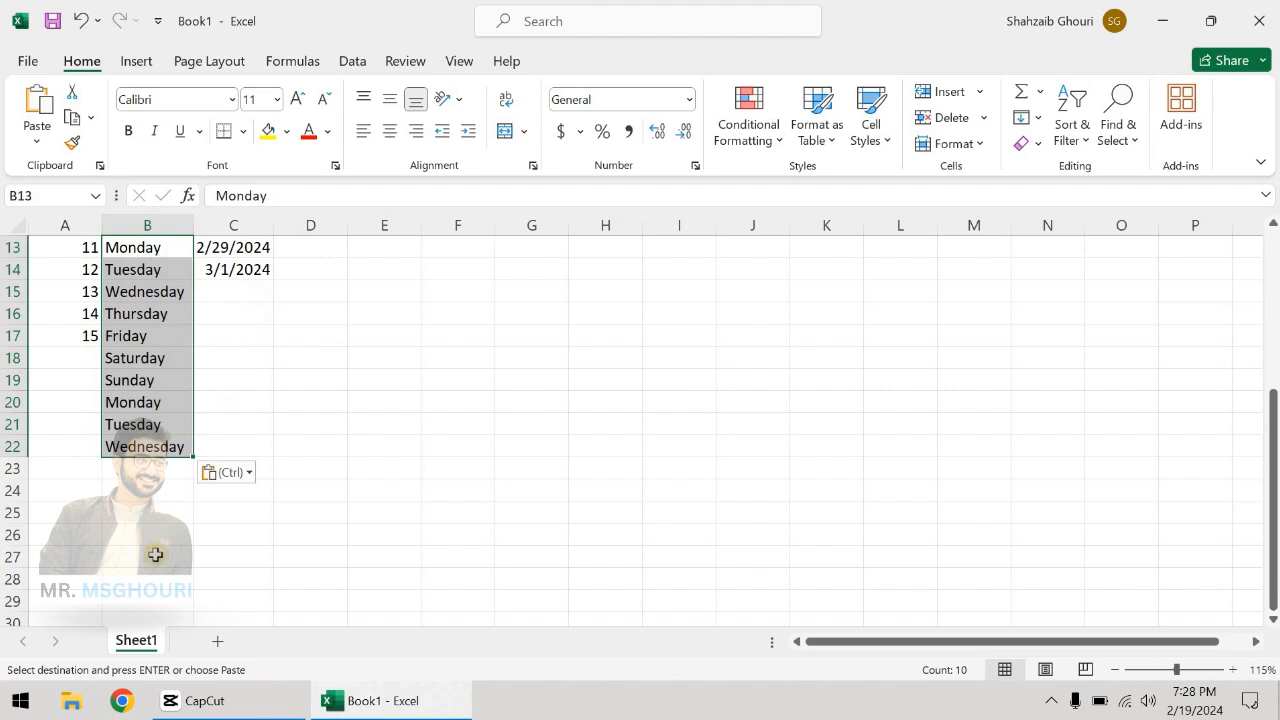
Make the Ser No, Days and Date headers in A2 to C2 bold, italic and underlined
{"action": "scroll", "coordinate": [163, 503], "scroll_direction": "up", "scroll_amount": 4}
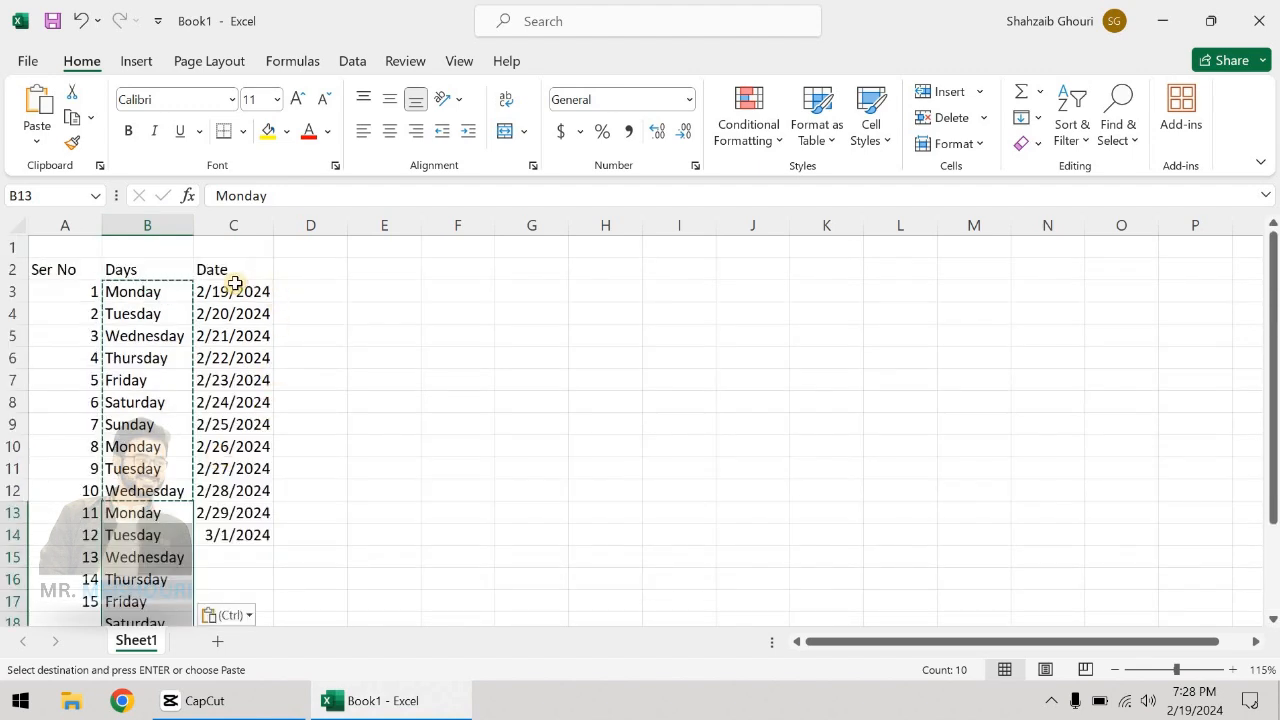
{"action": "left_click_drag", "start_coordinate": [62, 270], "coordinate": [234, 266]}
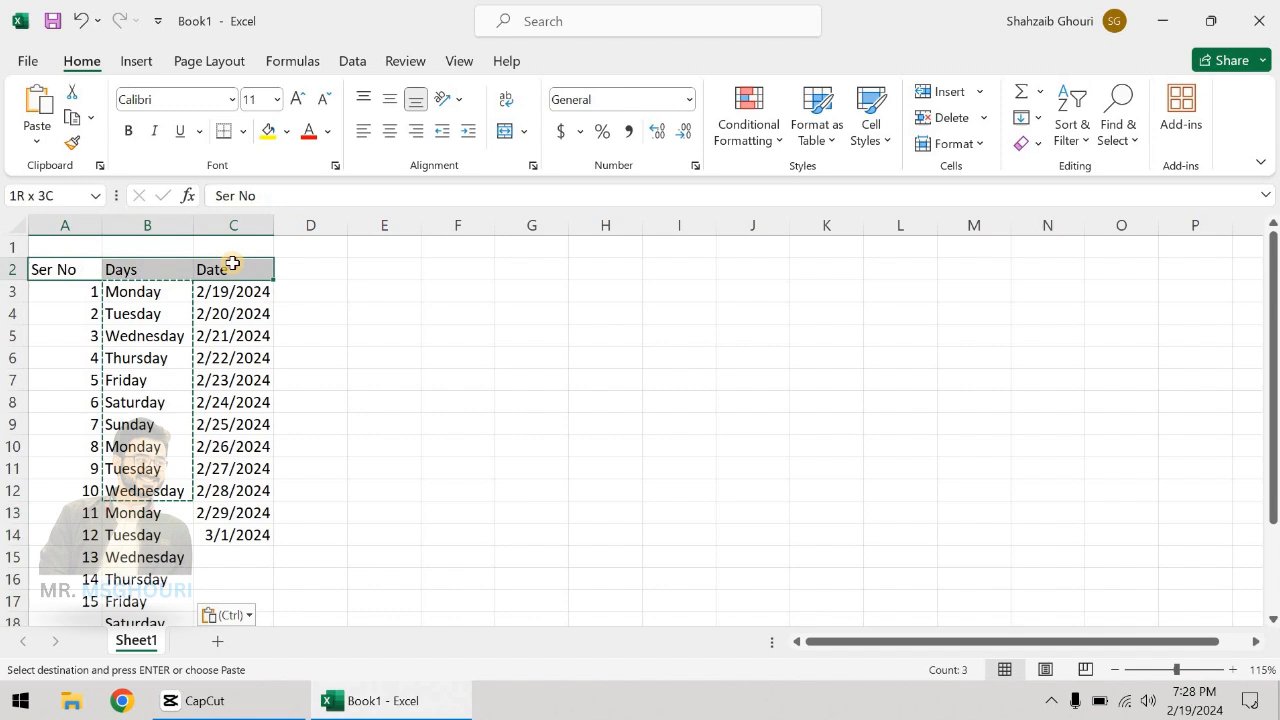
{"action": "left_click", "coordinate": [128, 131]}
{"action": "left_click", "coordinate": [154, 131]}
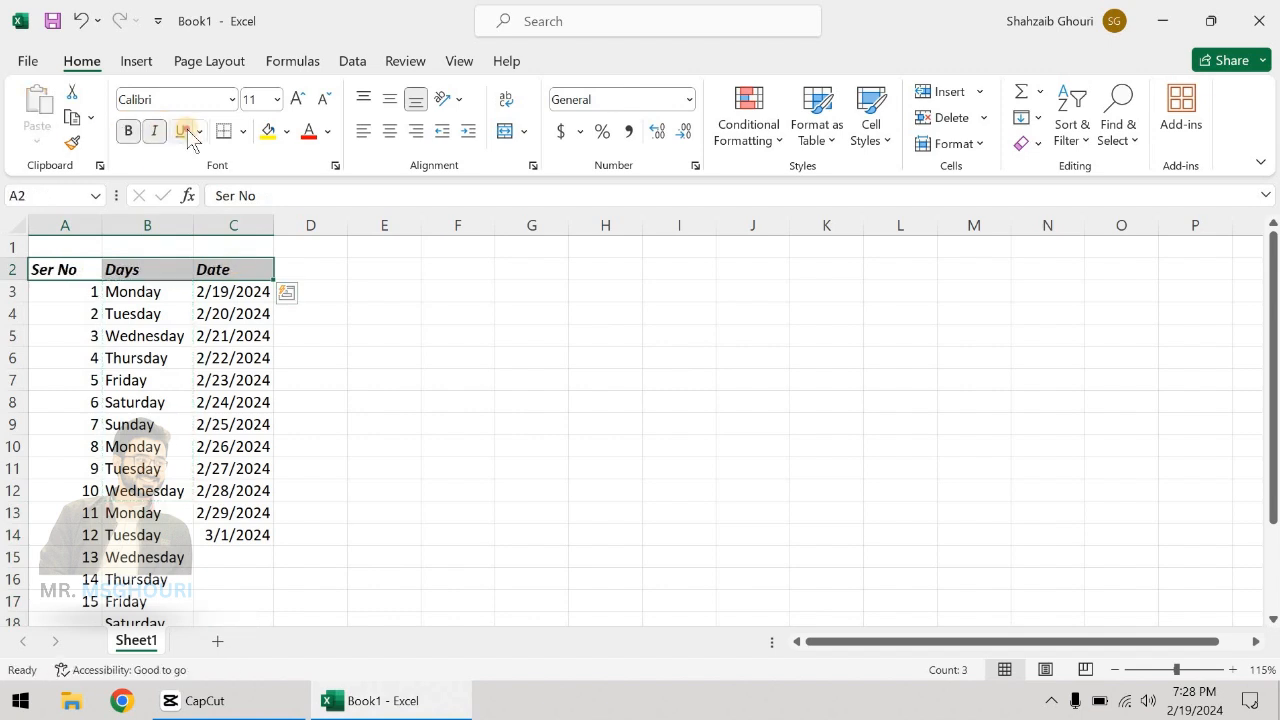
{"action": "left_click", "coordinate": [180, 131]}
Increase the header row's font size to 26 and widen column A so the Ser No header fits
{"action": "left_click", "coordinate": [276, 99]}
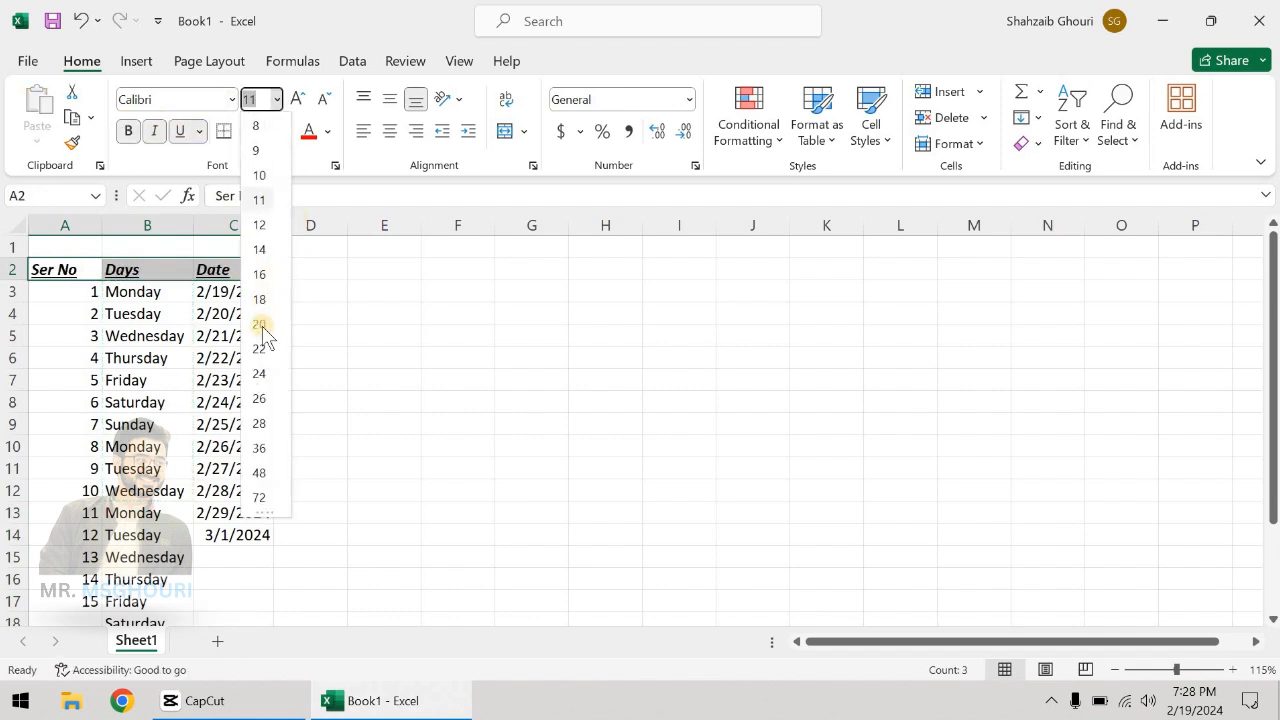
{"action": "left_click", "coordinate": [262, 346]}
{"action": "left_click", "coordinate": [297, 99]}
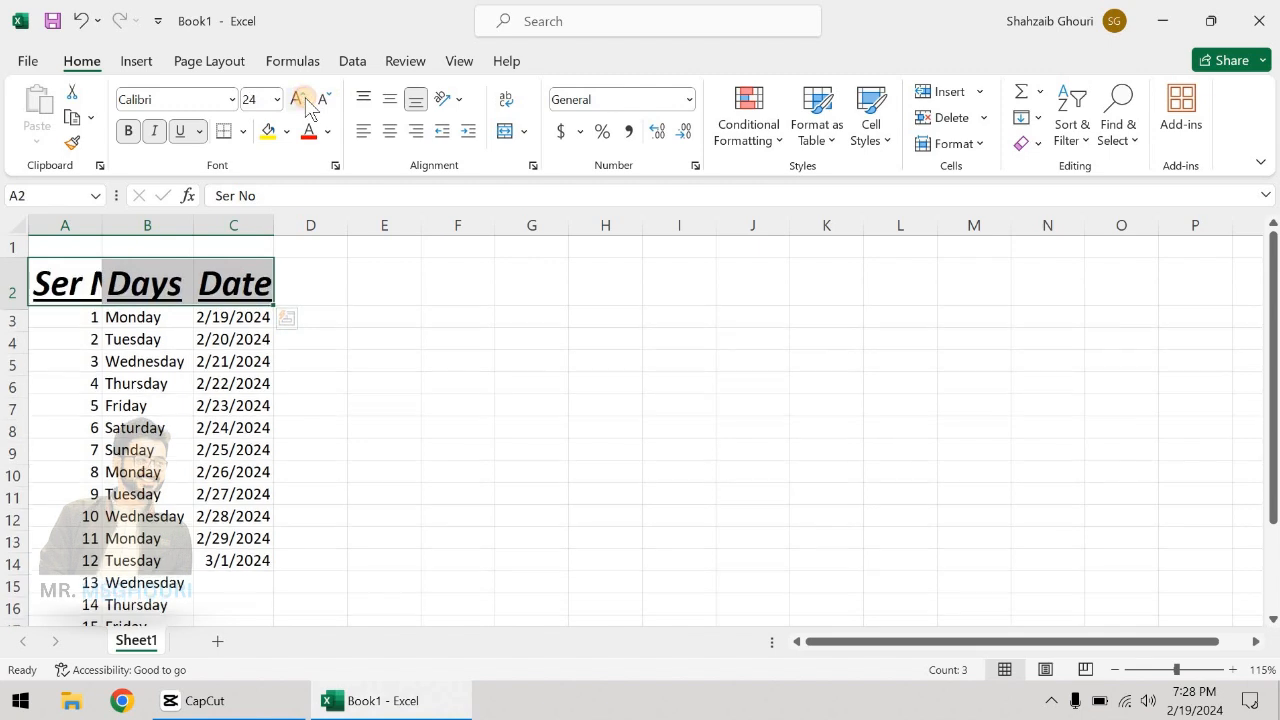
{"action": "left_click", "coordinate": [297, 99]}
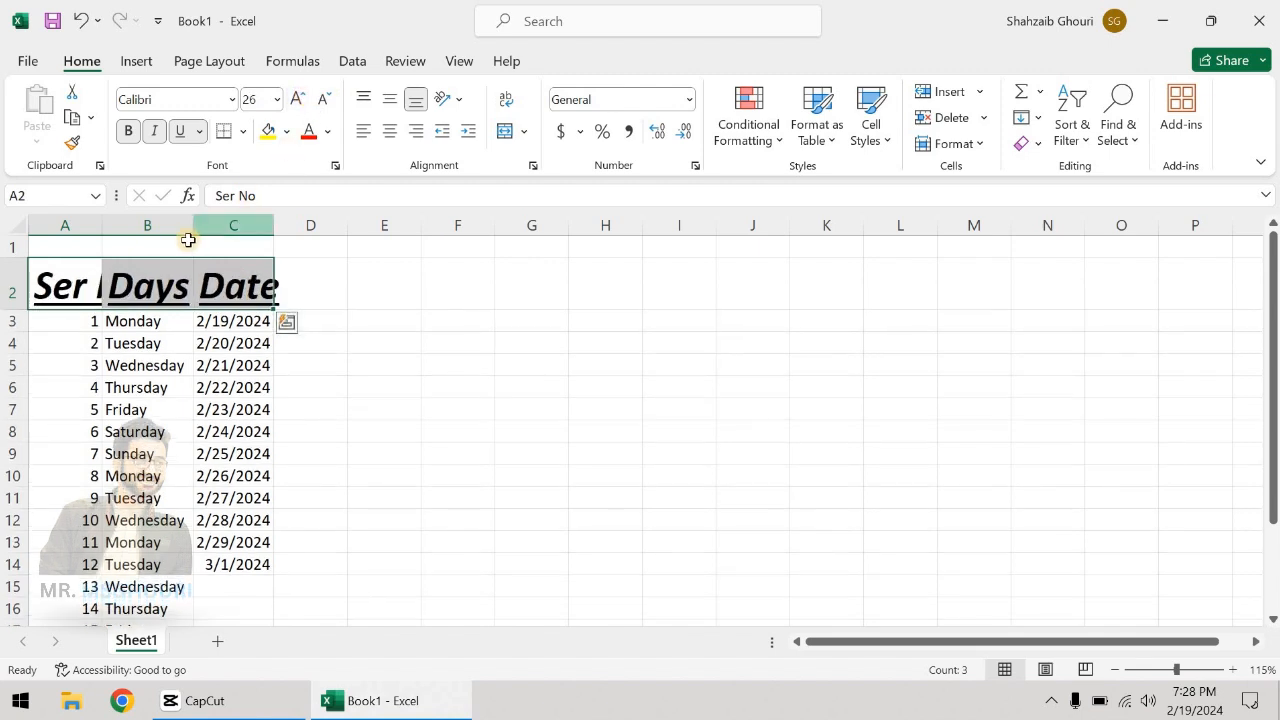
{"action": "left_click", "coordinate": [384, 366]}
{"action": "left_click_drag", "start_coordinate": [107, 228], "coordinate": [218, 226]}
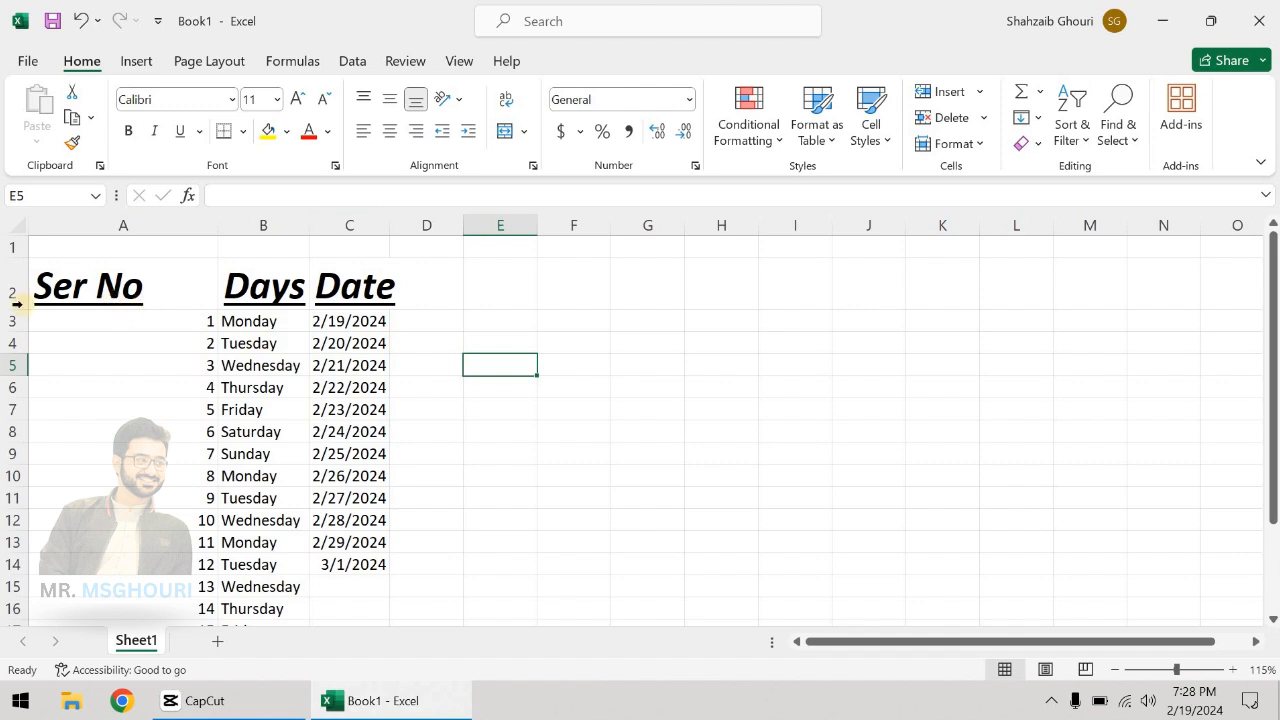
{"action": "left_click", "coordinate": [571, 372]}
Add a new worksheet and enlarge row 4 and column D so that cell D4 is much bigger
{"action": "left_click", "coordinate": [218, 641]}
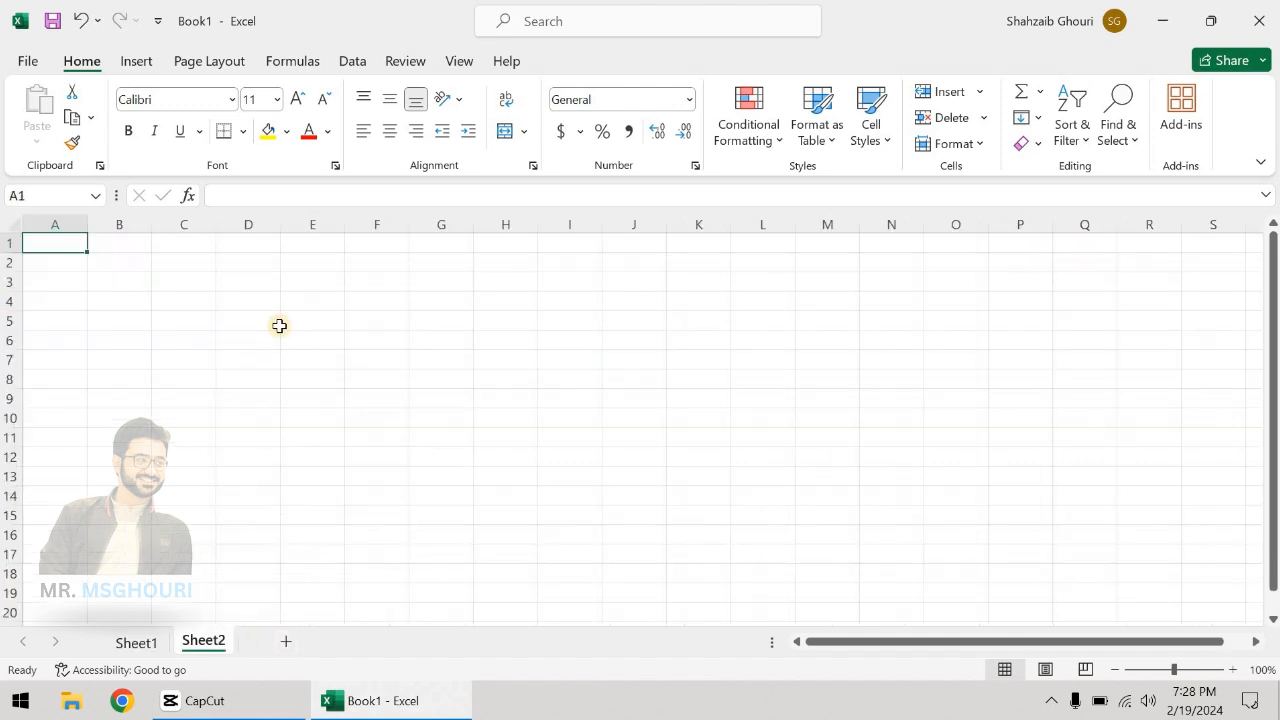
{"action": "left_click_drag", "start_coordinate": [17, 306], "coordinate": [16, 385]}
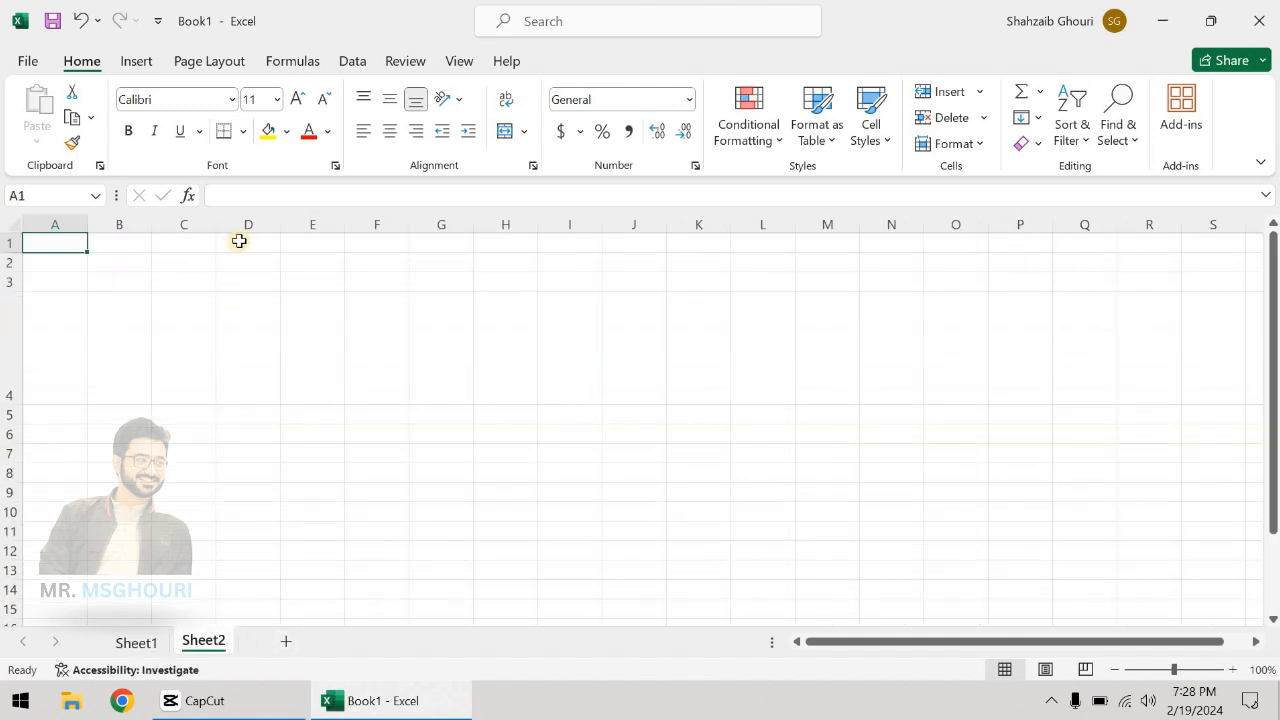
{"action": "left_click_drag", "start_coordinate": [282, 224], "coordinate": [448, 245]}
Enter the number 5 in the enlarged cell D4
{"action": "left_click", "coordinate": [340, 348]}
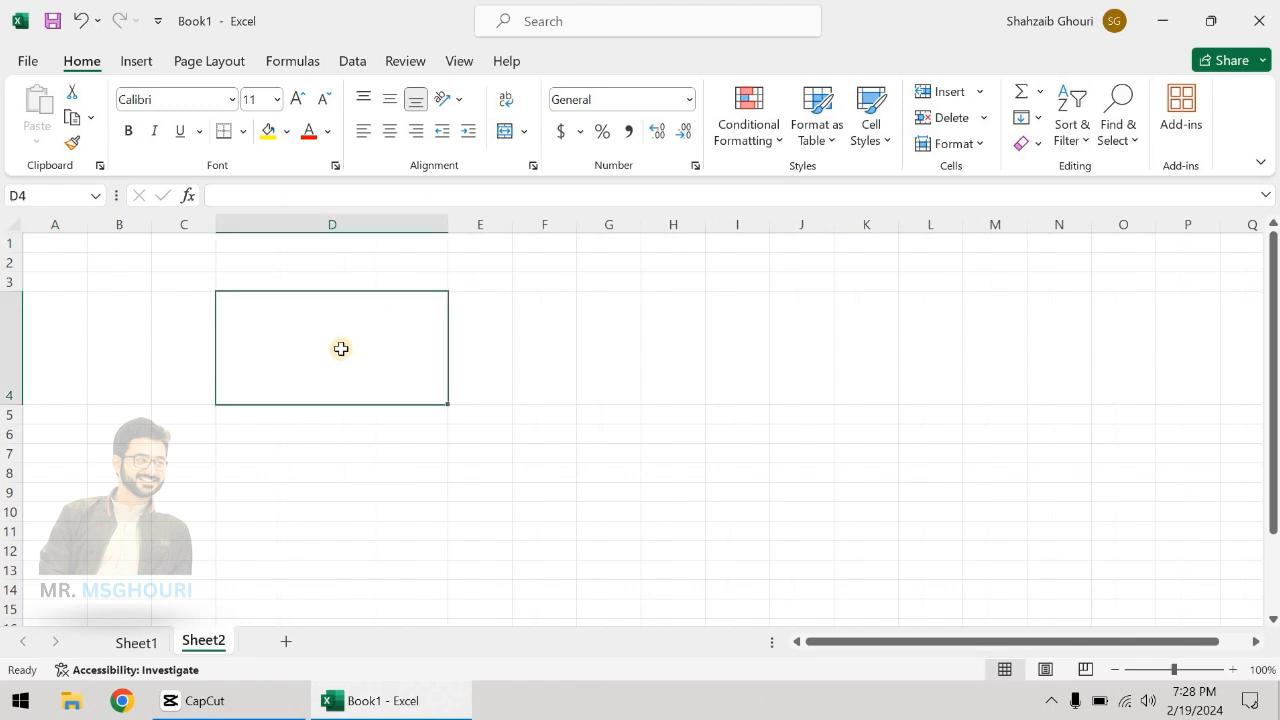
{"action": "double_click", "coordinate": [348, 348]}
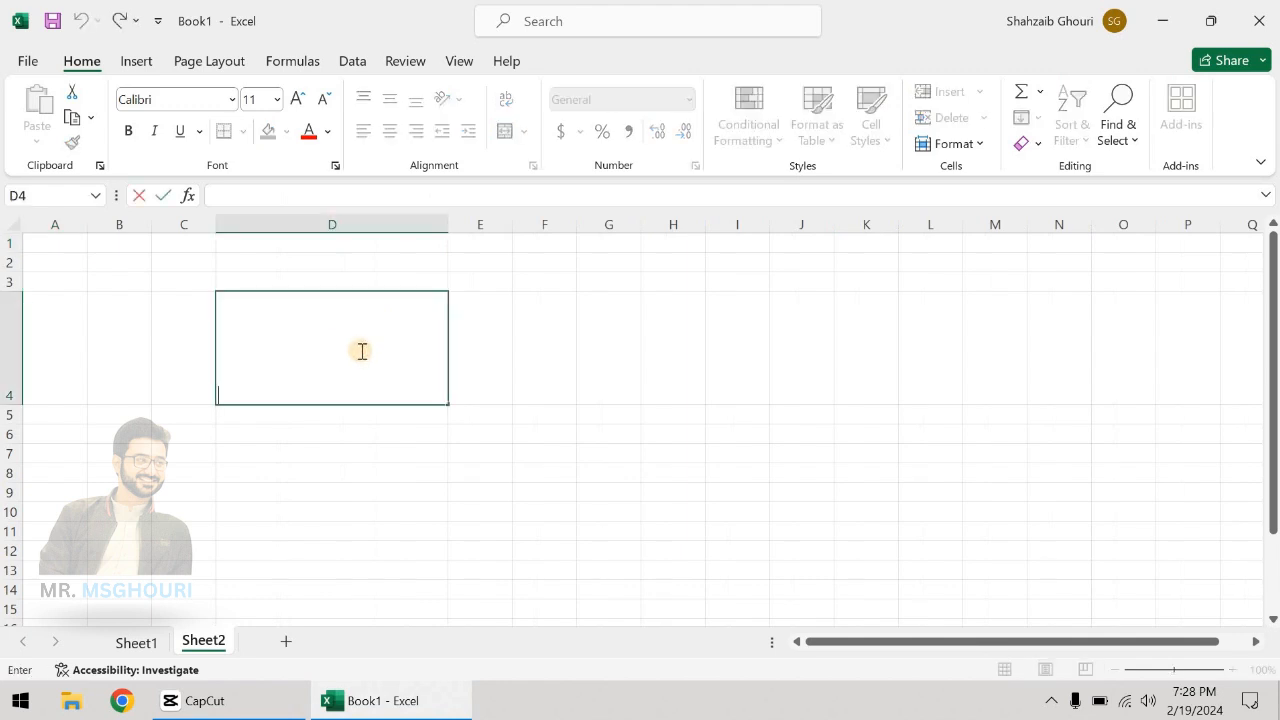
{"action": "key", "text": "Return"}
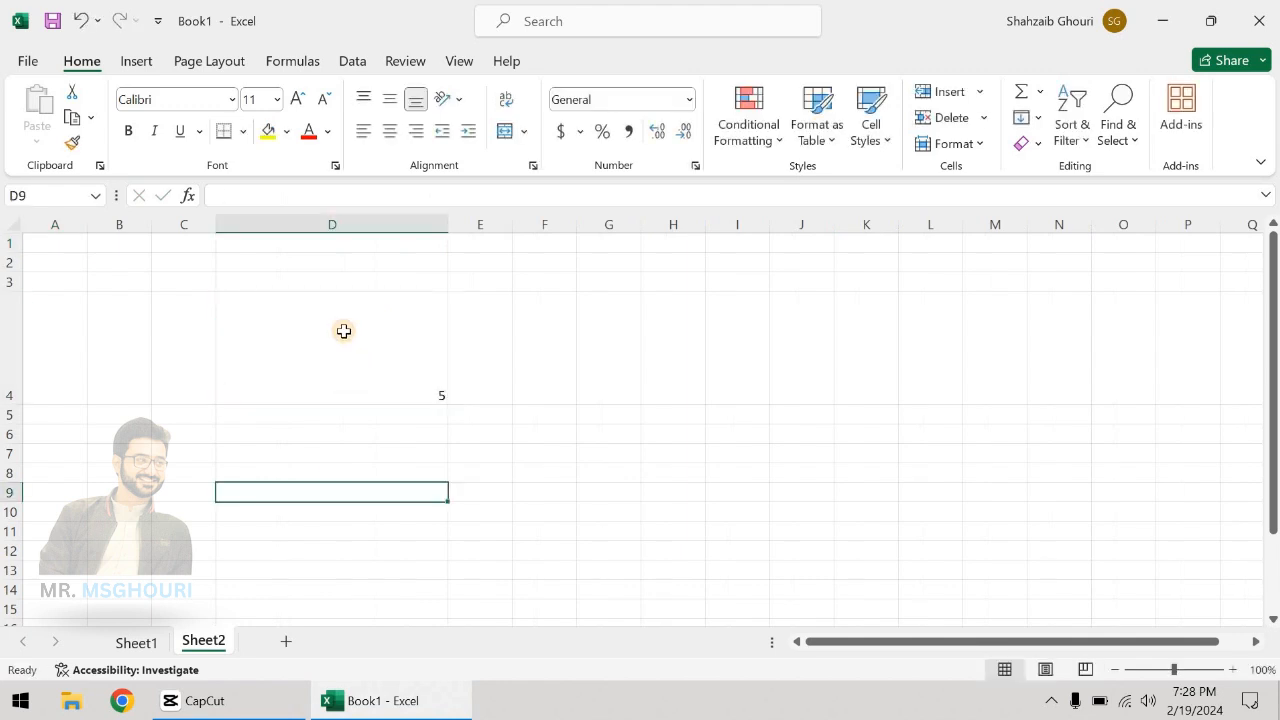
Apply top, middle and bottom vertical alignment in turn to cell D4, ending with middle alignment
{"action": "left_click", "coordinate": [343, 339]}
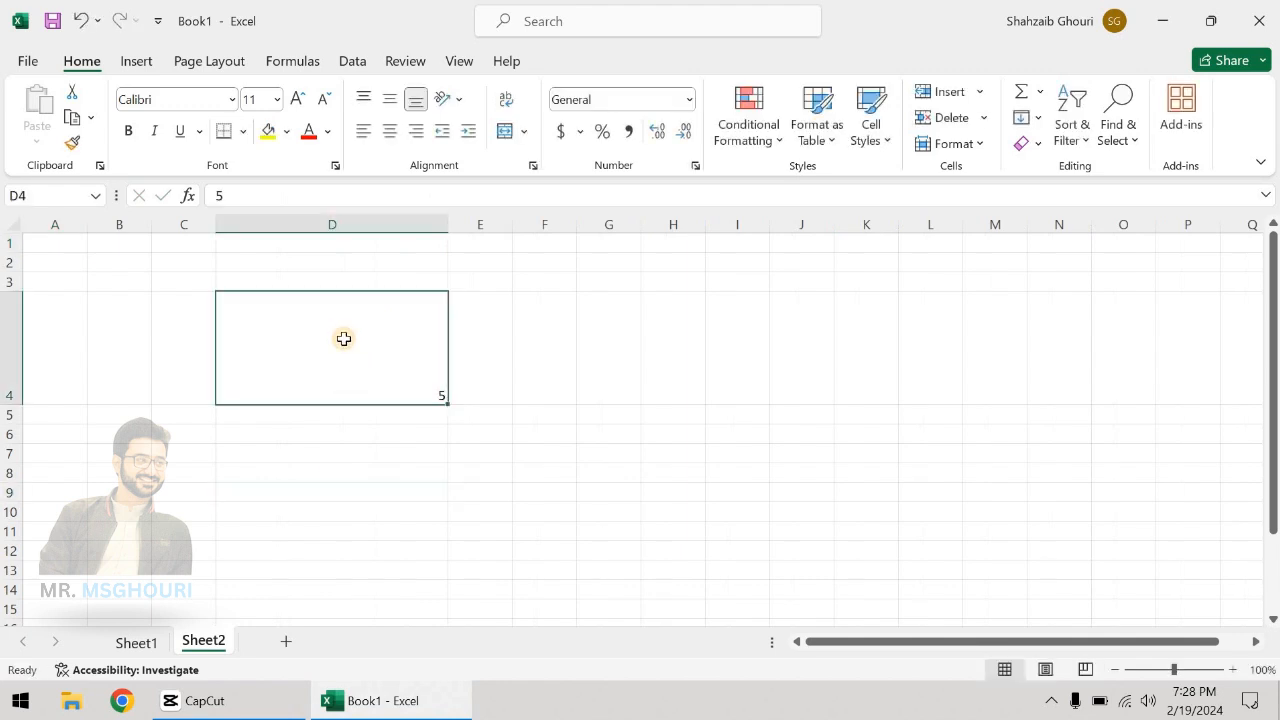
{"action": "left_click", "coordinate": [369, 97]}
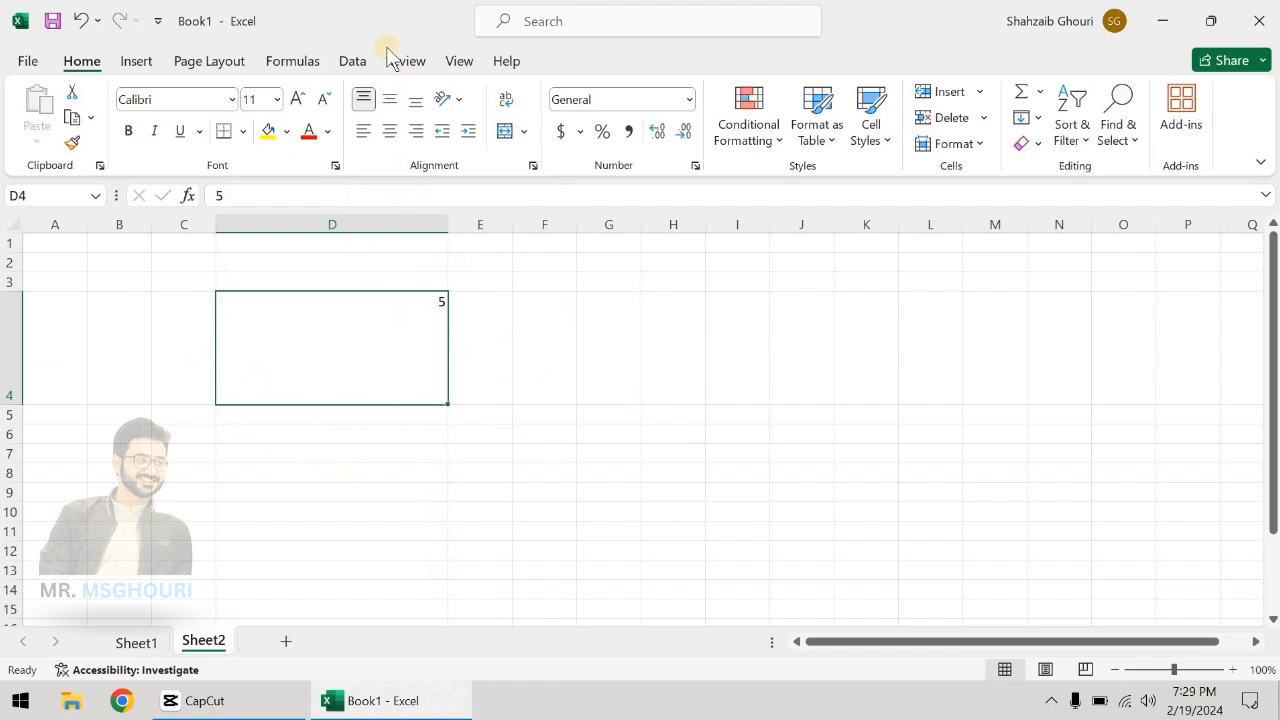
{"action": "left_click", "coordinate": [390, 101]}
{"action": "left_click", "coordinate": [416, 101]}
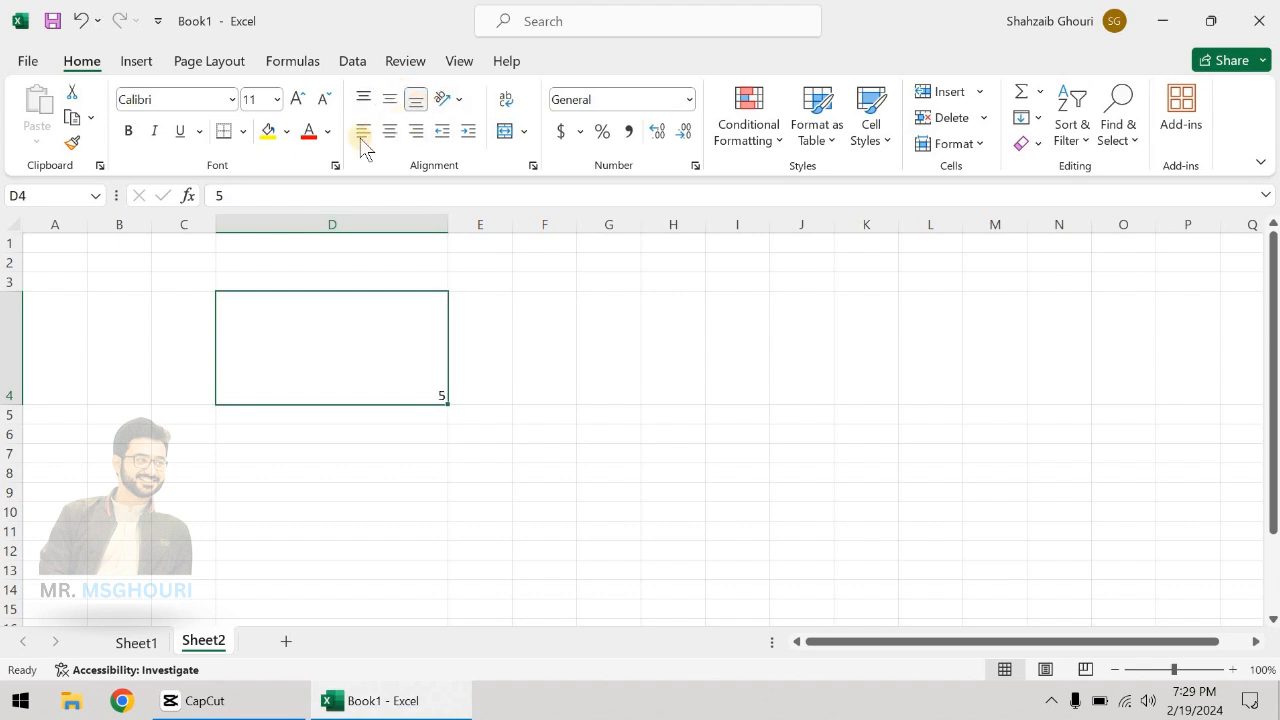
{"action": "left_click", "coordinate": [388, 100]}
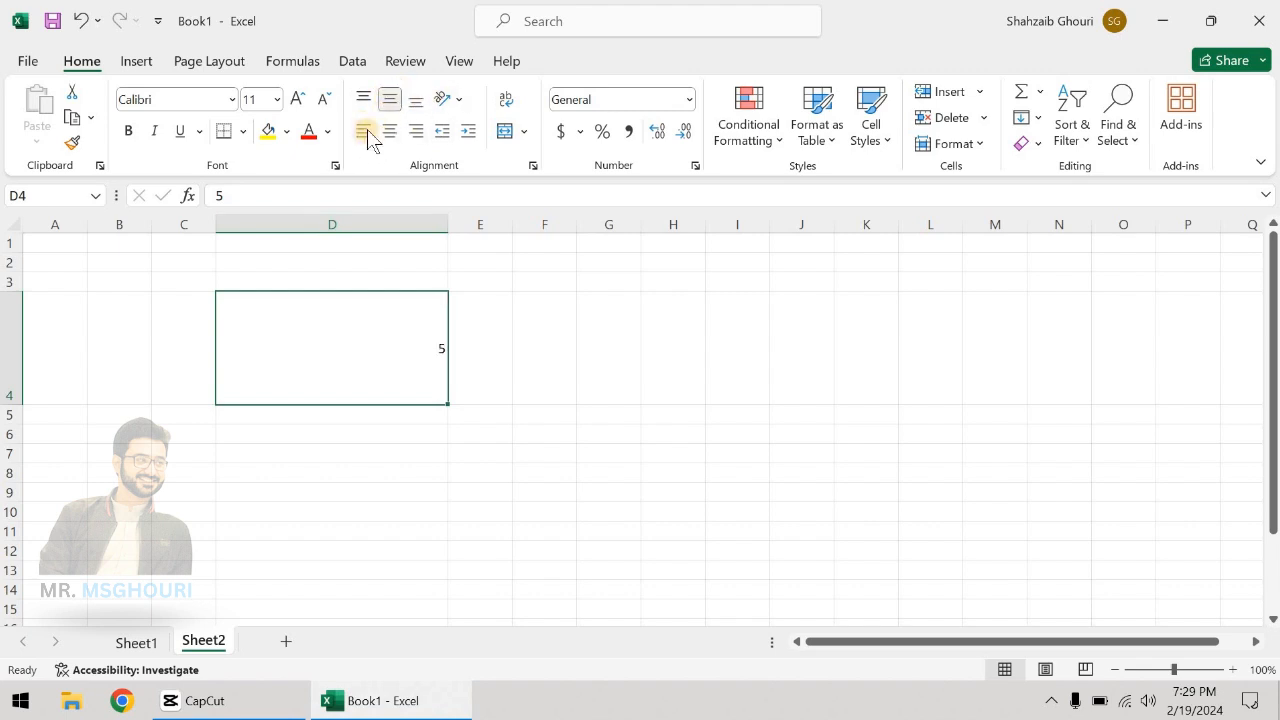
Apply left, right and center horizontal alignment in turn to the number in cell D4, ending with center
{"action": "left_click", "coordinate": [367, 129]}
{"action": "left_click", "coordinate": [406, 131]}
{"action": "left_click", "coordinate": [392, 133]}
{"action": "left_click", "coordinate": [337, 452]}
{"action": "left_click", "coordinate": [336, 348]}
{"action": "left_click", "coordinate": [389, 131]}
{"action": "left_click", "coordinate": [390, 97]}
{"action": "left_click", "coordinate": [382, 132]}
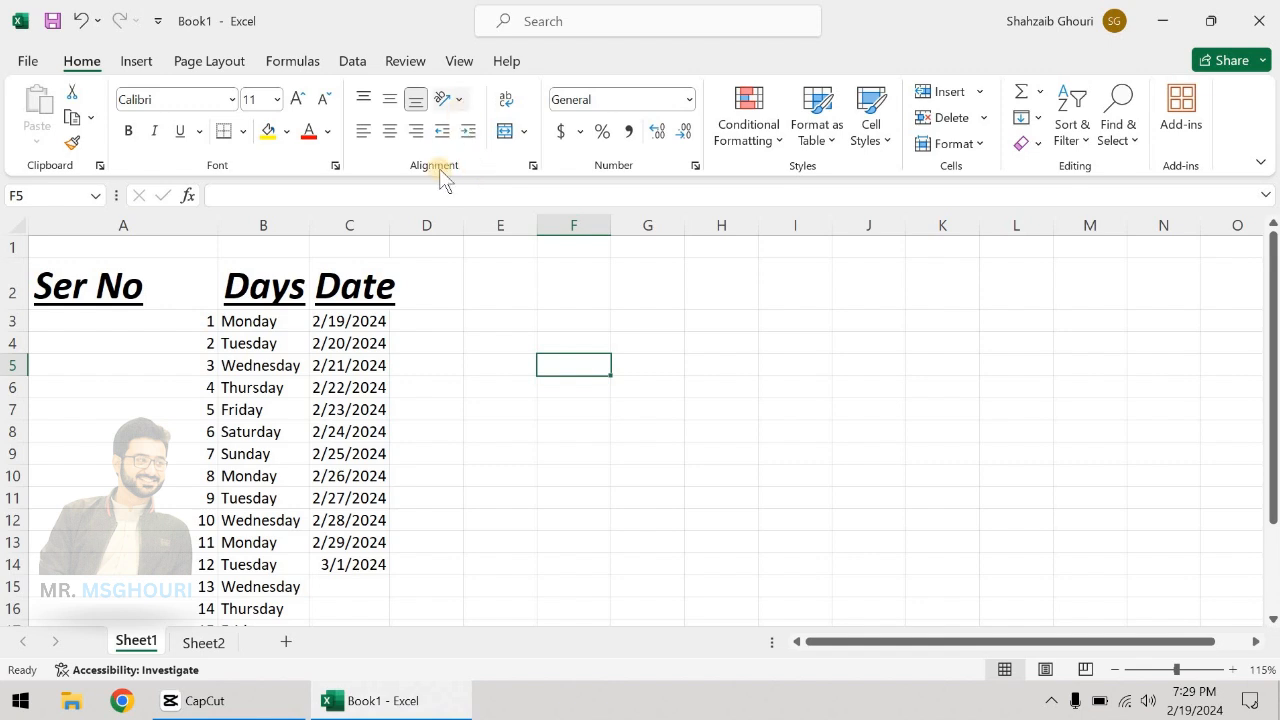
Try the Angle Clockwise, Vertical Text and Rotate Text Up orientations on the Ser No header in cell A2 of Sheet1
{"action": "left_click", "coordinate": [148, 262]}
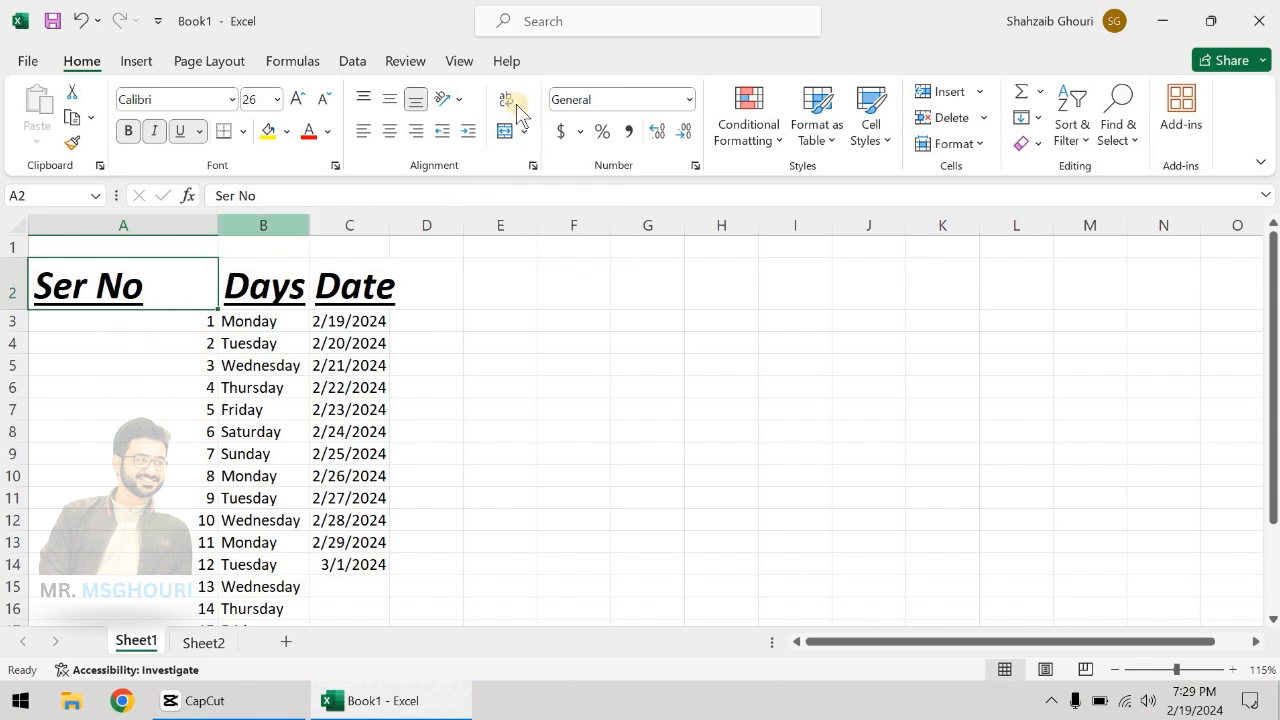
{"action": "left_click", "coordinate": [463, 102]}
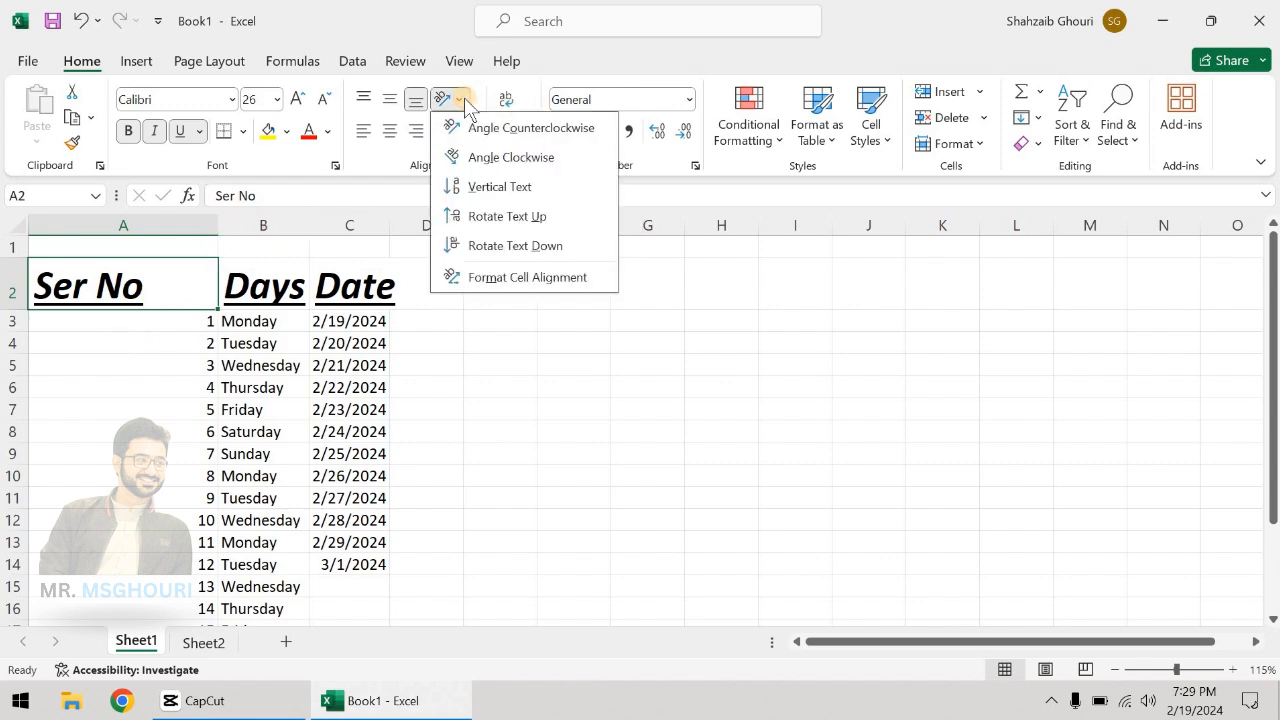
{"action": "left_click", "coordinate": [486, 157]}
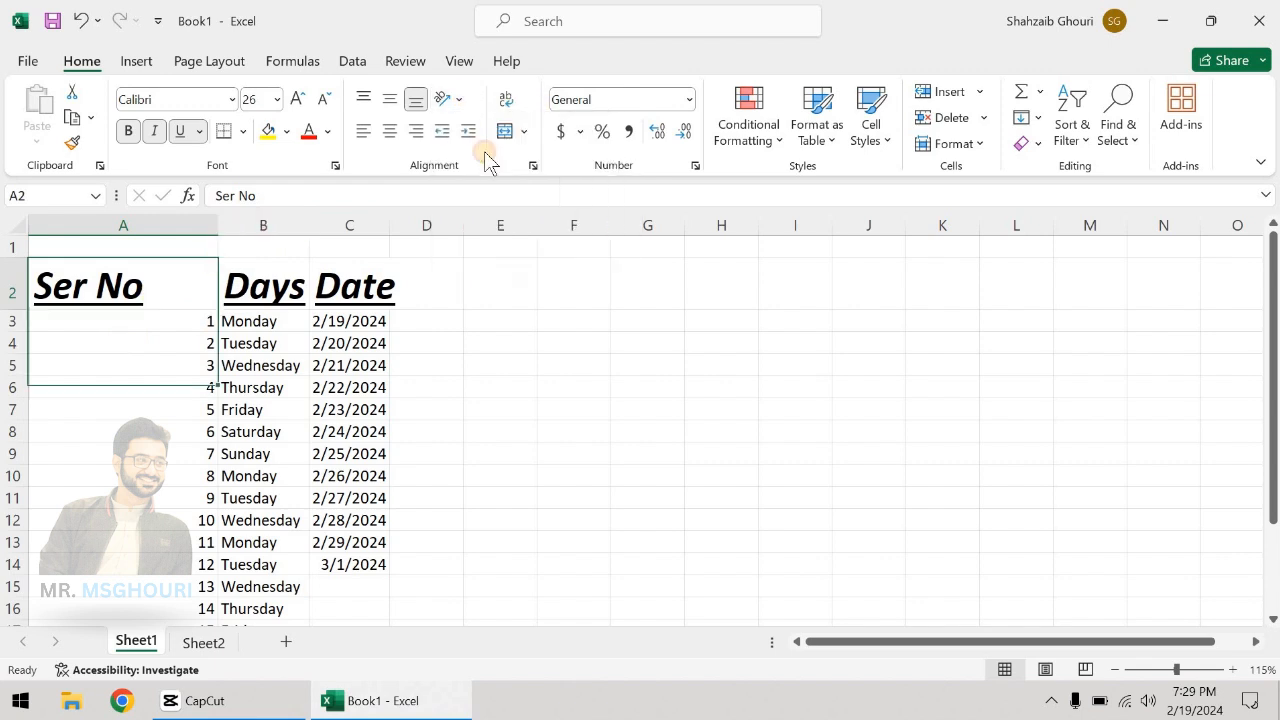
{"action": "left_click", "coordinate": [463, 100]}
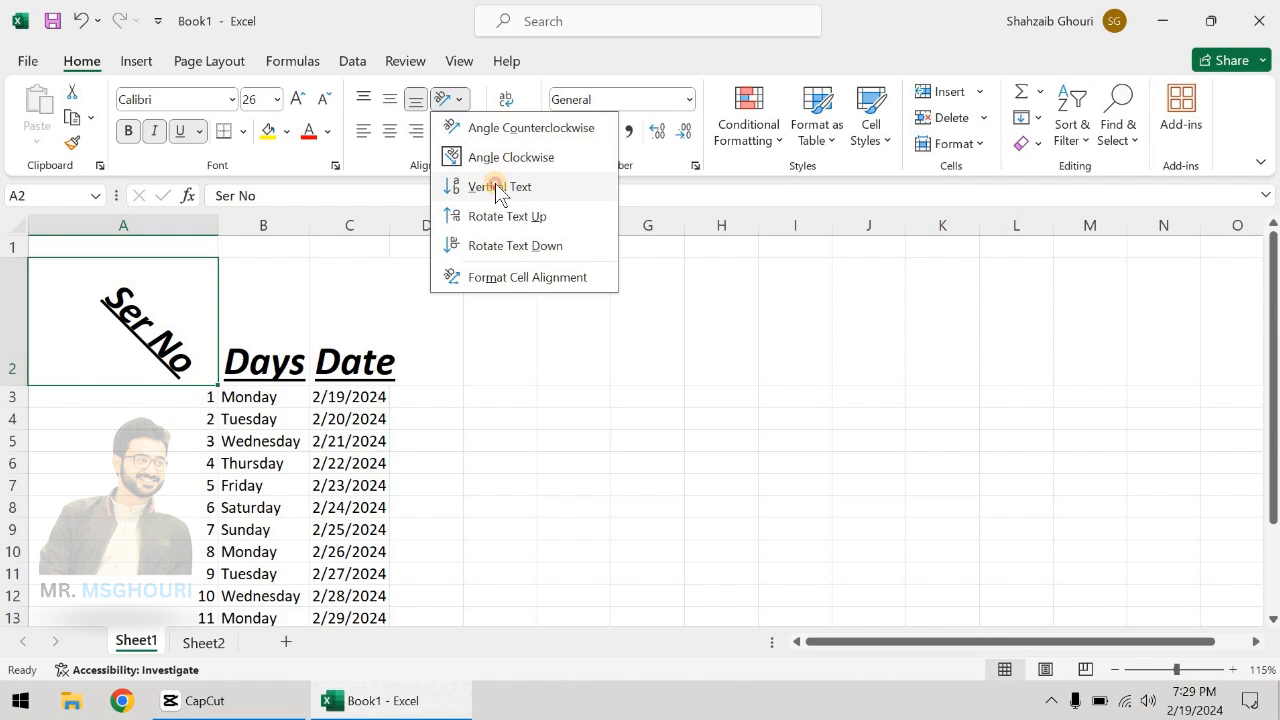
{"action": "left_click", "coordinate": [497, 188]}
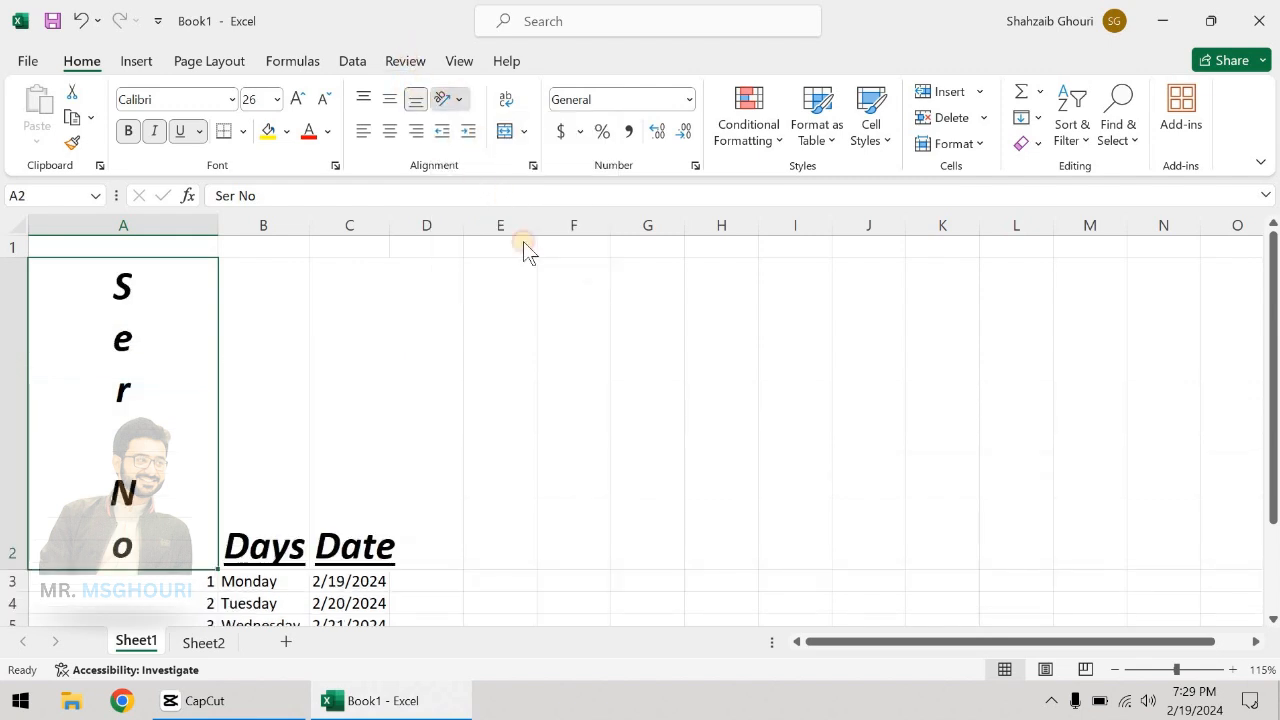
{"action": "left_click", "coordinate": [443, 99]}
{"action": "left_click", "coordinate": [525, 217]}
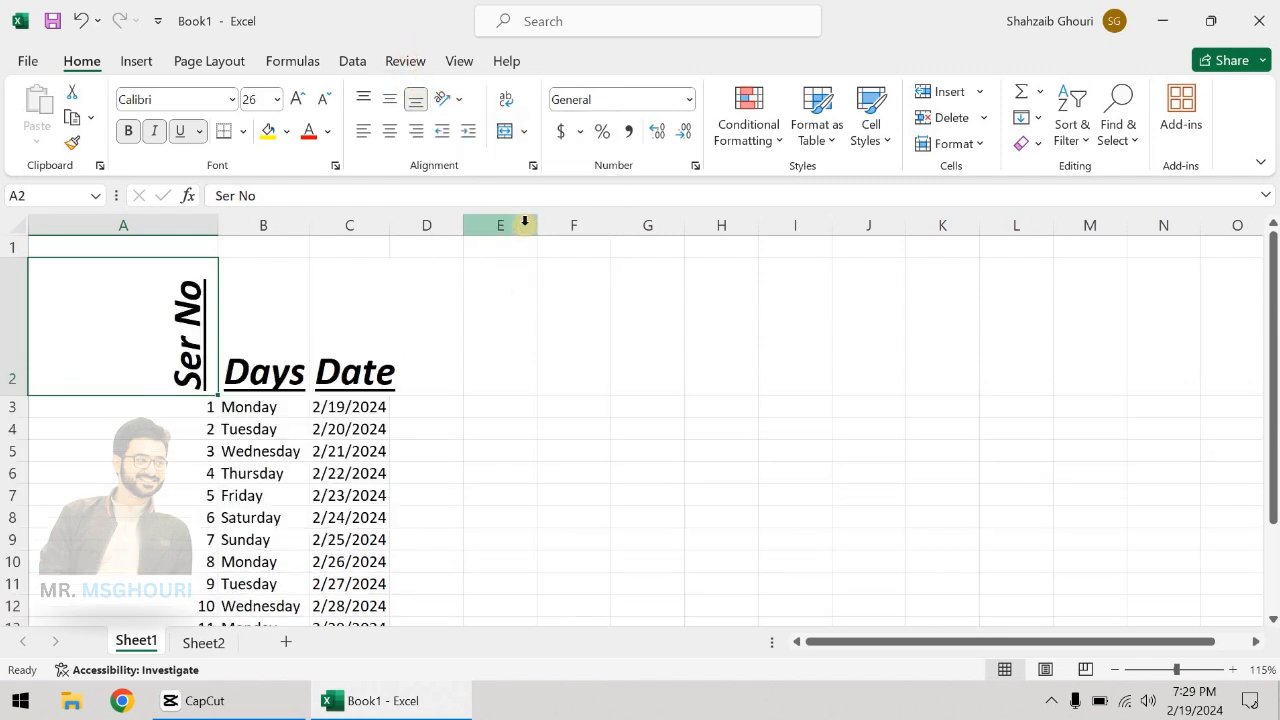
Apply the Rotate Text Down orientation to the Ser No header in cell A2
{"action": "left_click", "coordinate": [448, 99]}
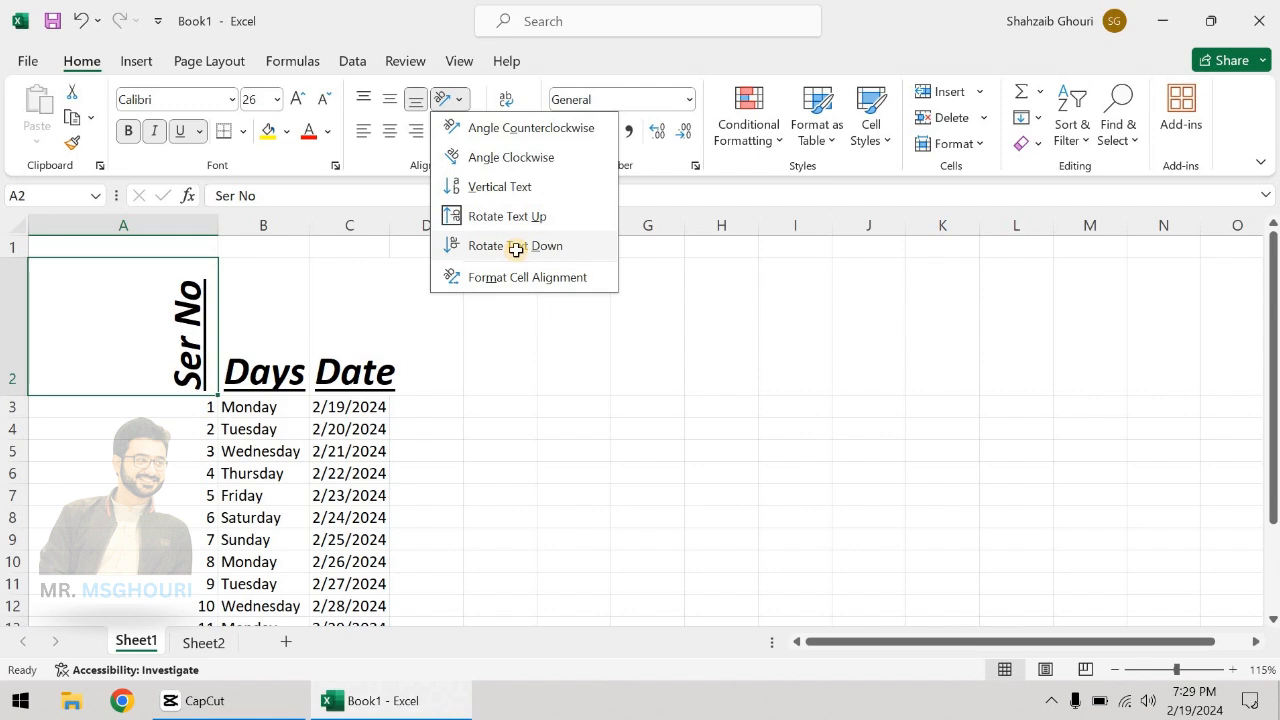
{"action": "left_click", "coordinate": [516, 248]}
{"action": "left_click", "coordinate": [456, 99]}
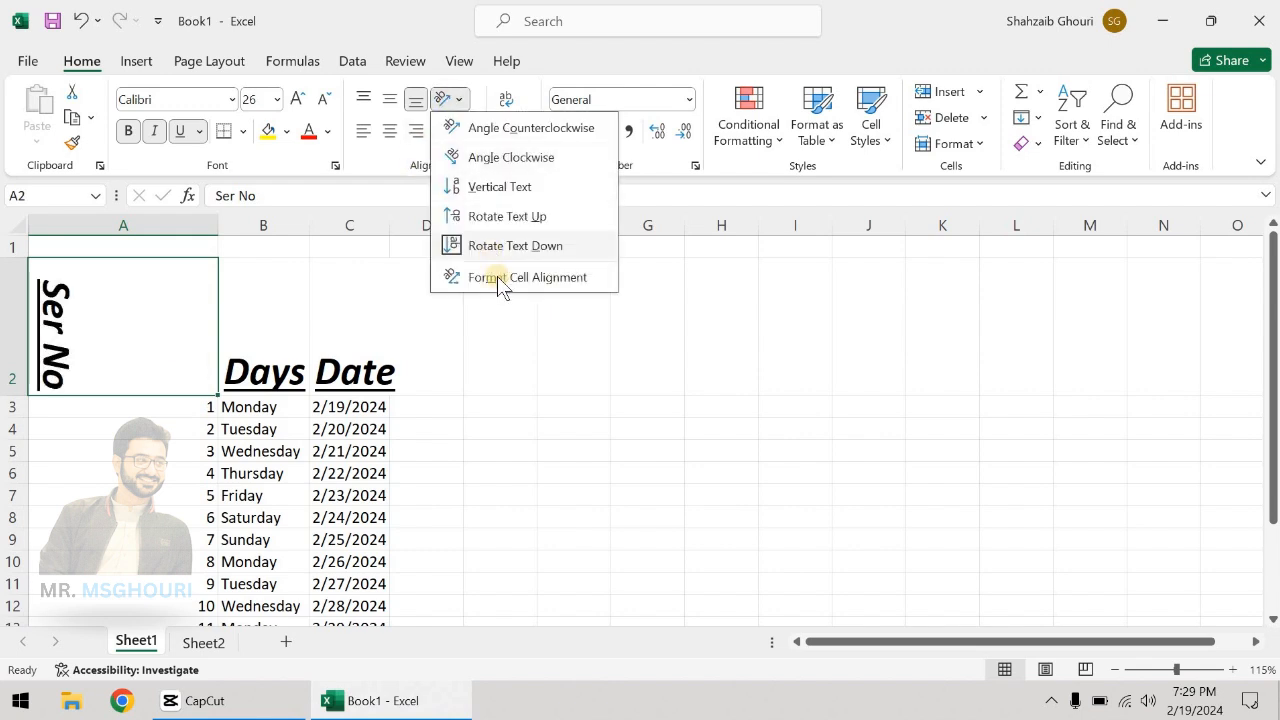
{"action": "left_click", "coordinate": [575, 365]}
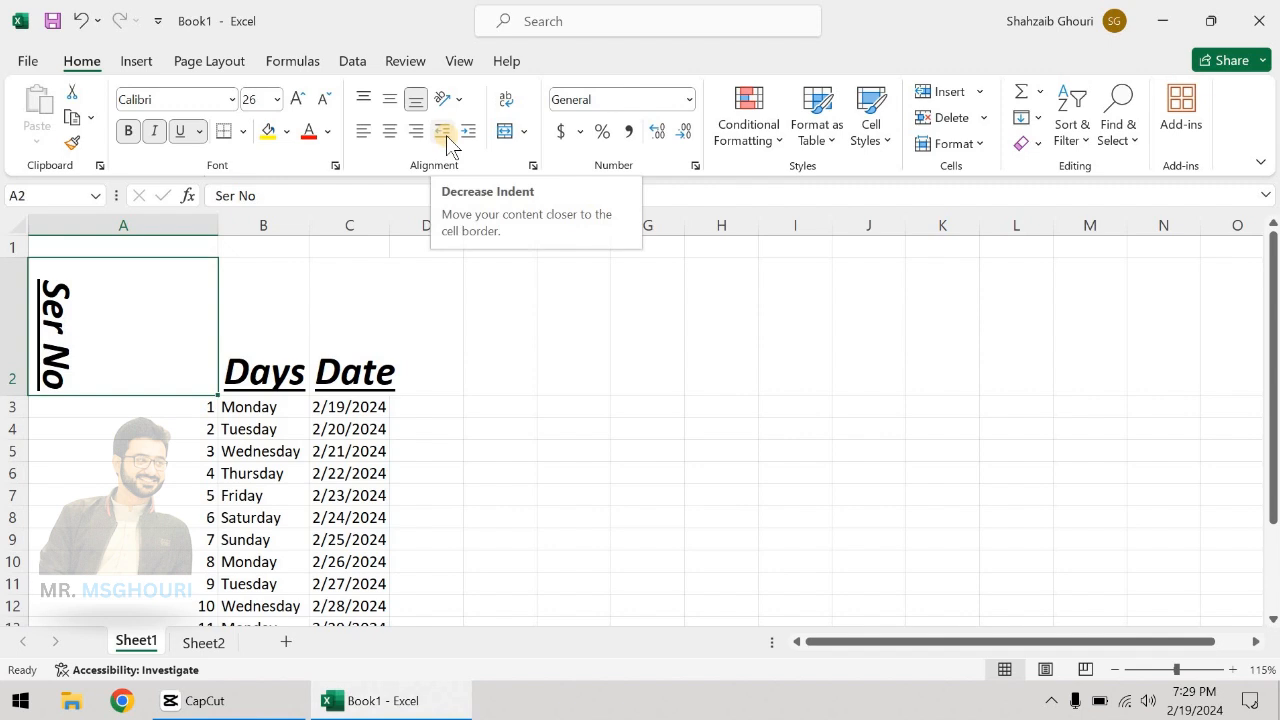
Autofit column B, select Wednesday in cell B5 and widen the column to leave ample empty space beside the day names
{"action": "left_click", "coordinate": [243, 366]}
{"action": "double_click", "coordinate": [310, 225]}
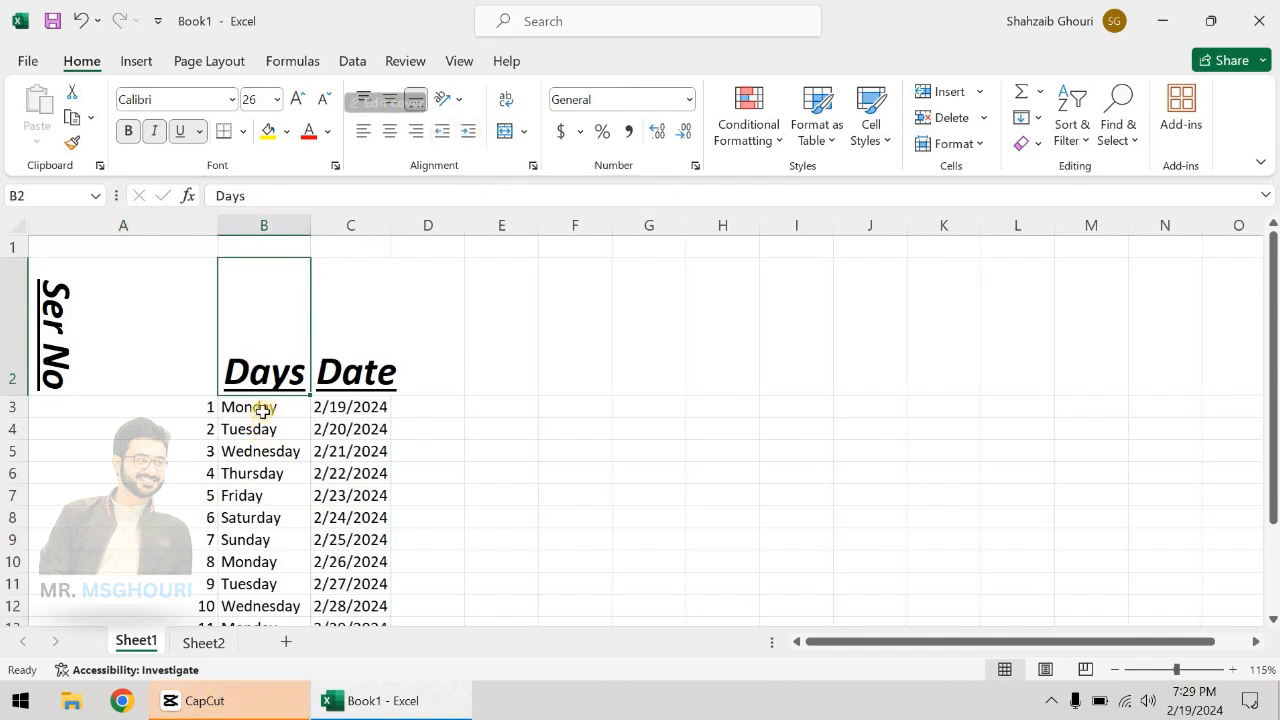
{"action": "left_click", "coordinate": [262, 411]}
{"action": "left_click", "coordinate": [272, 453]}
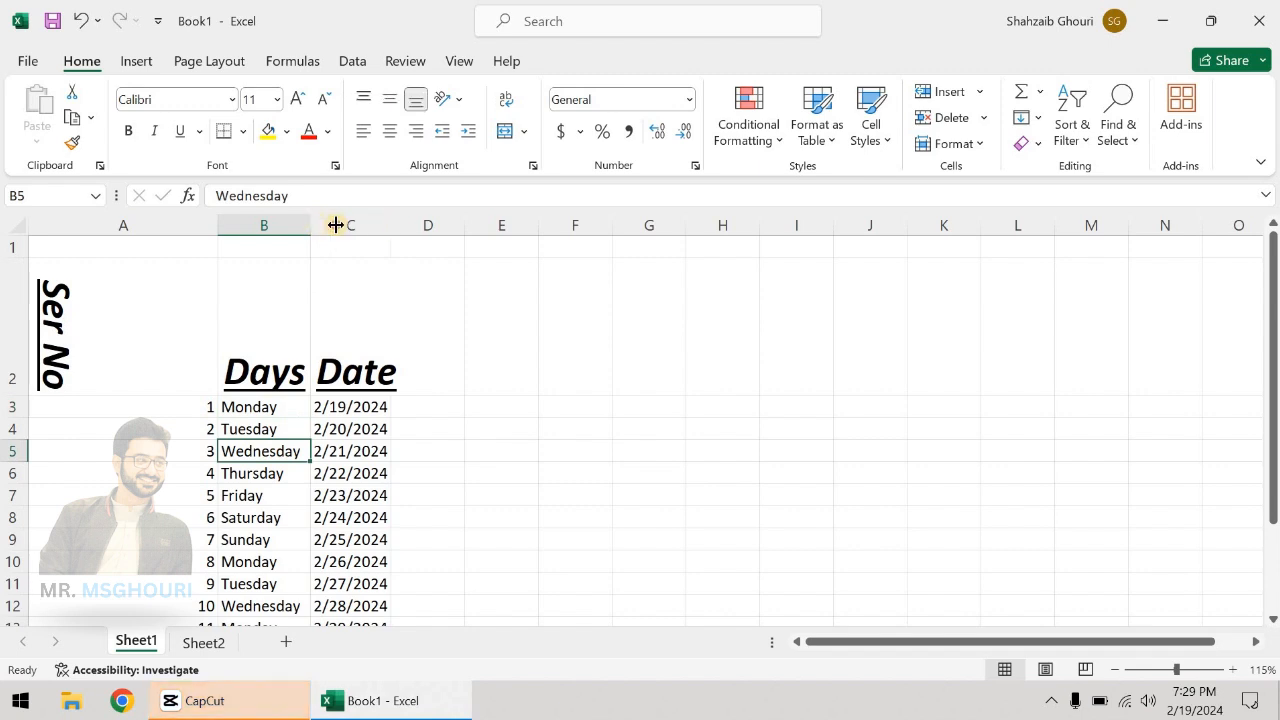
{"action": "left_click_drag", "start_coordinate": [336, 225], "coordinate": [464, 225]}
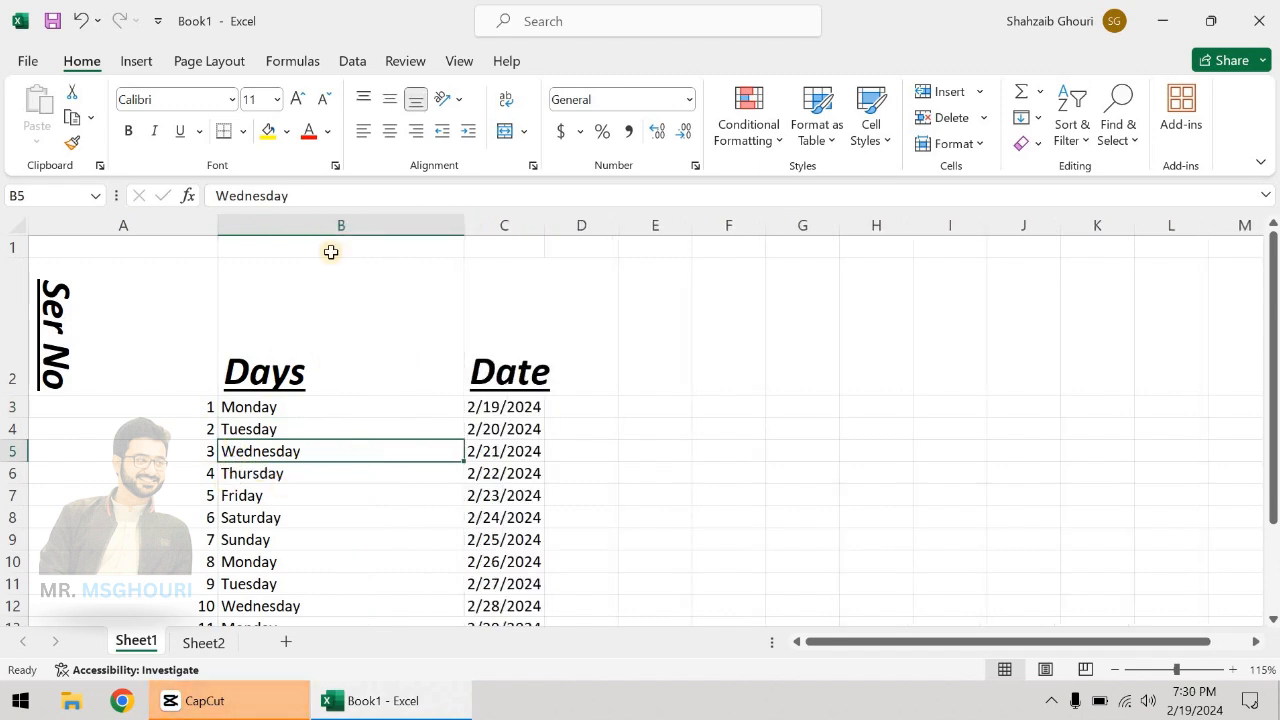
Increase the indent of Wednesday in cell B5 by two levels and decrease it again by two levels
{"action": "left_click", "coordinate": [468, 132]}
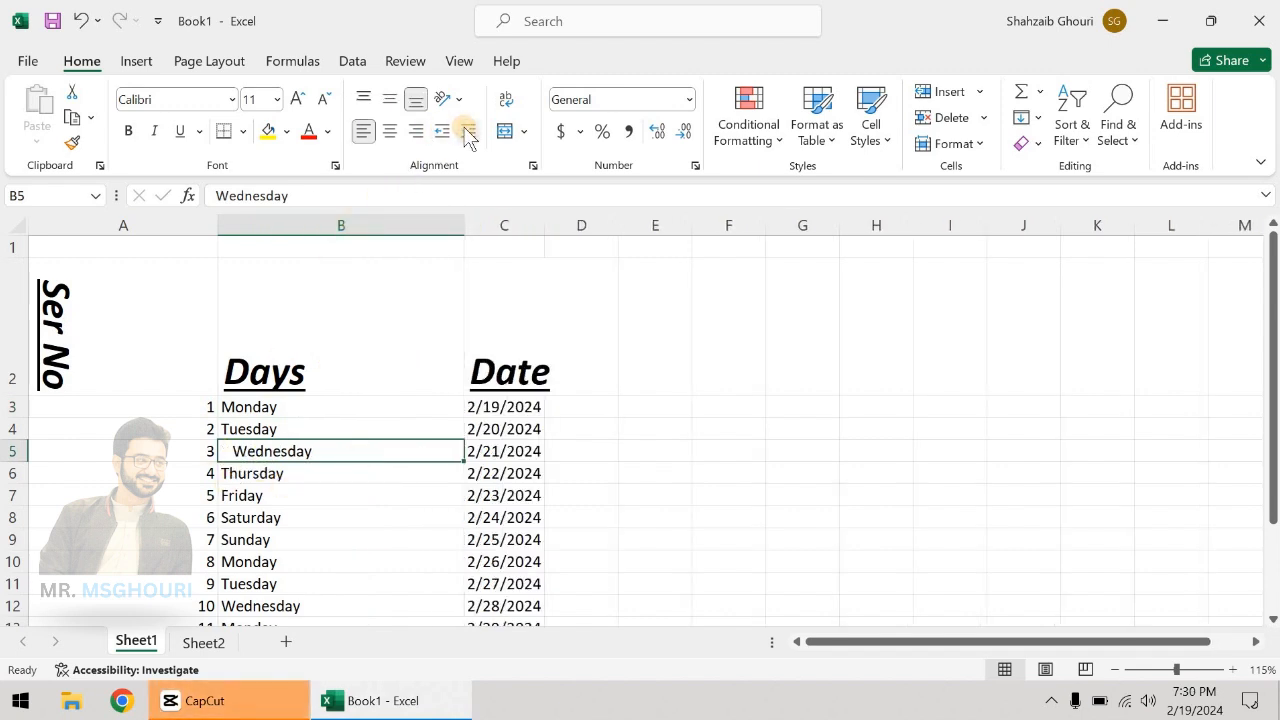
{"action": "left_click", "coordinate": [468, 133]}
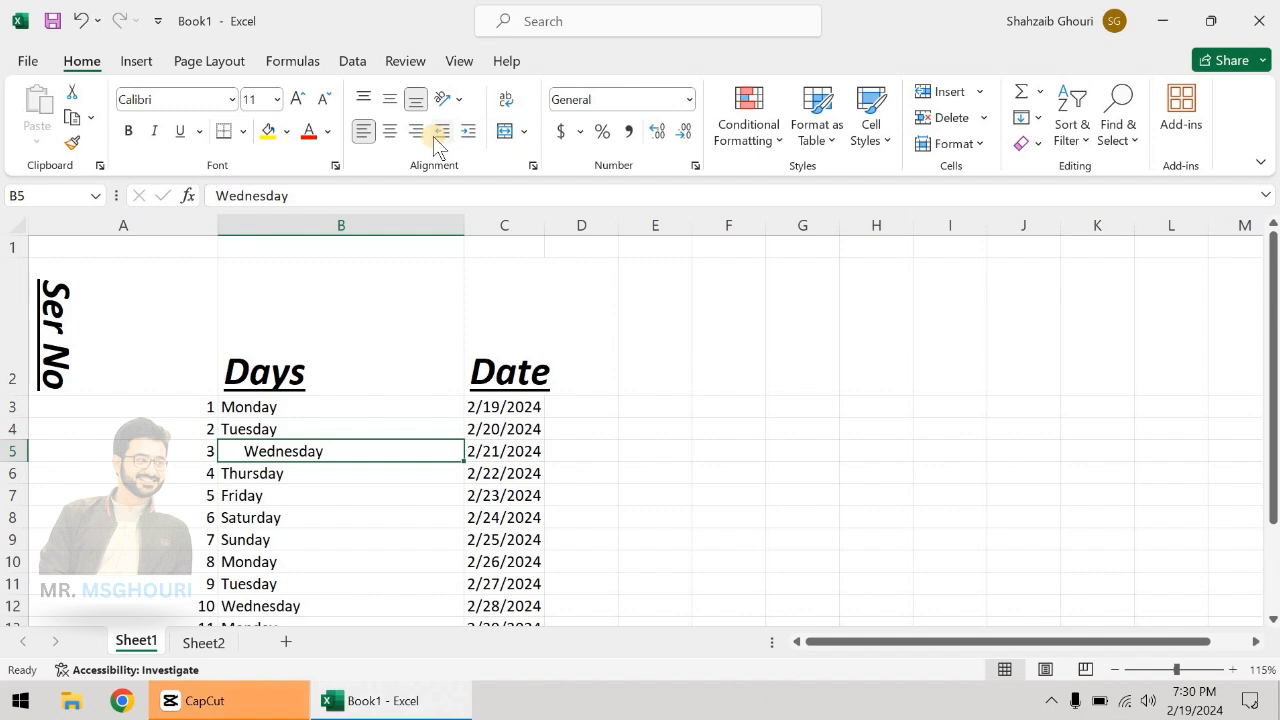
{"action": "left_click", "coordinate": [443, 133]}
{"action": "left_click", "coordinate": [443, 133]}
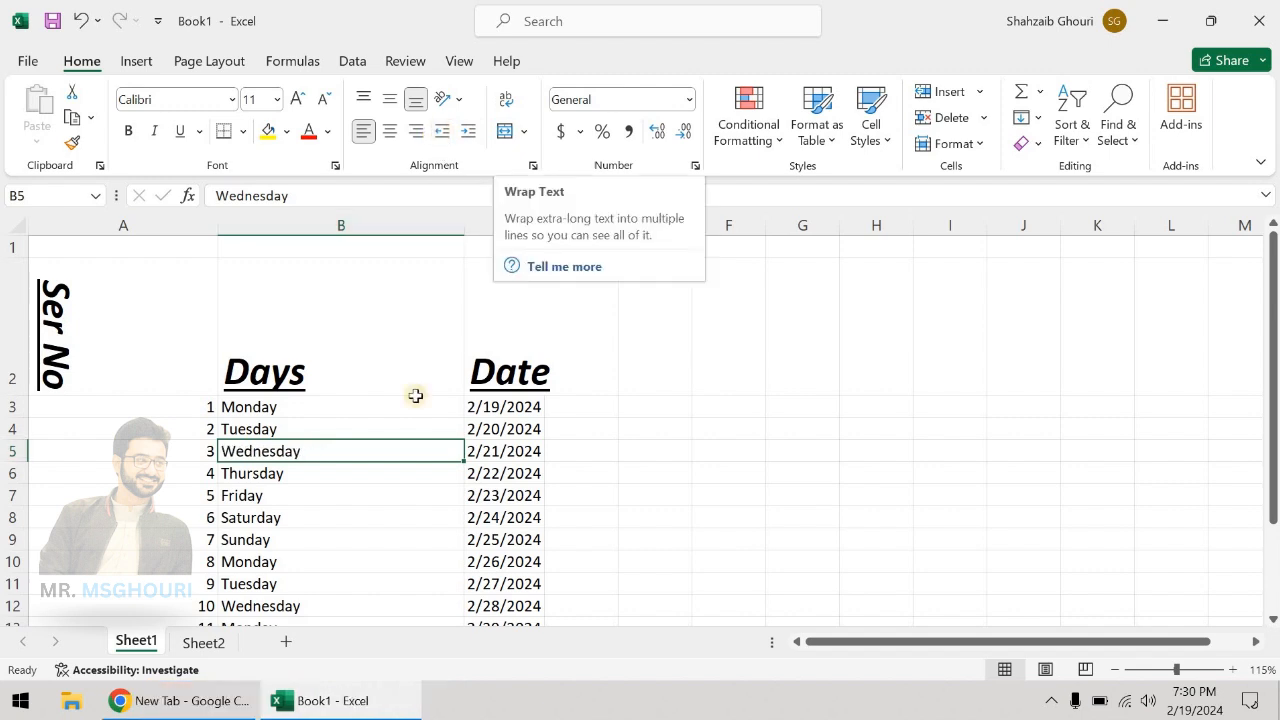
Replace the Days header in cell B2 with "Date / day"
{"action": "left_click", "coordinate": [320, 371]}
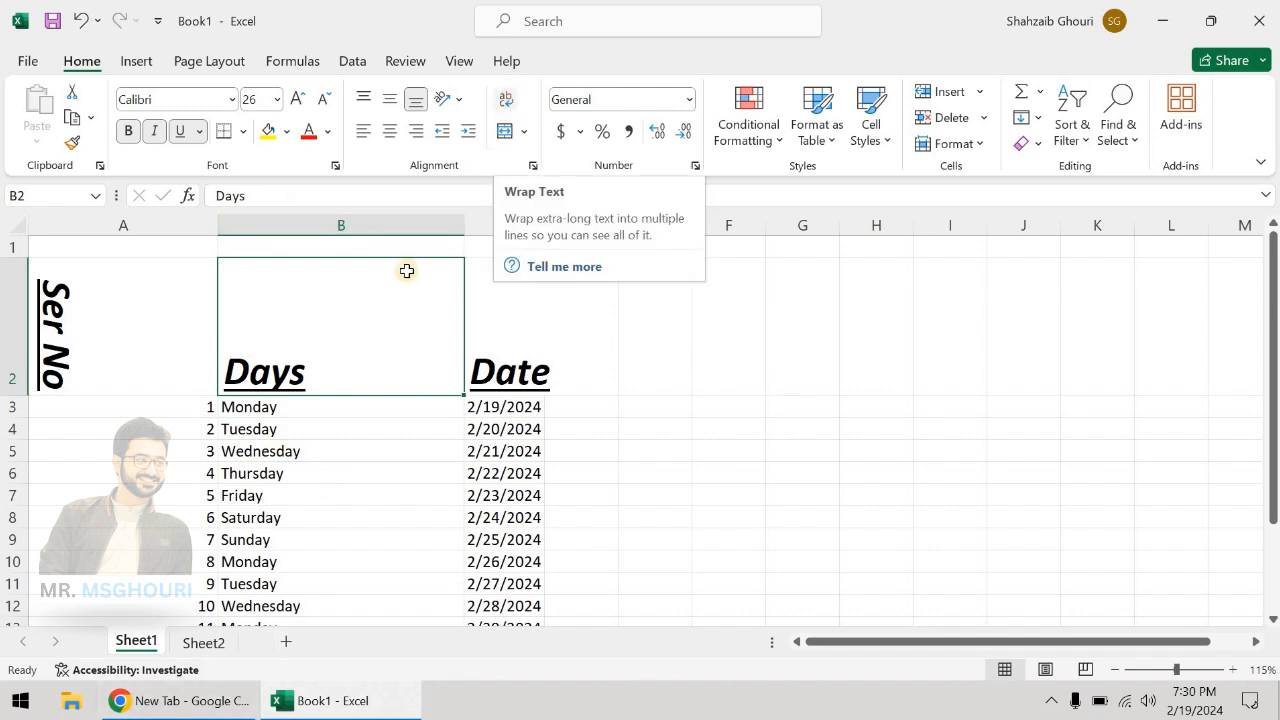
{"action": "left_click", "coordinate": [102, 334]}
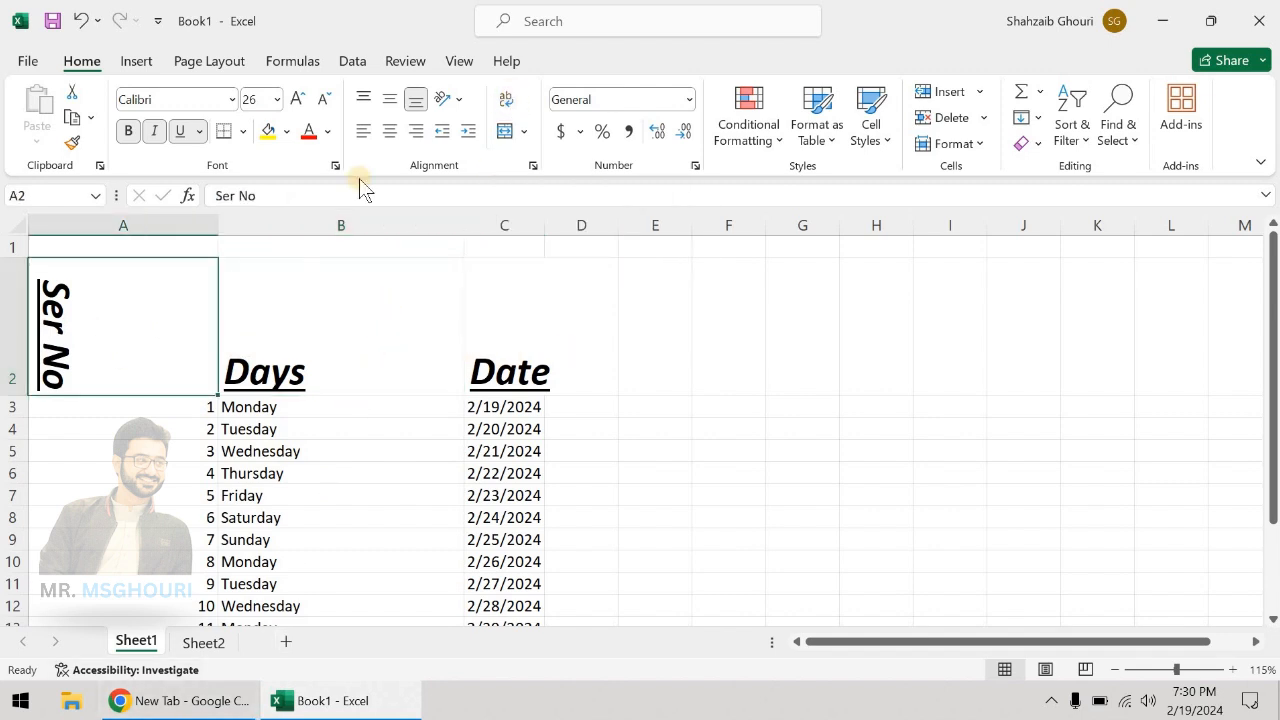
{"action": "double_click", "coordinate": [368, 376]}
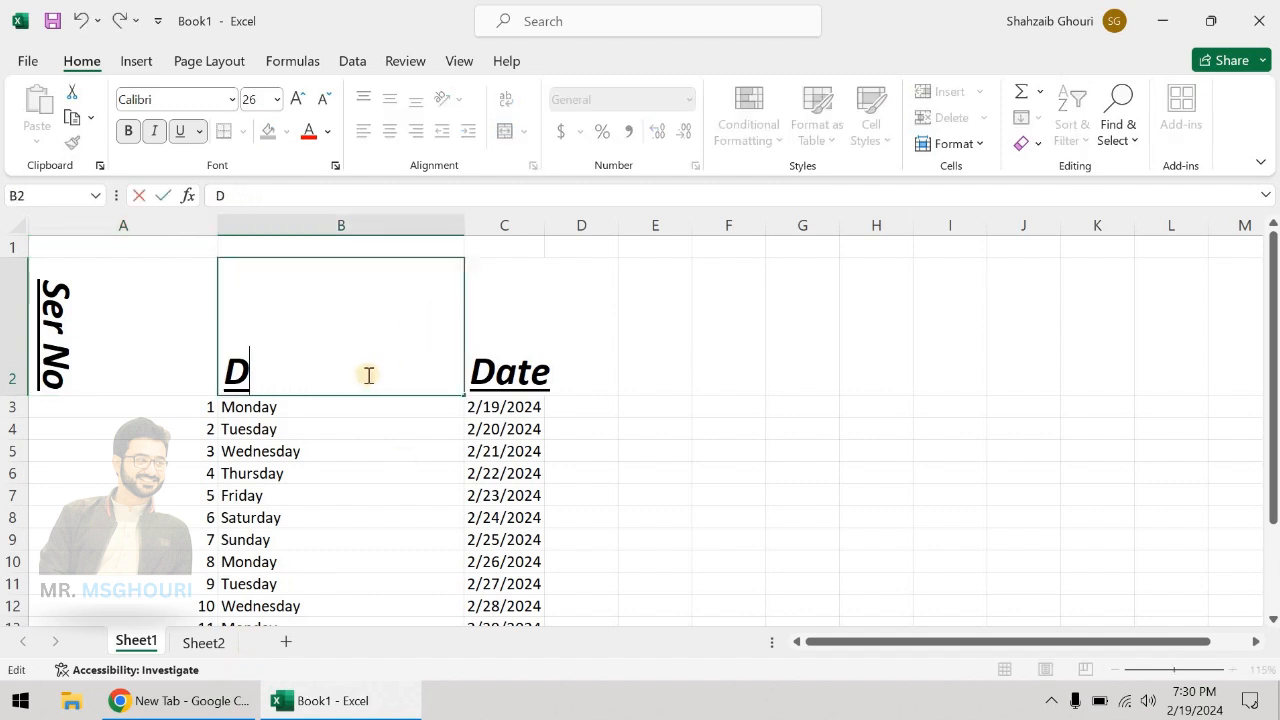
{"action": "type", "text": "ate"}
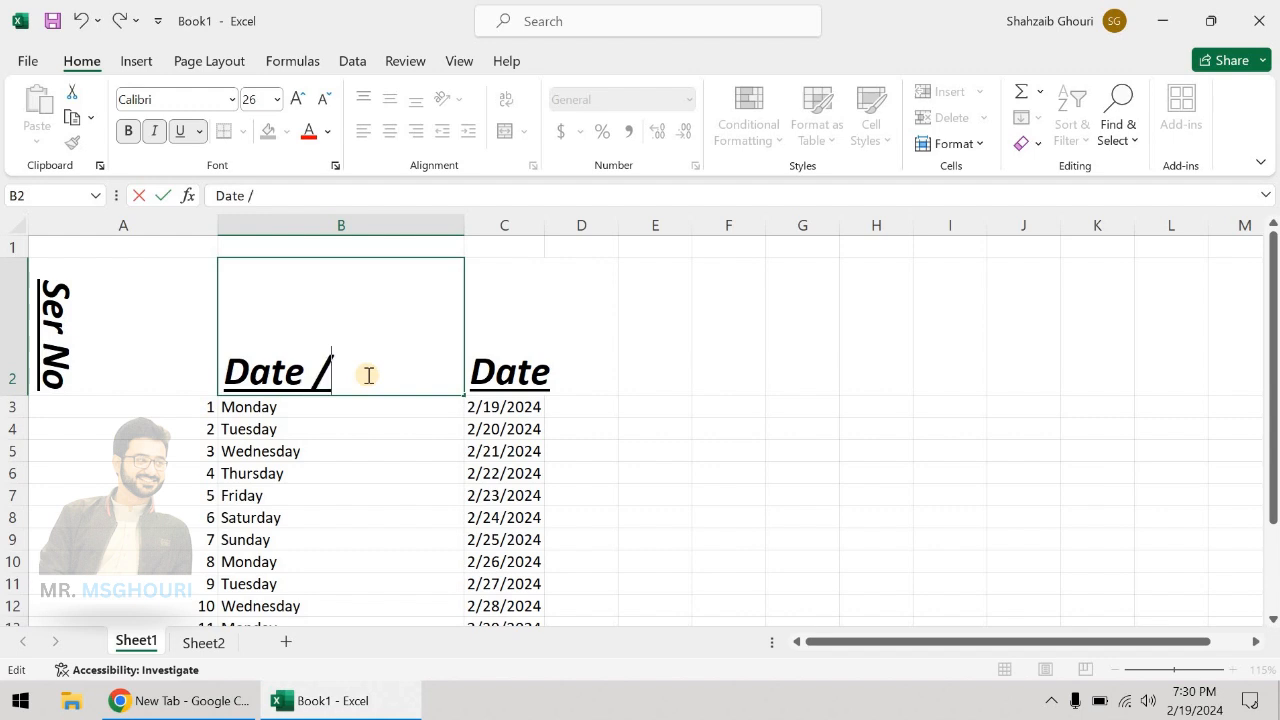
{"action": "type", "text": " / day"}
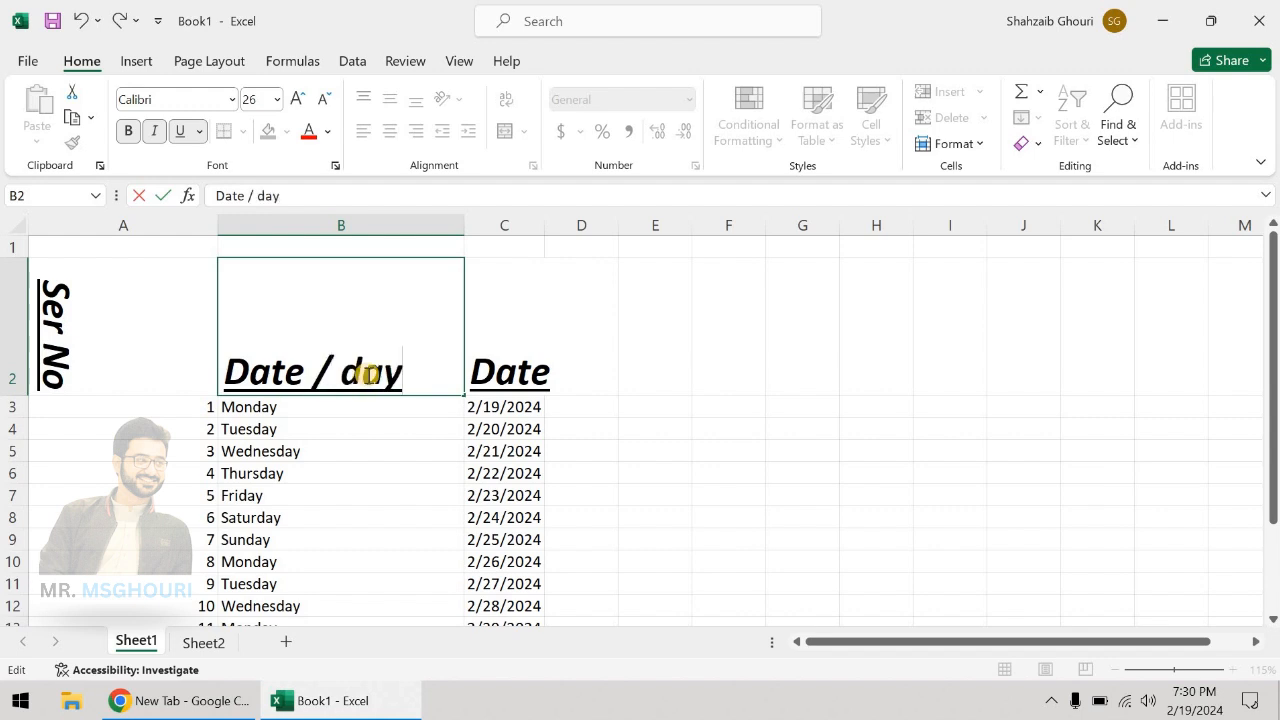
{"action": "left_click", "coordinate": [363, 530]}
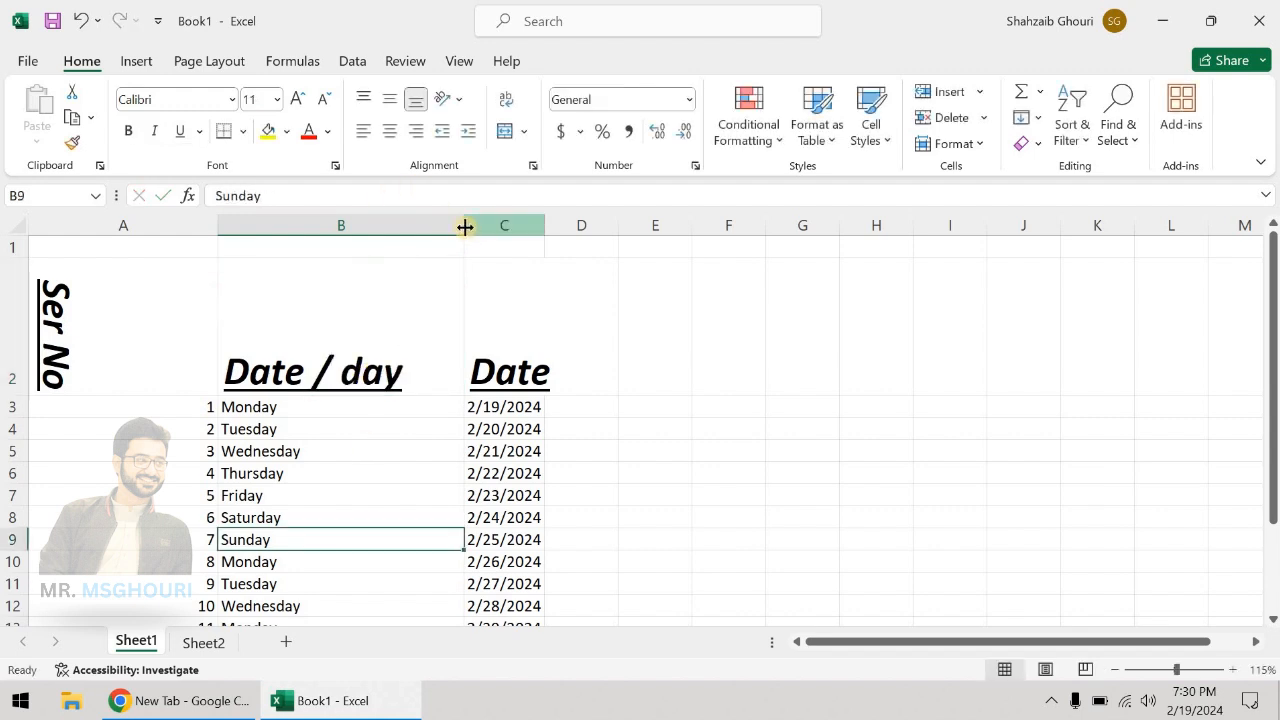
Narrow column B until the Date / day header is cut off, and apply Wrap Text to cell B2
{"action": "left_click_drag", "start_coordinate": [463, 226], "coordinate": [321, 226]}
{"action": "scroll", "coordinate": [318, 327], "scroll_direction": "down", "scroll_amount": 2}
{"action": "scroll", "coordinate": [320, 325], "scroll_direction": "up", "scroll_amount": 2}
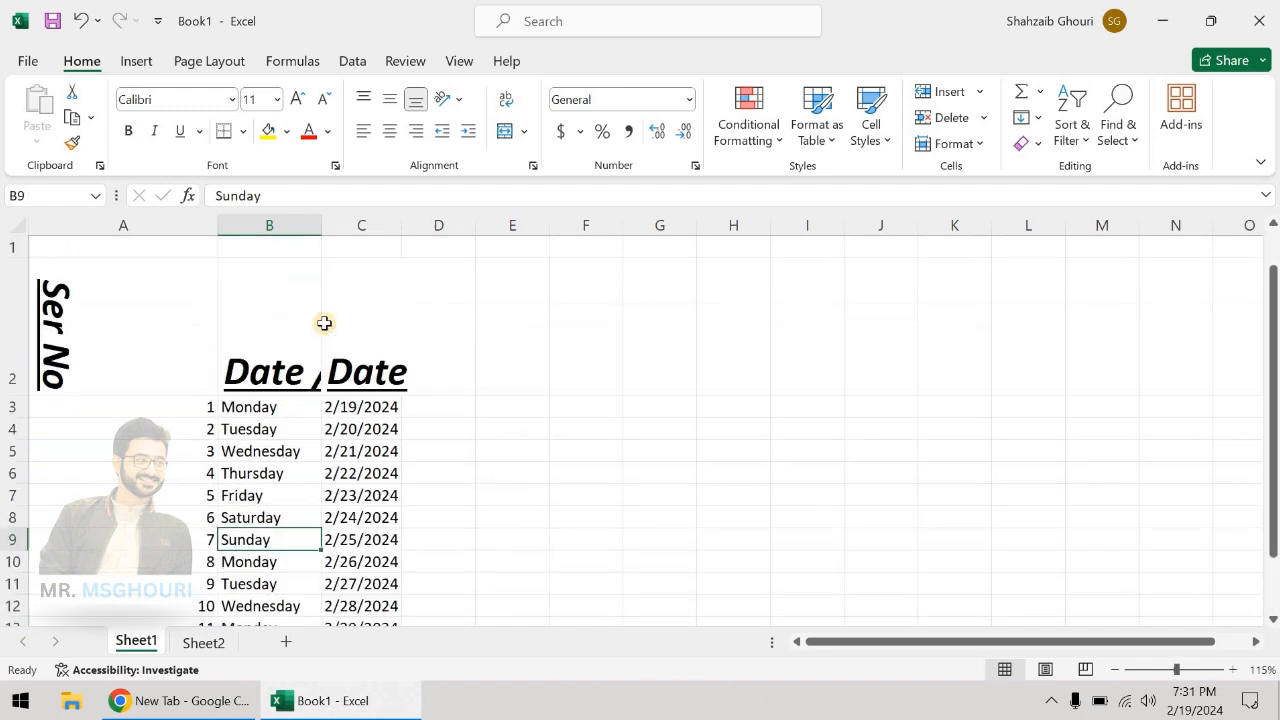
{"action": "left_click", "coordinate": [281, 286]}
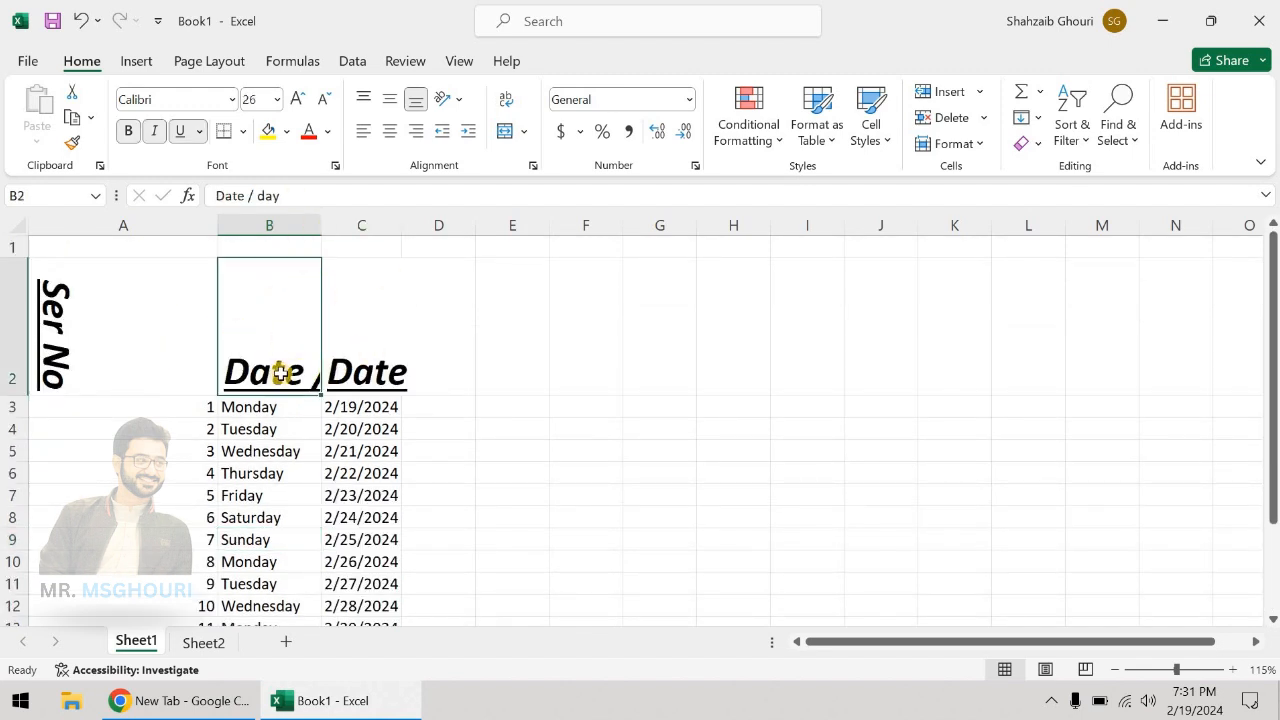
{"action": "left_click", "coordinate": [505, 100]}
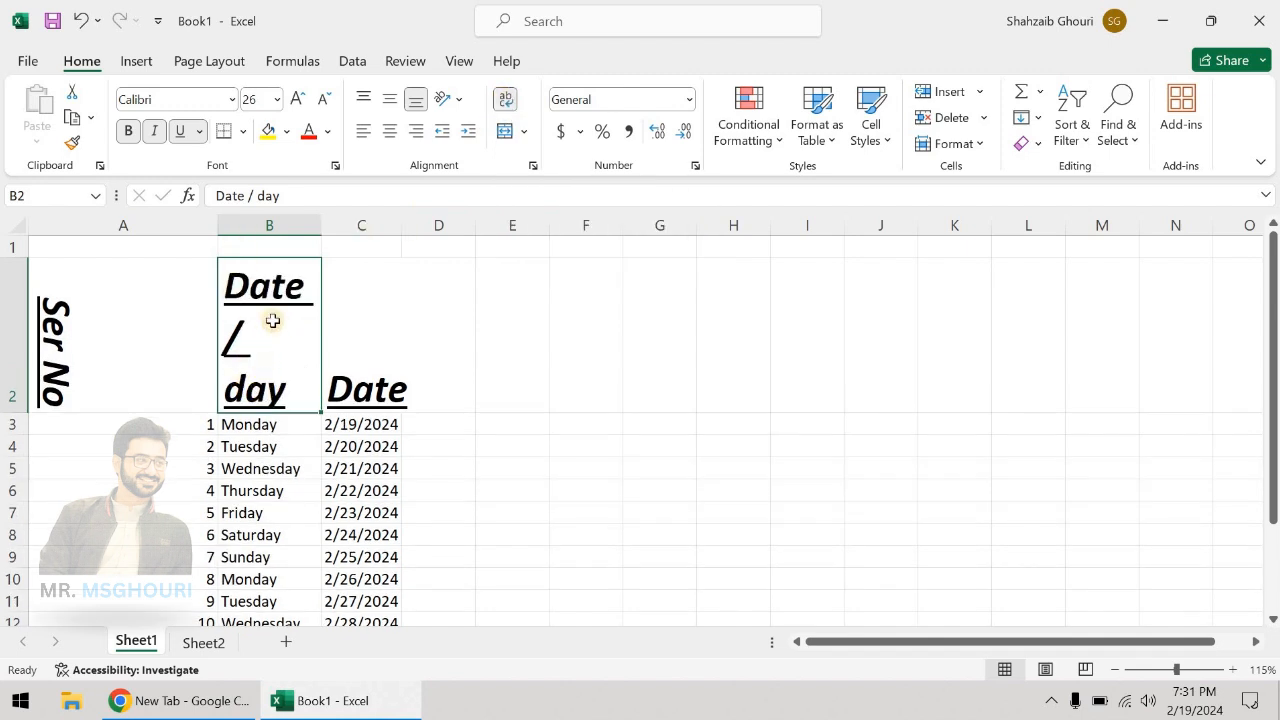
Adjust column B's width so the wrapped Date / day header takes two lines, and autofit column C to the Date header
{"action": "left_click_drag", "start_coordinate": [324, 228], "coordinate": [367, 226]}
{"action": "left_click_drag", "start_coordinate": [456, 222], "coordinate": [342, 225]}
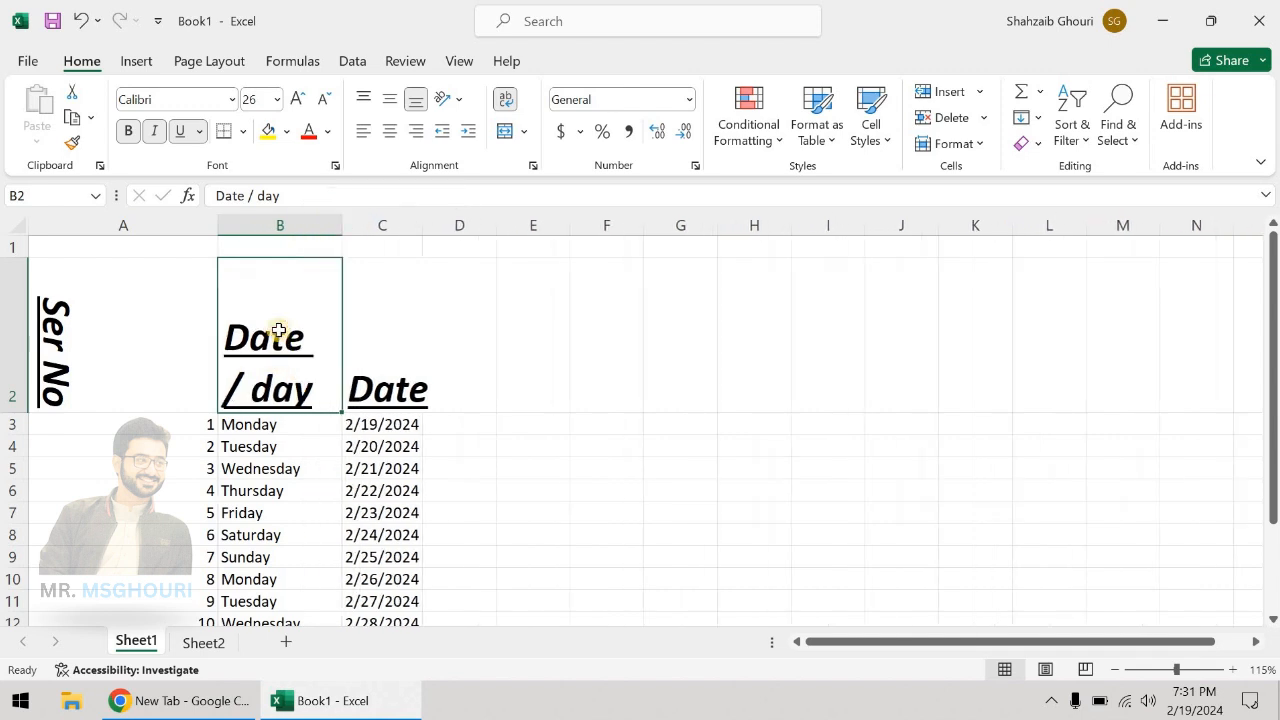
{"action": "left_click", "coordinate": [403, 341]}
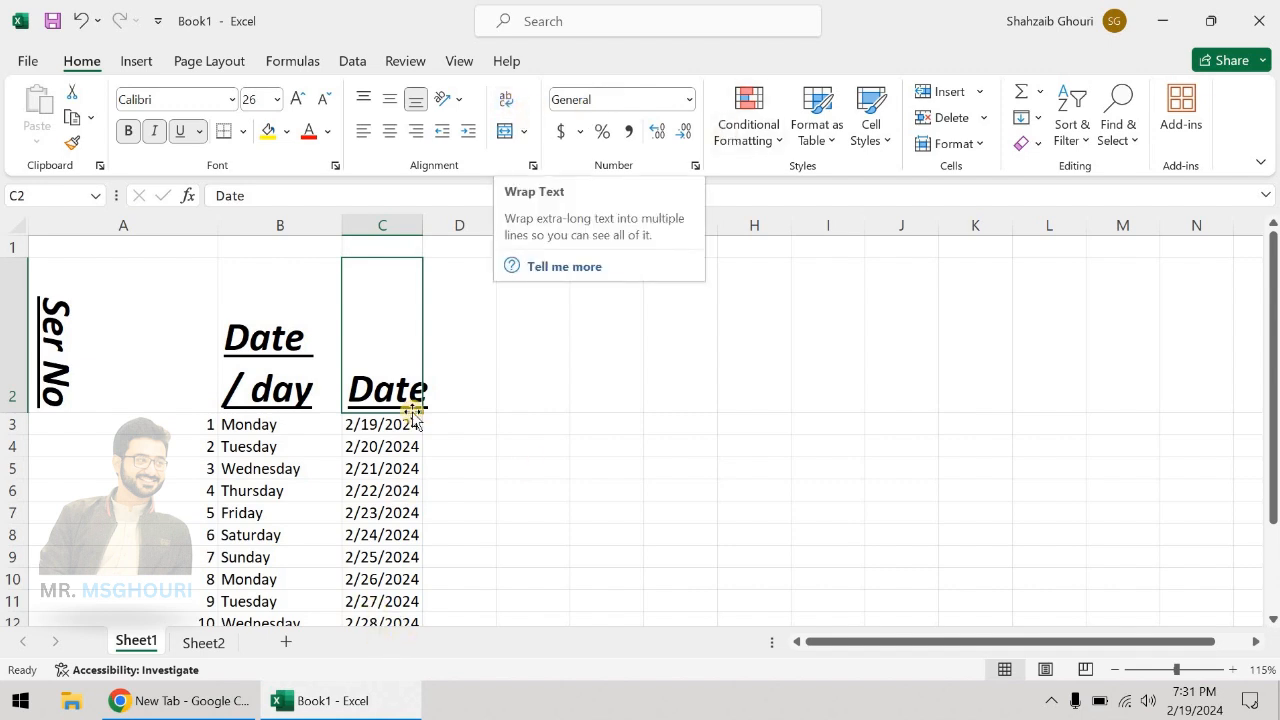
{"action": "double_click", "coordinate": [422, 227]}
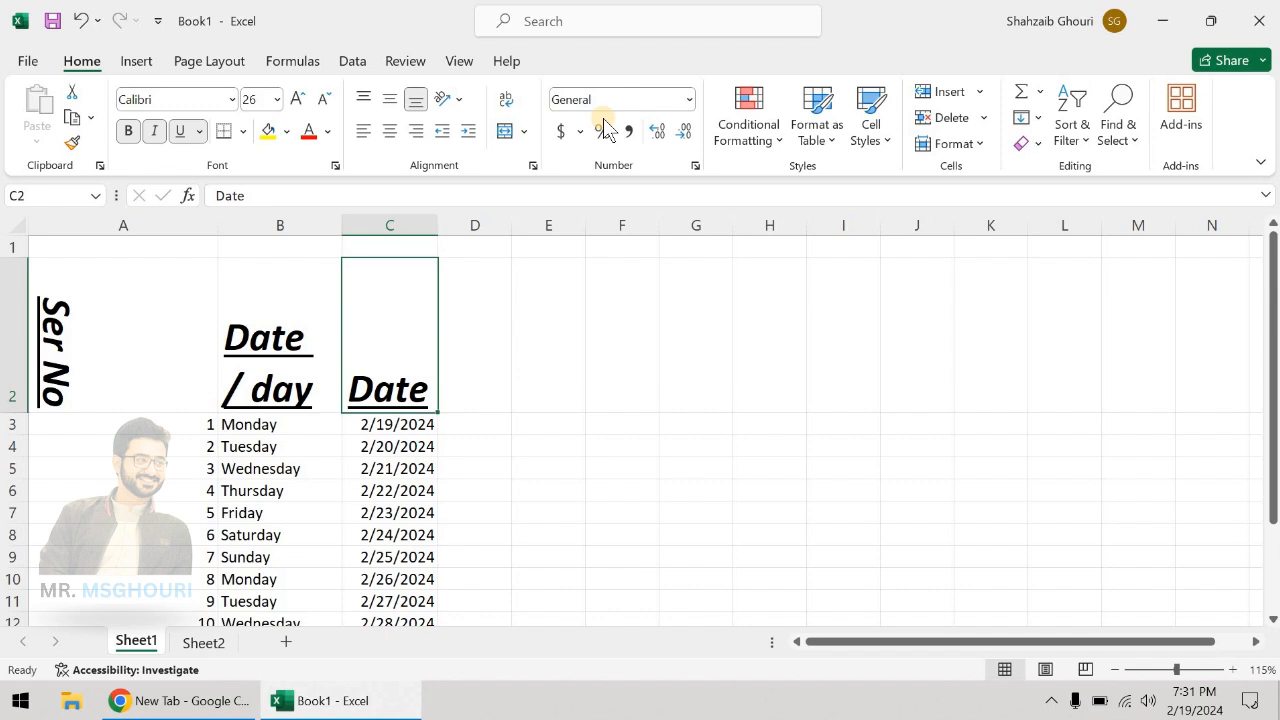
{"action": "scroll", "coordinate": [508, 360], "scroll_direction": "down", "scroll_amount": 2}
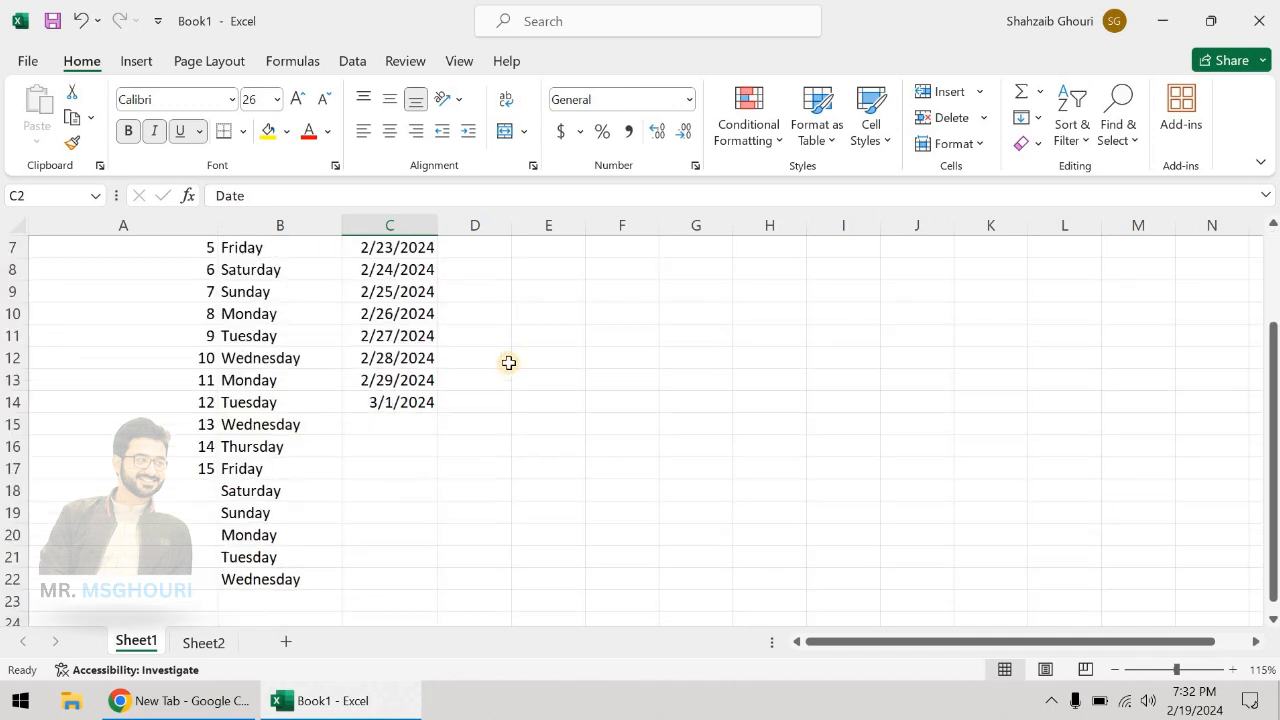
{"action": "scroll", "coordinate": [508, 360], "scroll_direction": "up", "scroll_amount": 2}
{"action": "left_click", "coordinate": [194, 423]}
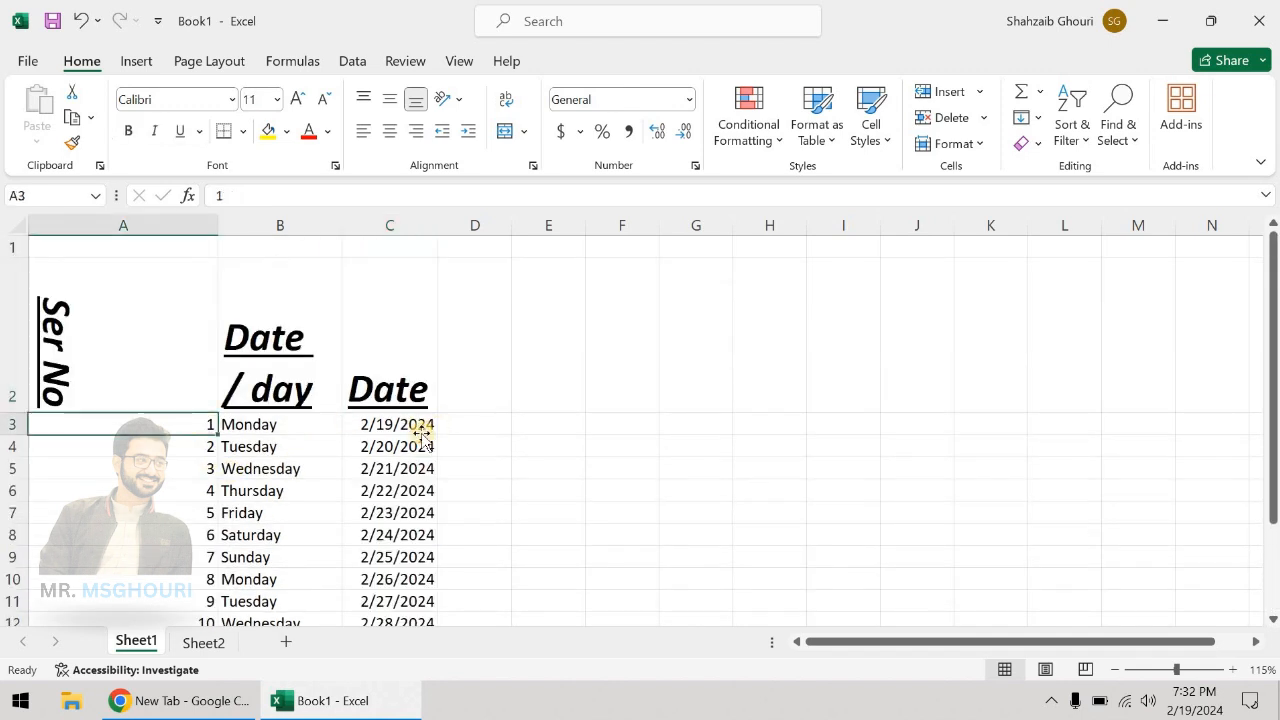
{"action": "left_click", "coordinate": [420, 430]}
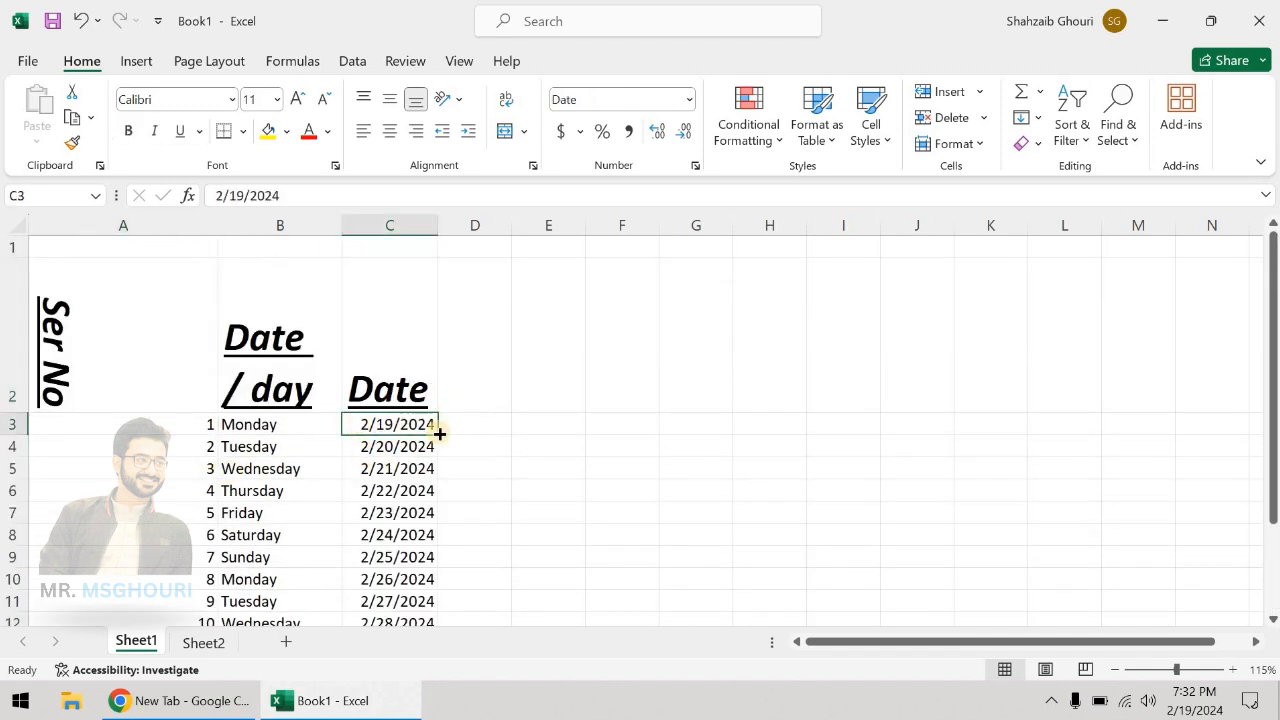
Enter the header Amount in cell D2 and the value 1000 in cell D3
{"action": "left_click", "coordinate": [478, 380]}
{"action": "type", "text": "Rs"}
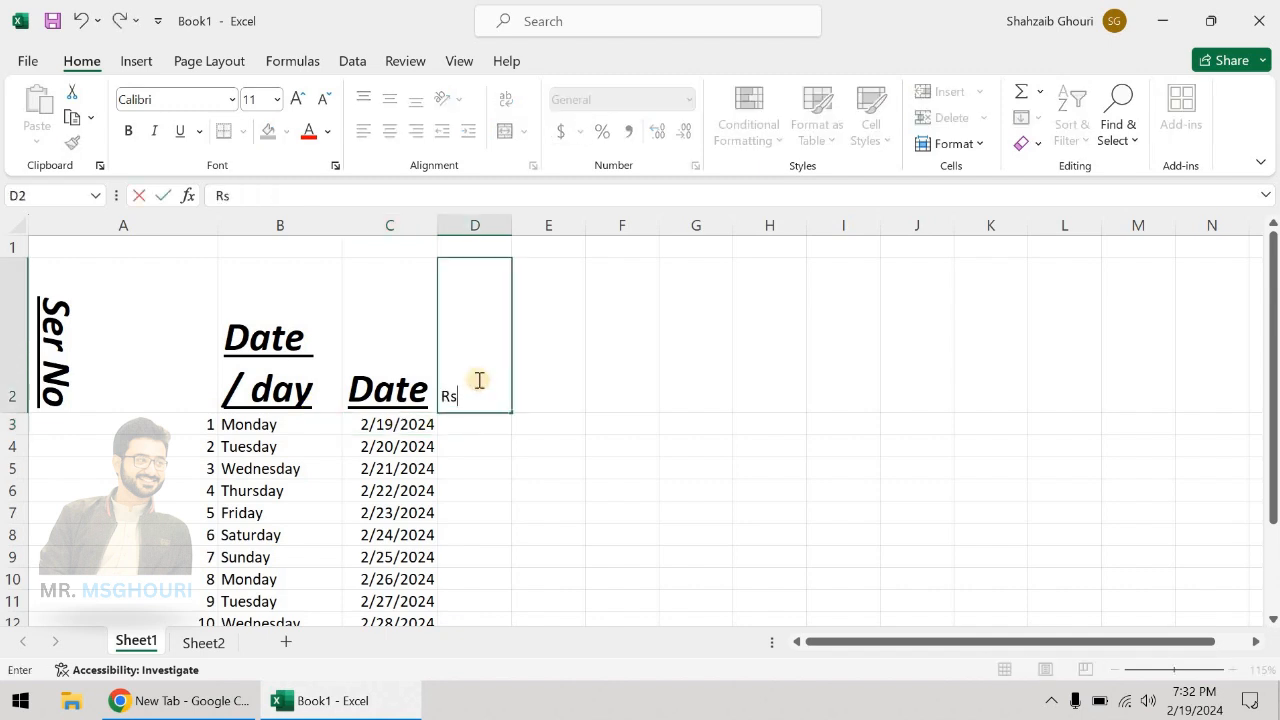
{"action": "type", "text": "ount"}
{"action": "key", "text": "Return"}
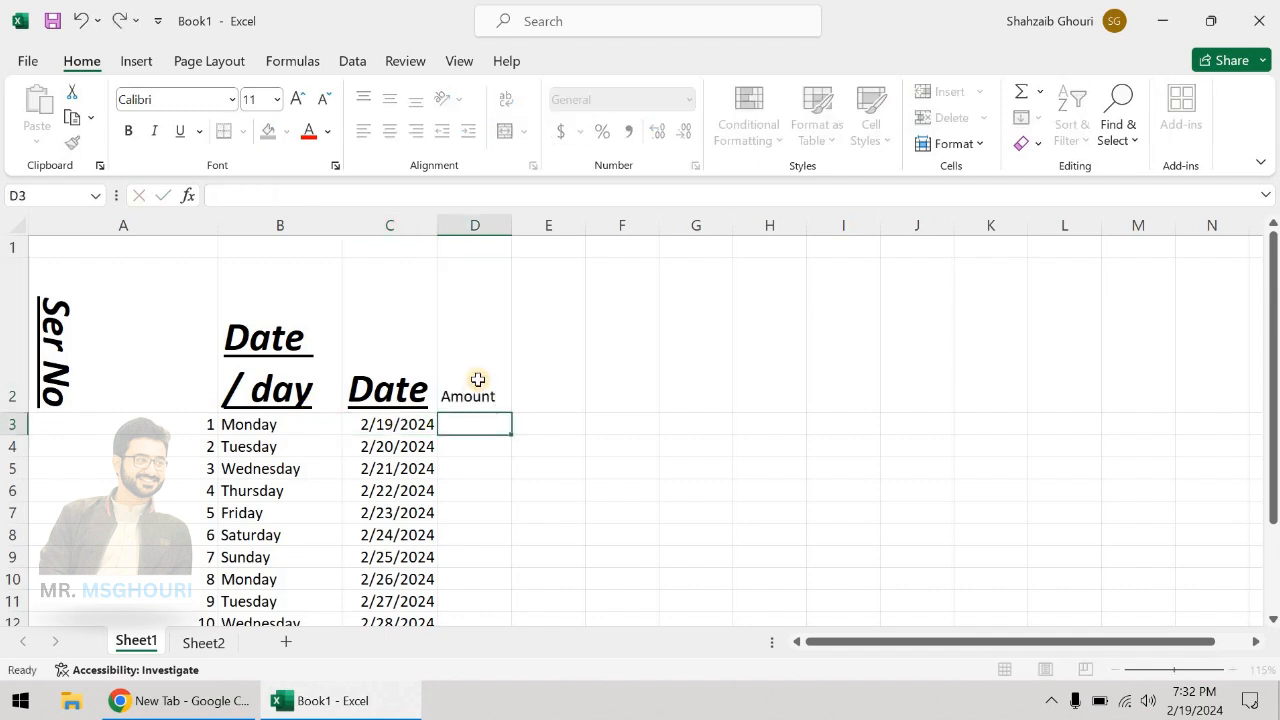
{"action": "type", "text": "1000"}
{"action": "key", "text": "Return"}
{"action": "key", "text": "Up"}
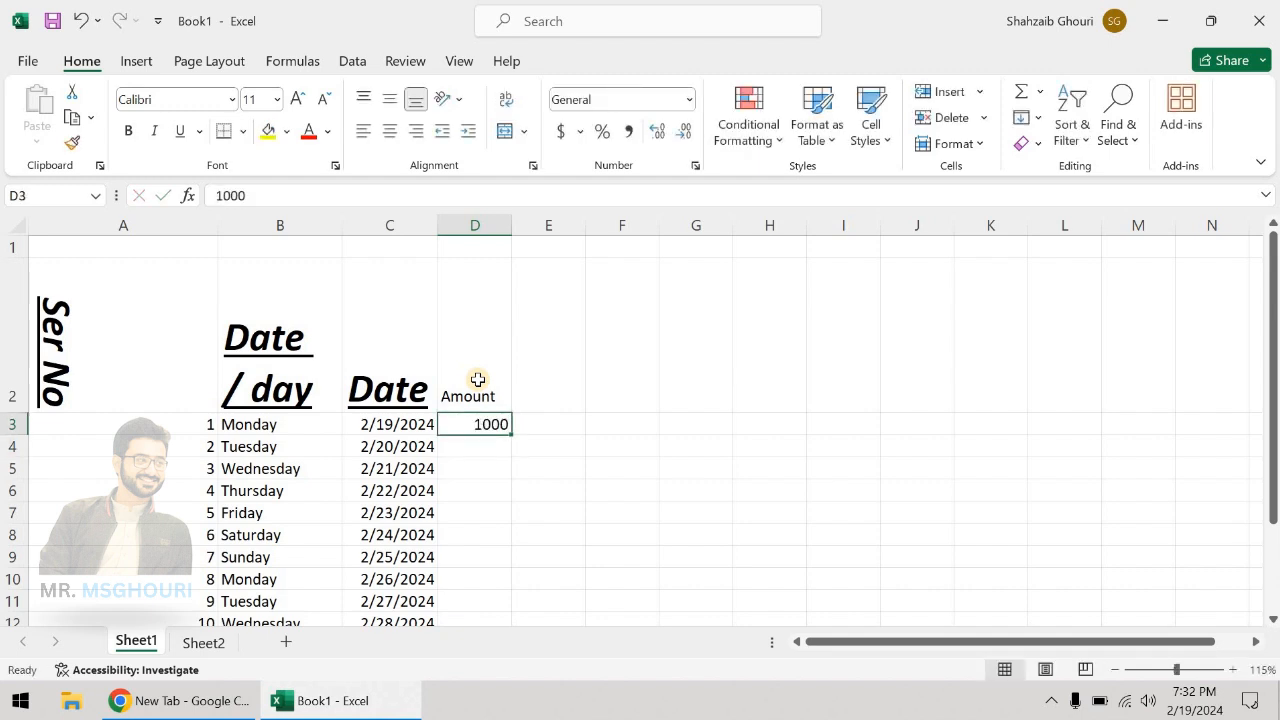
Apply the $ English (United States) accounting, General, Number and Currency formats in turn to the amount in D3, ending with Currency
{"action": "left_click", "coordinate": [580, 132]}
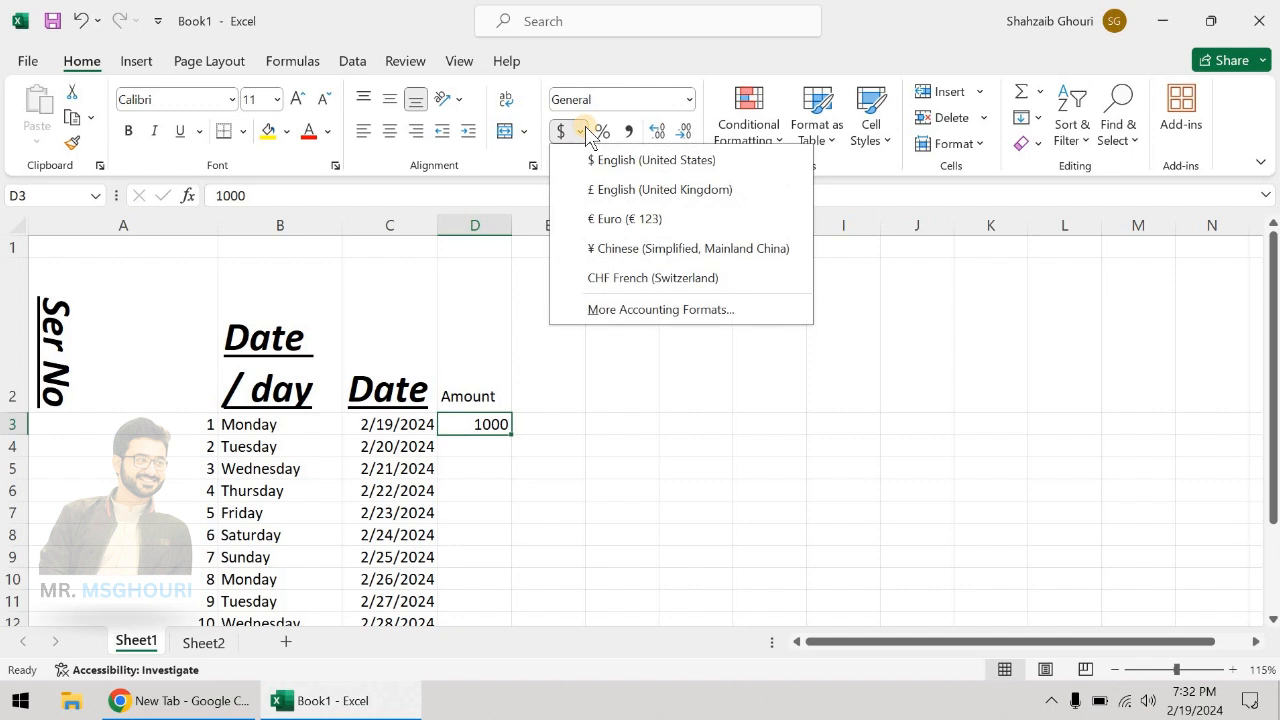
{"action": "left_click", "coordinate": [624, 161]}
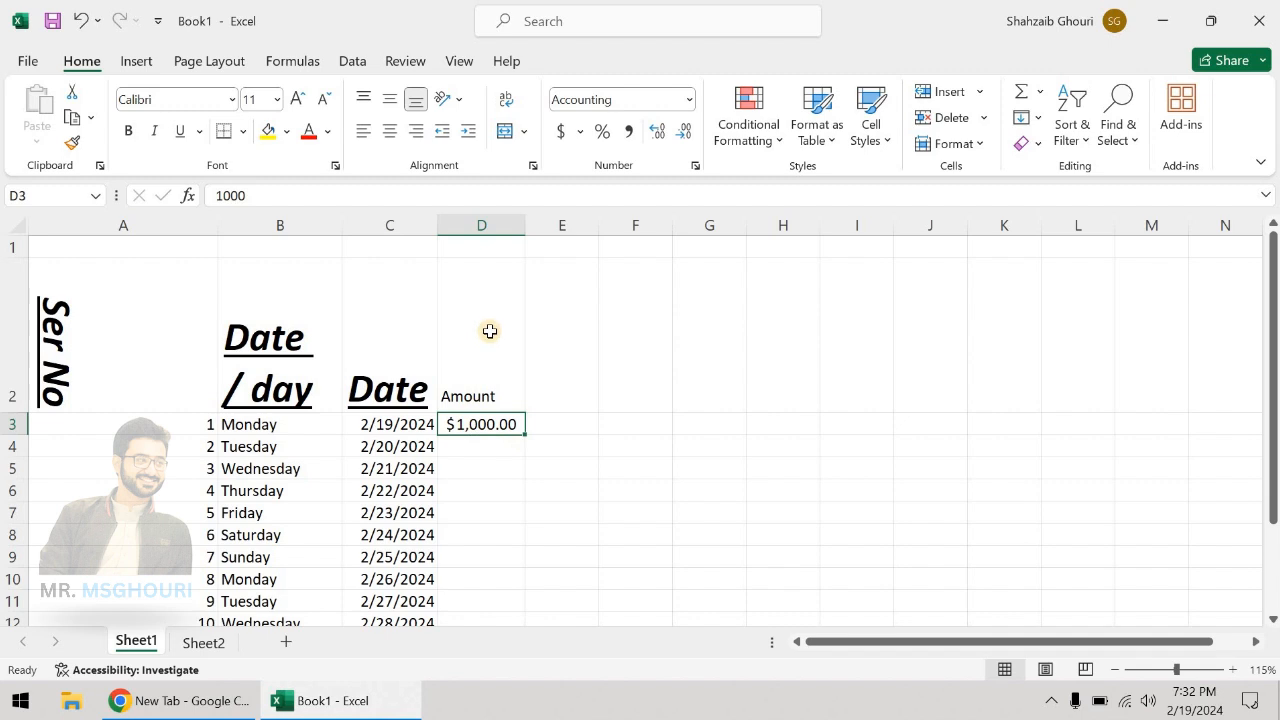
{"action": "left_click", "coordinate": [689, 99]}
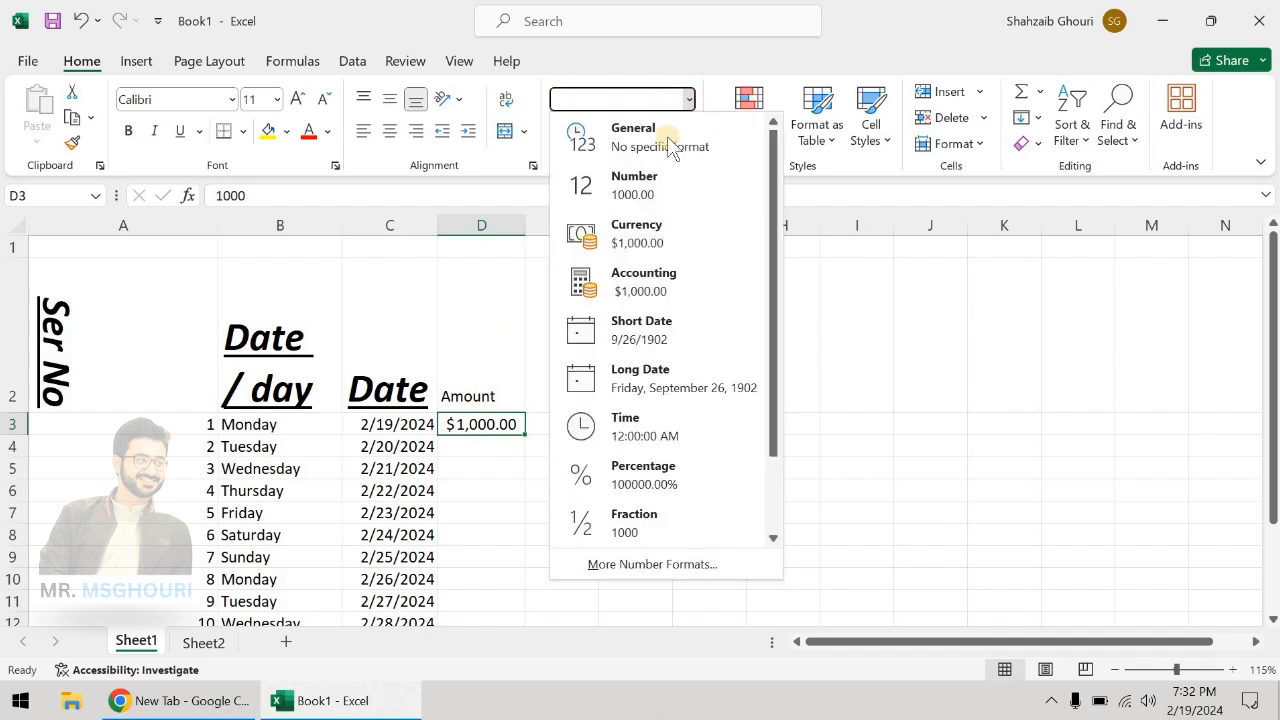
{"action": "left_click", "coordinate": [667, 137]}
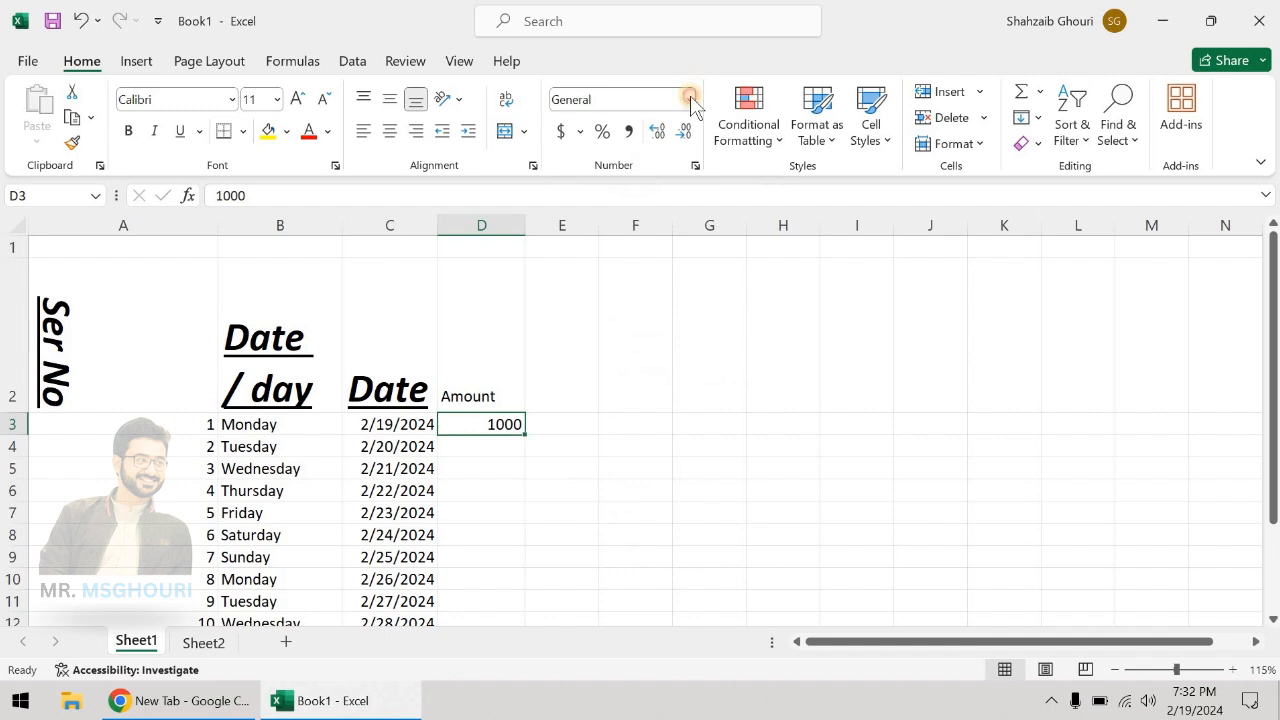
{"action": "left_click", "coordinate": [690, 100]}
{"action": "left_click", "coordinate": [674, 188]}
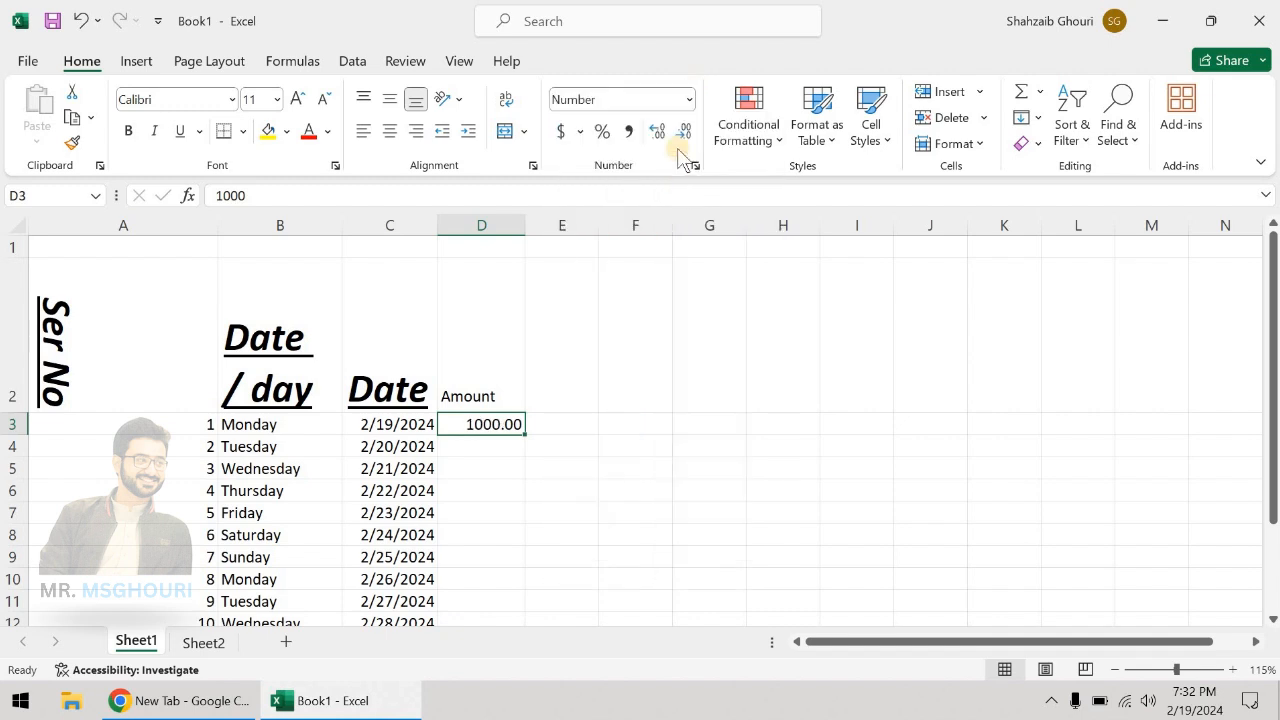
{"action": "left_click", "coordinate": [690, 100]}
{"action": "left_click", "coordinate": [675, 245]}
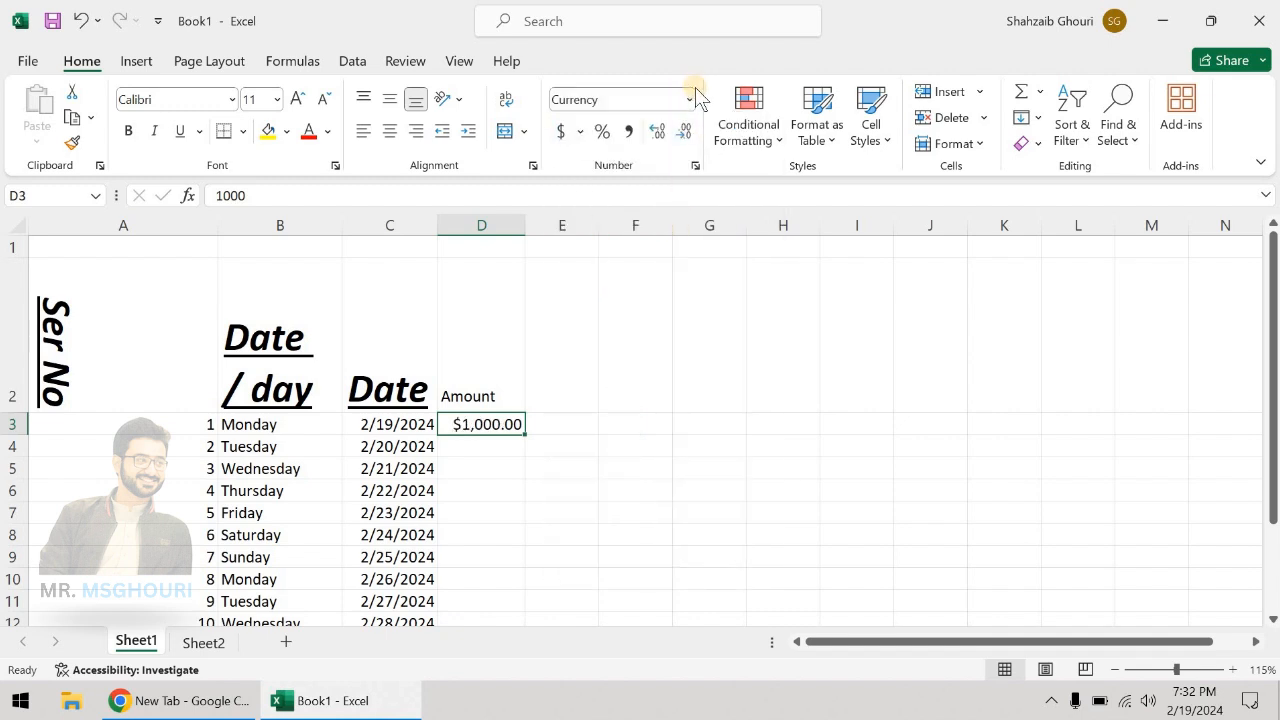
Apply the Long Date format to the date in cell C3, and widen column C to fit the full date
{"action": "left_click", "coordinate": [690, 100]}
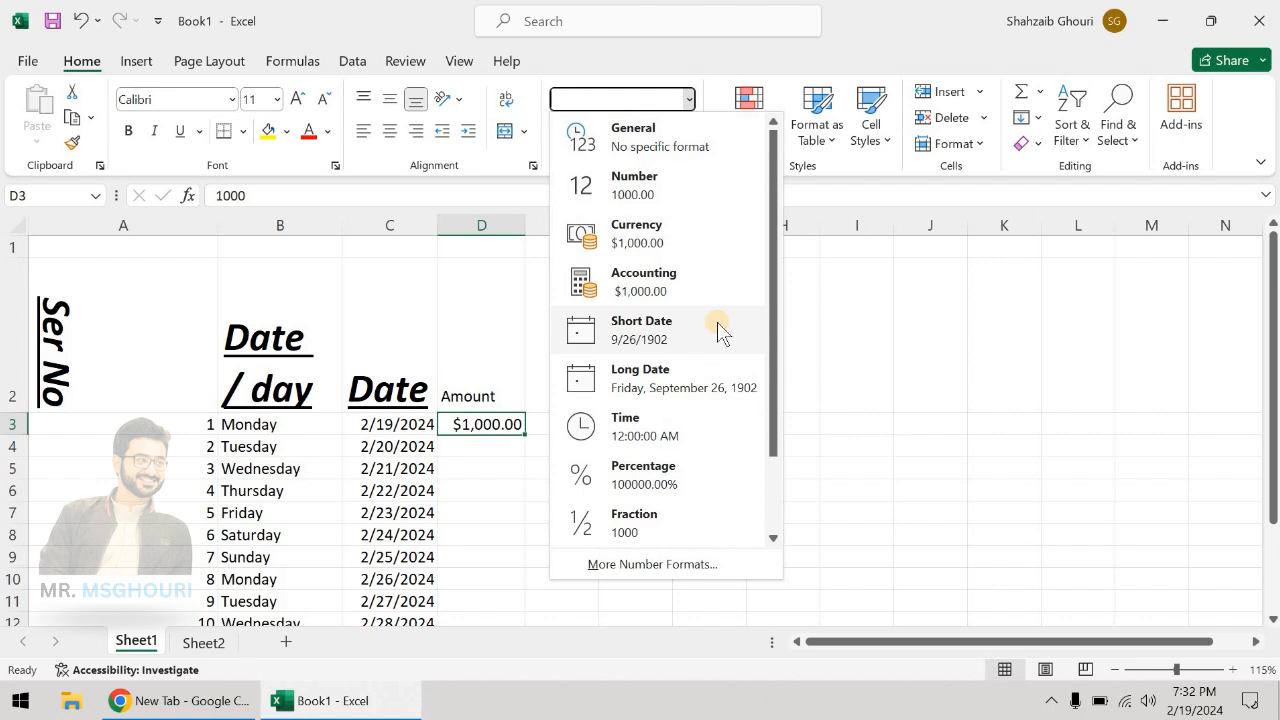
{"action": "left_click", "coordinate": [390, 420]}
{"action": "left_click", "coordinate": [392, 418]}
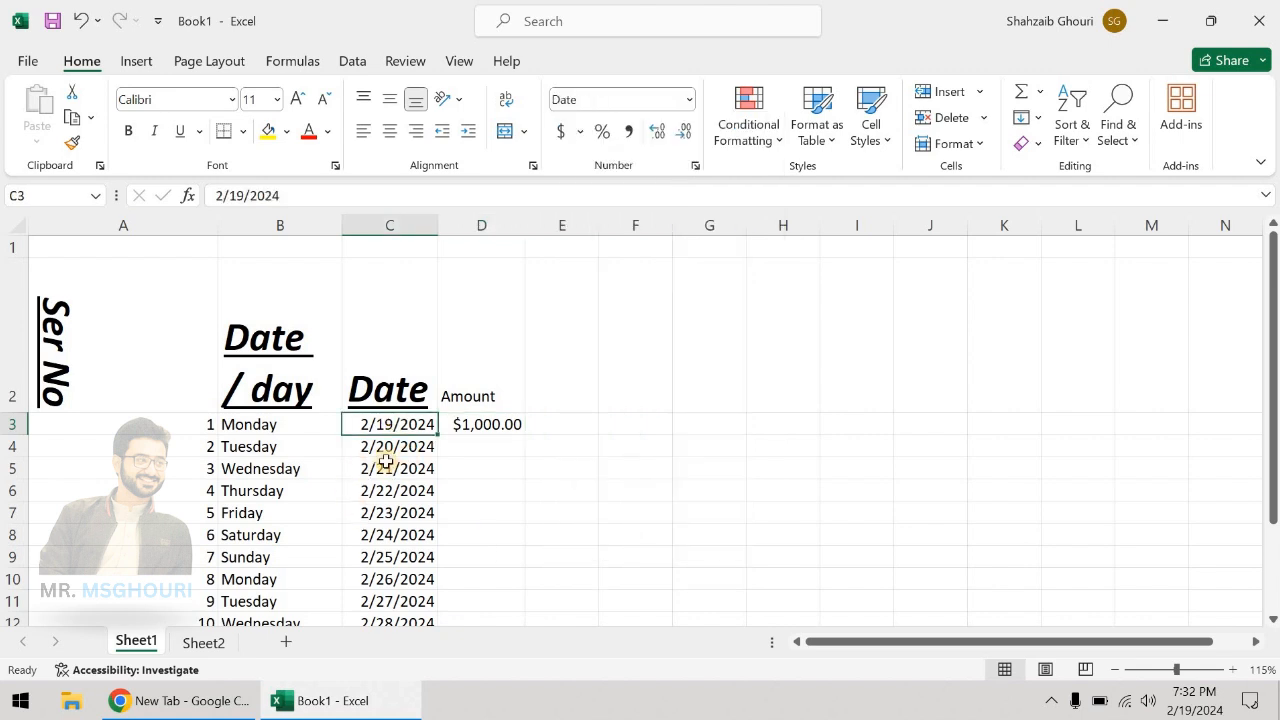
{"action": "left_click", "coordinate": [689, 99]}
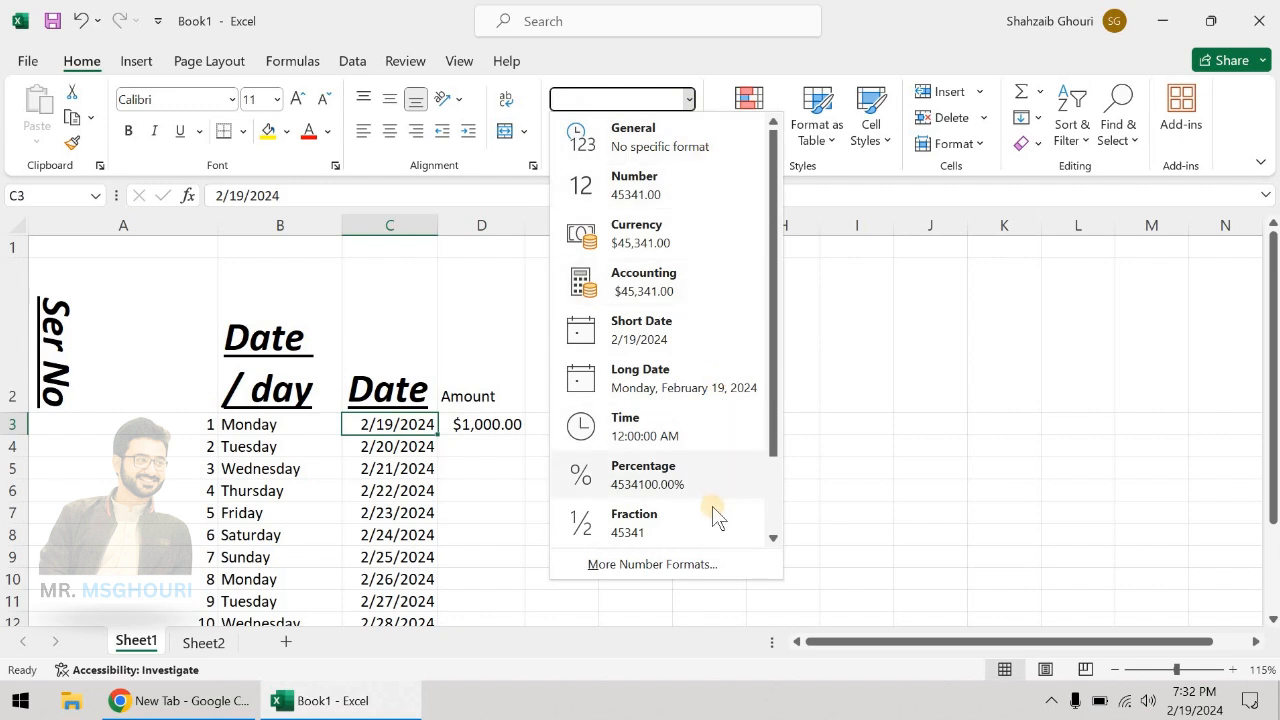
{"action": "left_click", "coordinate": [712, 384]}
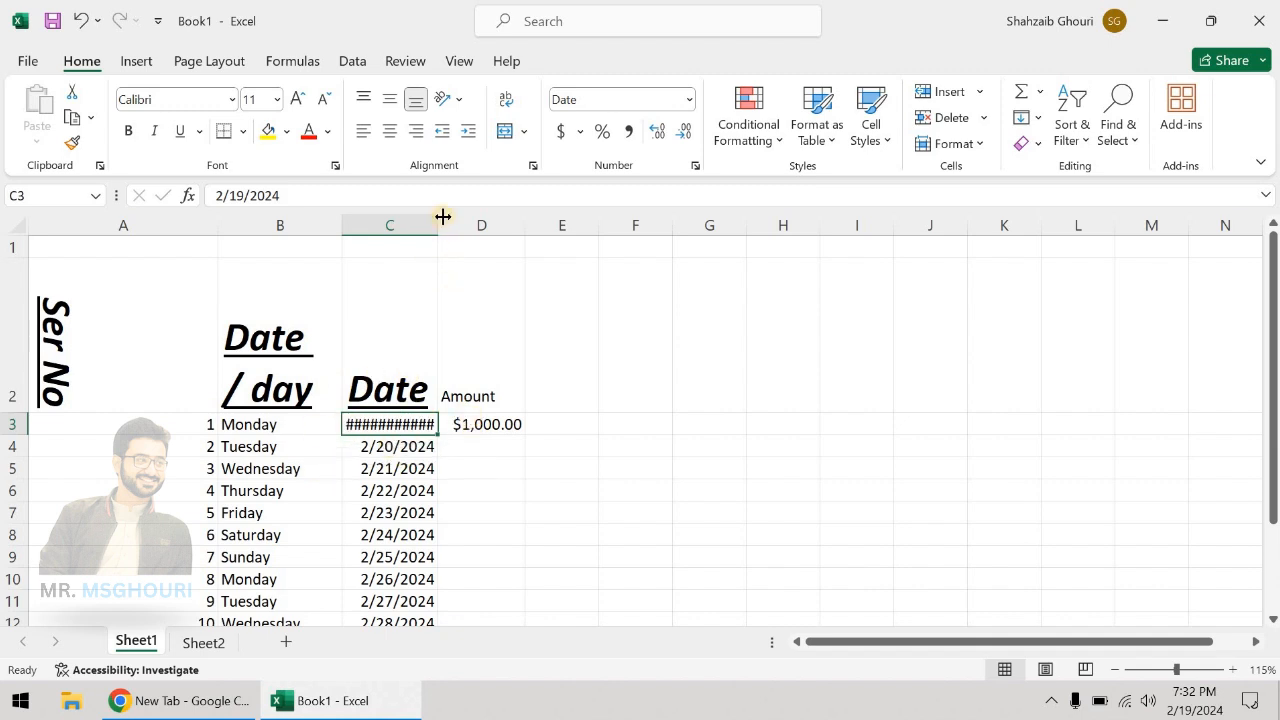
{"action": "left_click_drag", "start_coordinate": [438, 220], "coordinate": [570, 220]}
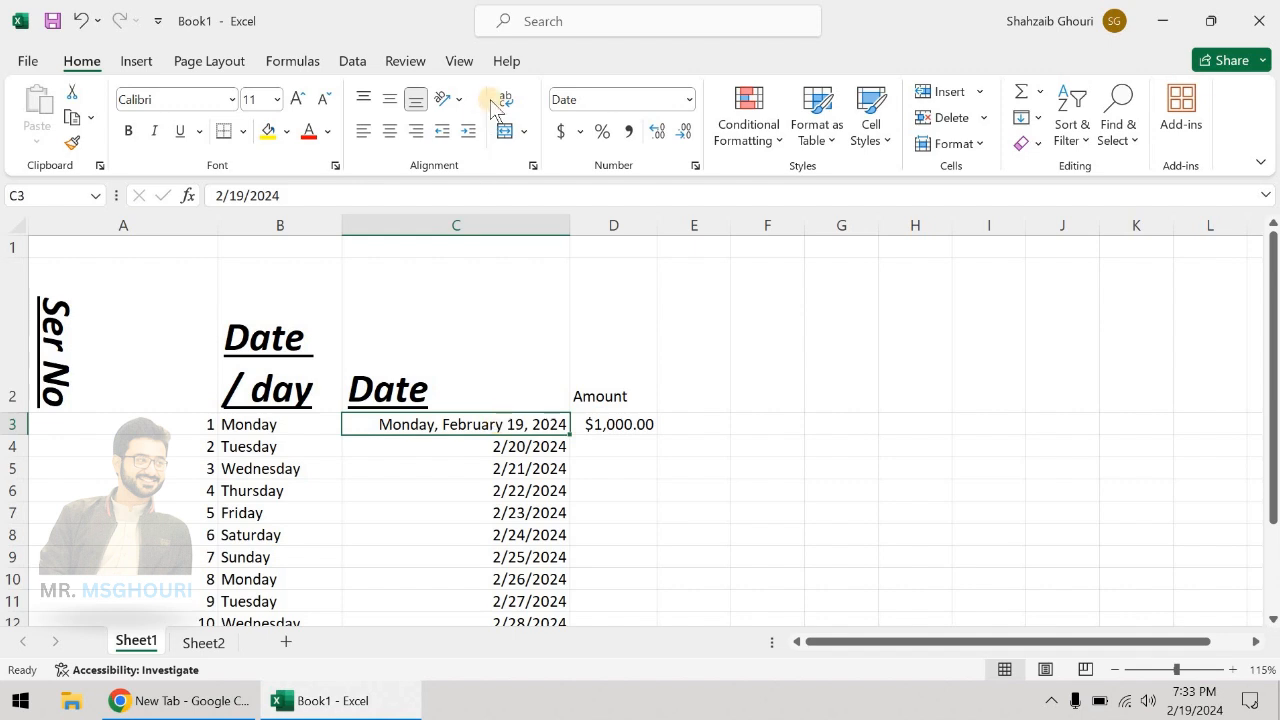
Resize column C and row 3 around the date in C3 with Wrap Text on, and set the cell to Short Date
{"action": "left_click_drag", "start_coordinate": [570, 229], "coordinate": [498, 246]}
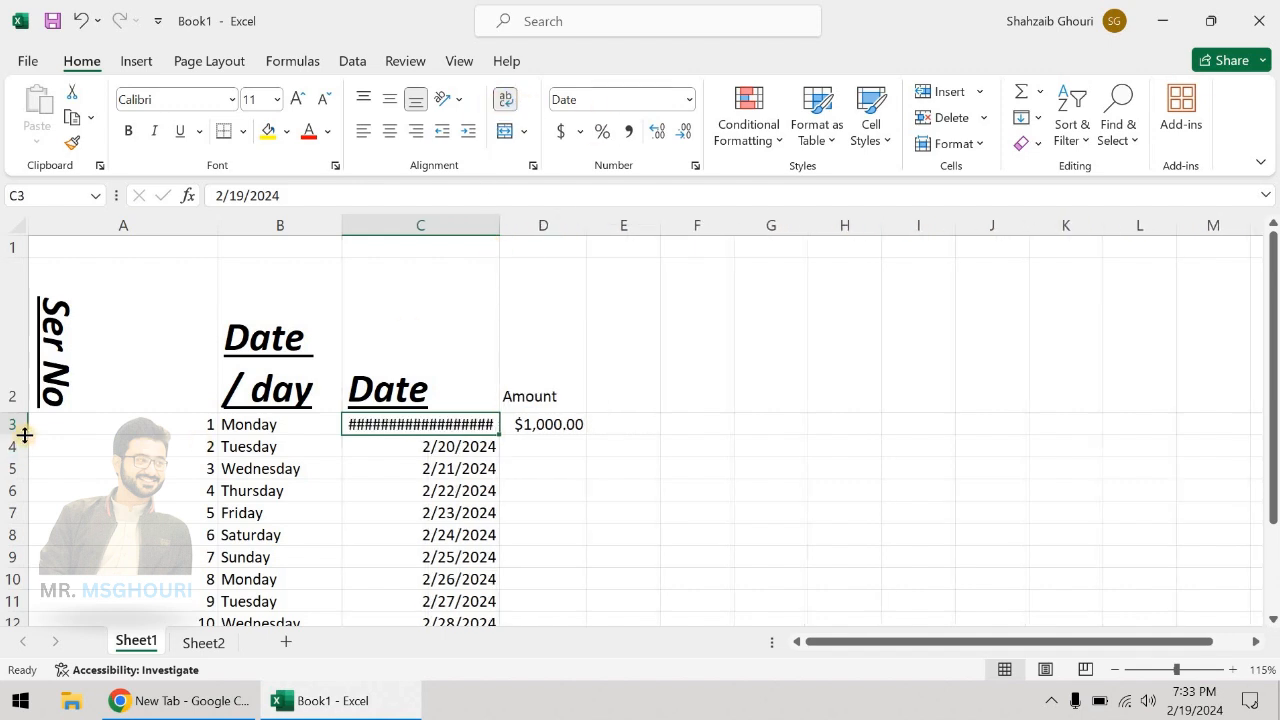
{"action": "left_click_drag", "start_coordinate": [22, 435], "coordinate": [180, 426]}
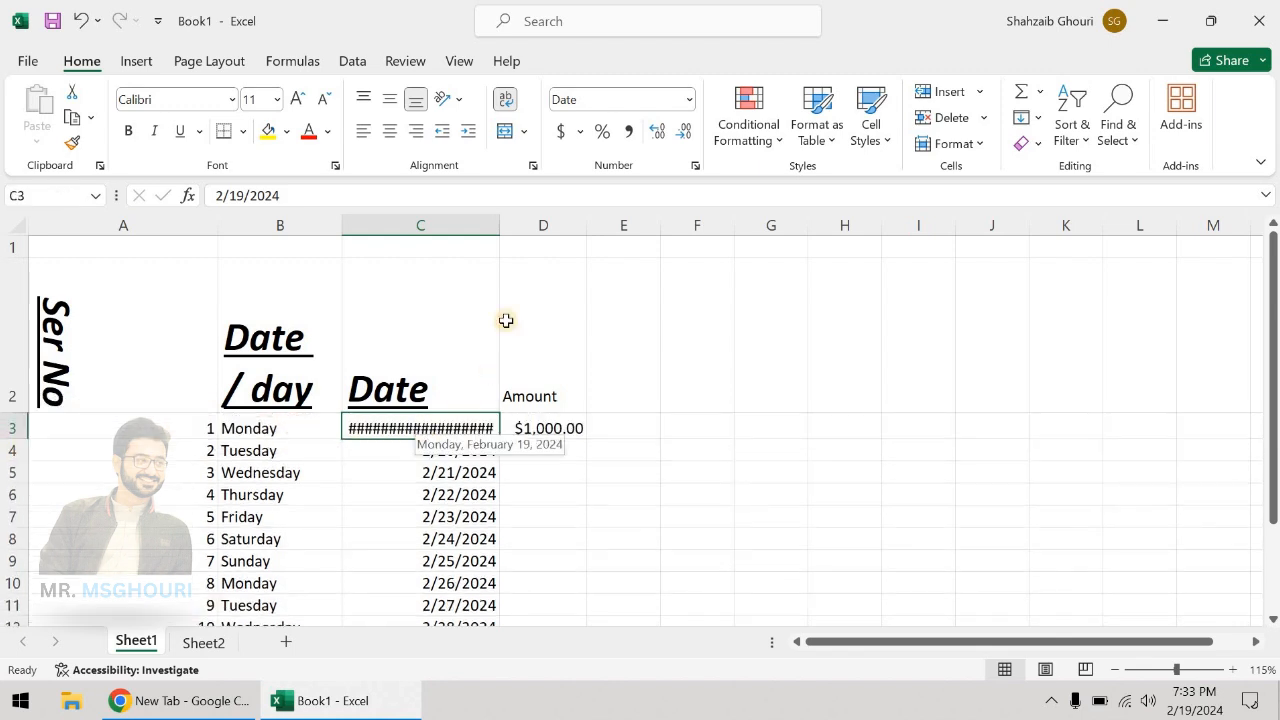
{"action": "left_click_drag", "start_coordinate": [529, 227], "coordinate": [540, 226]}
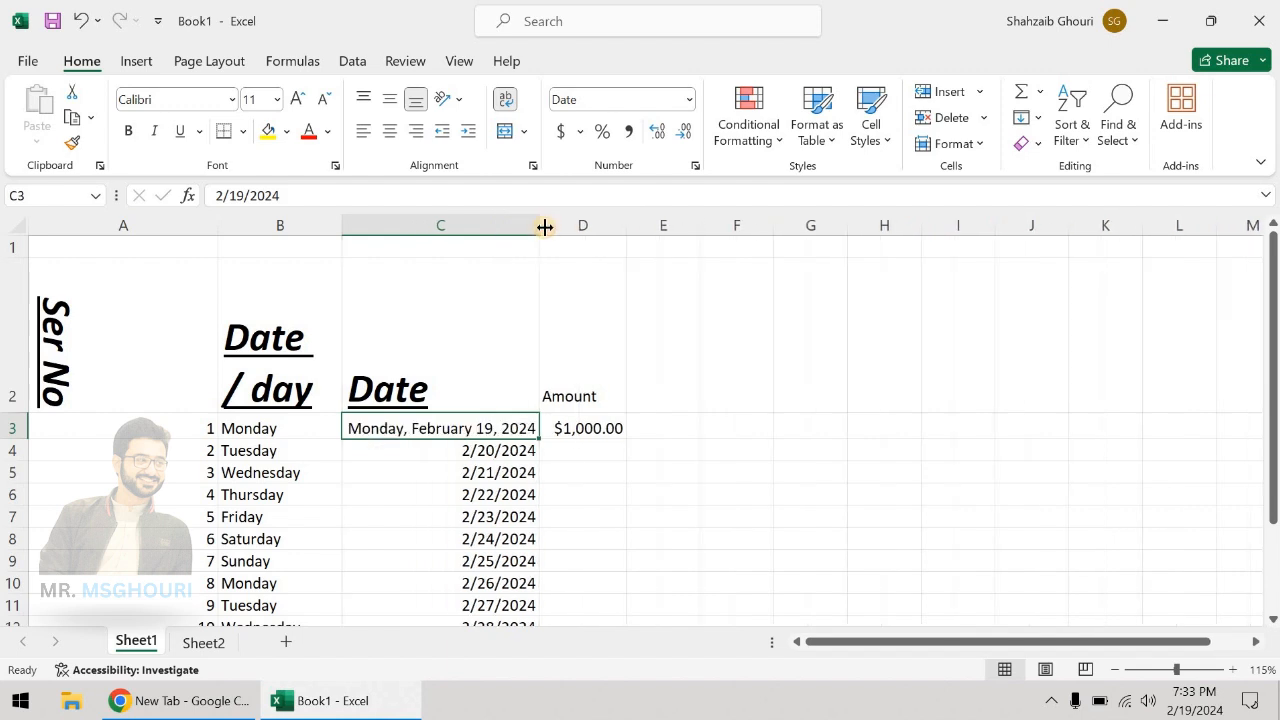
{"action": "left_click", "coordinate": [689, 100]}
{"action": "left_click", "coordinate": [678, 323]}
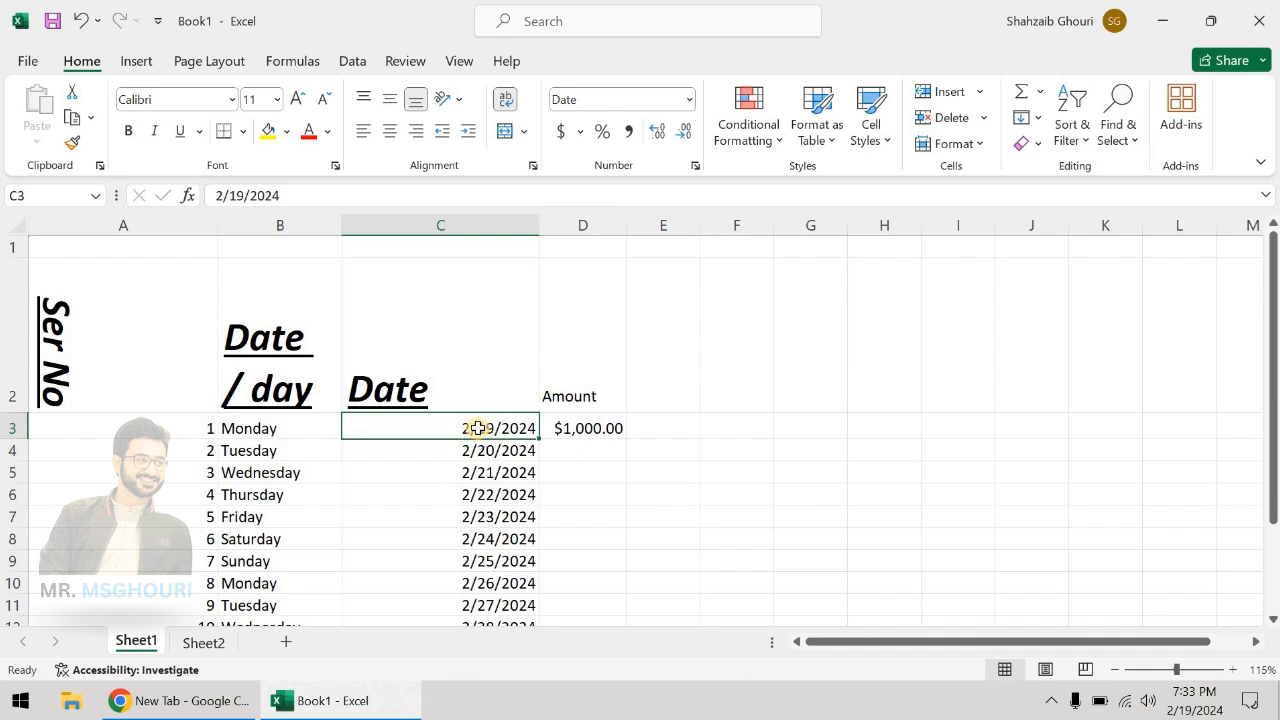
Enter the header Discount in cell E2 and the value 10 in cell E3
{"action": "left_click", "coordinate": [636, 424]}
{"action": "left_click", "coordinate": [653, 395]}
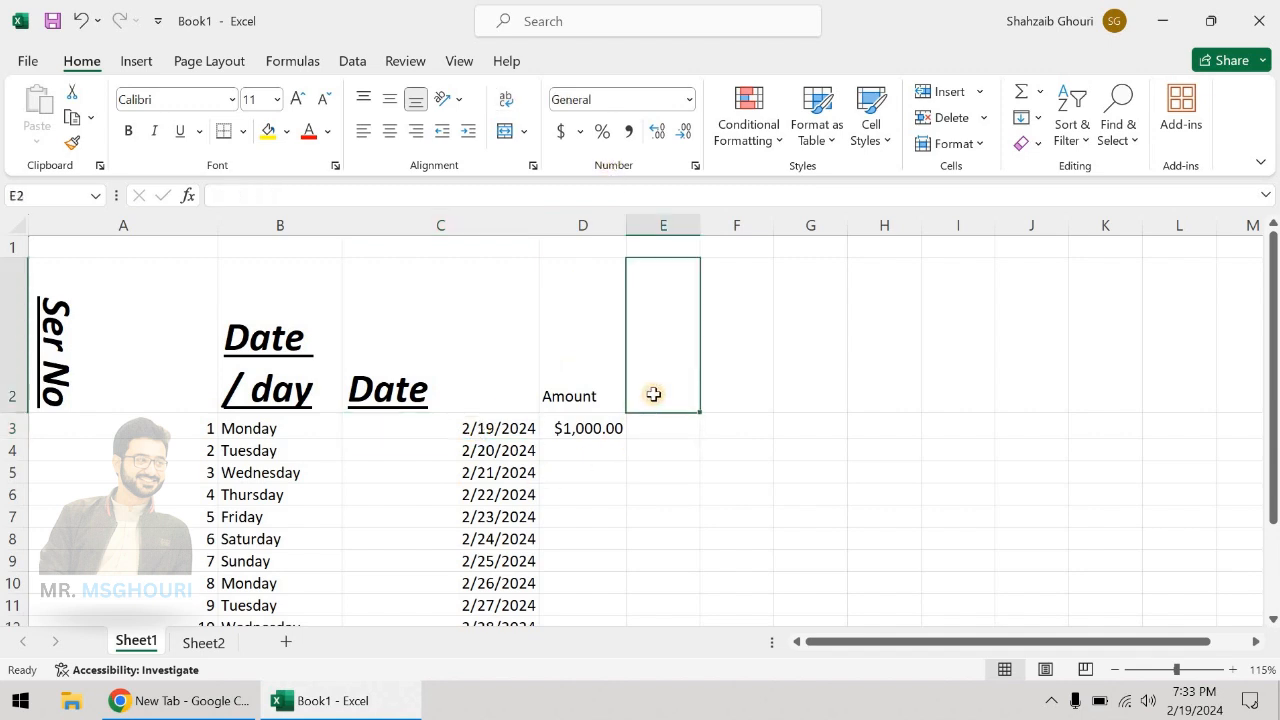
{"action": "type", "text": "Discount"}
{"action": "key", "text": "Return"}
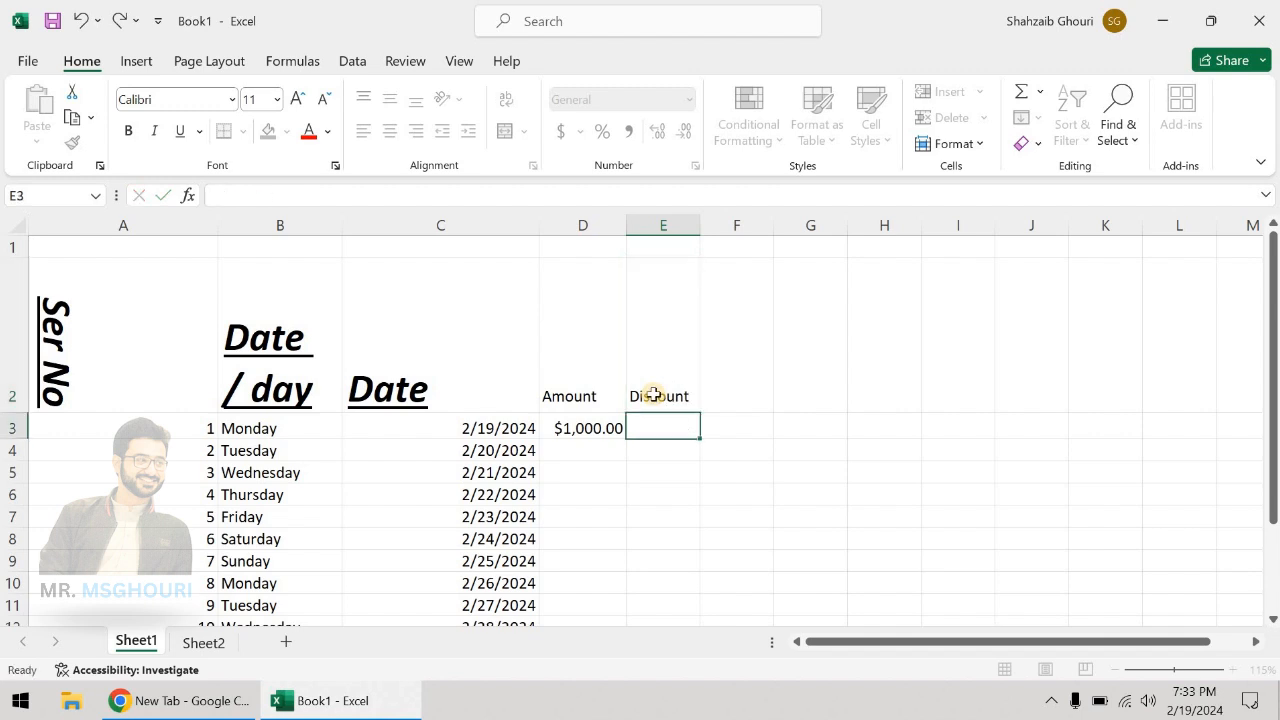
{"action": "type", "text": "10"}
{"action": "key", "text": "Return"}
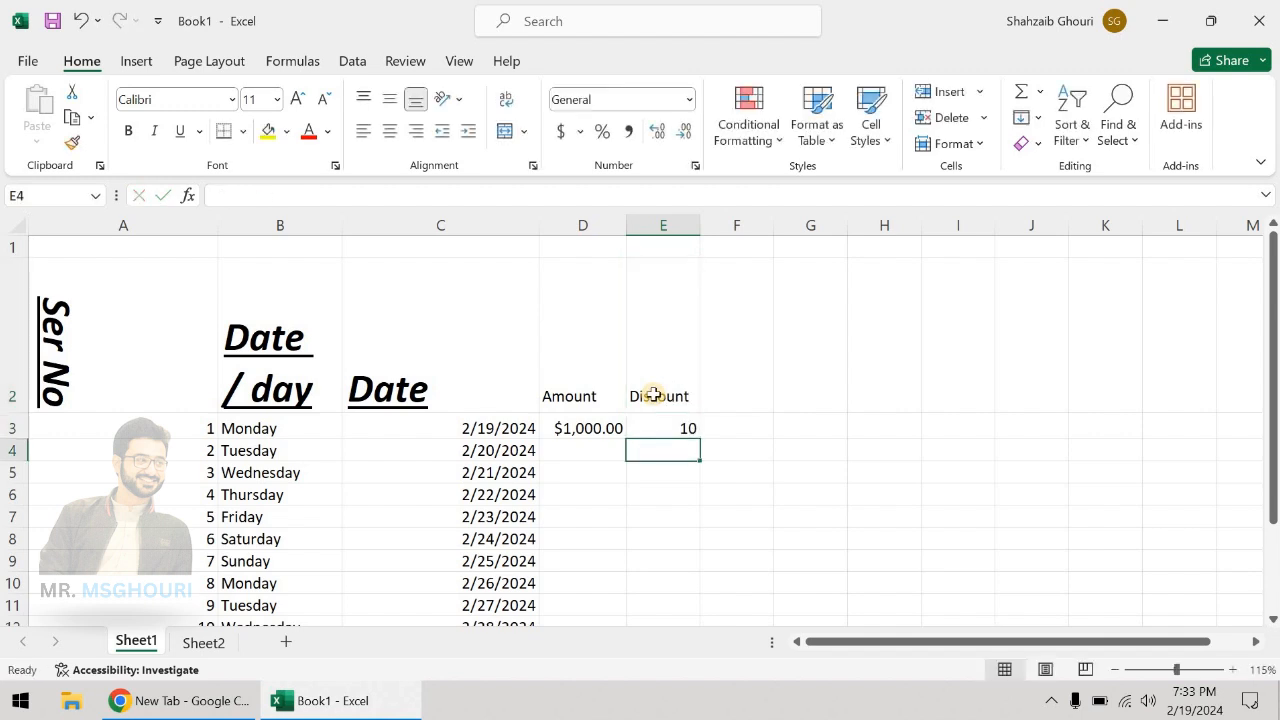
Format cell E3 as a percentage and re-enter the discount as 10%
{"action": "key", "text": "Up"}
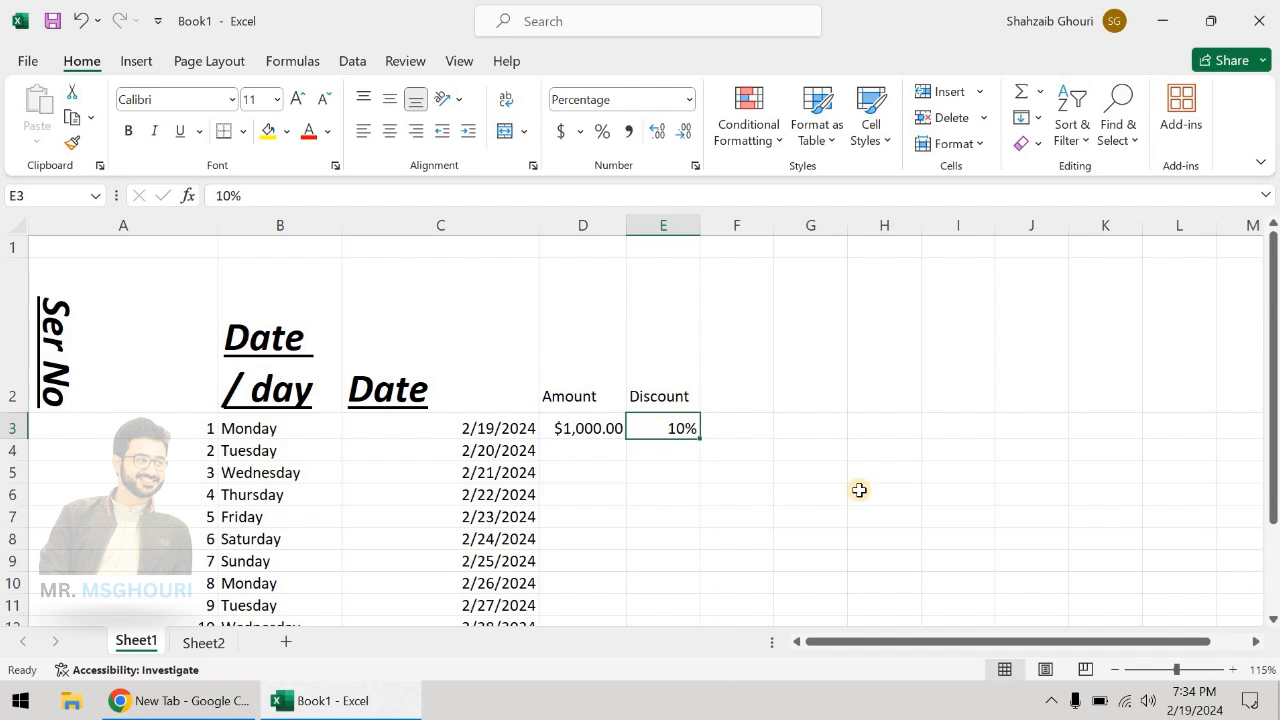
{"action": "type", "text": "10"}
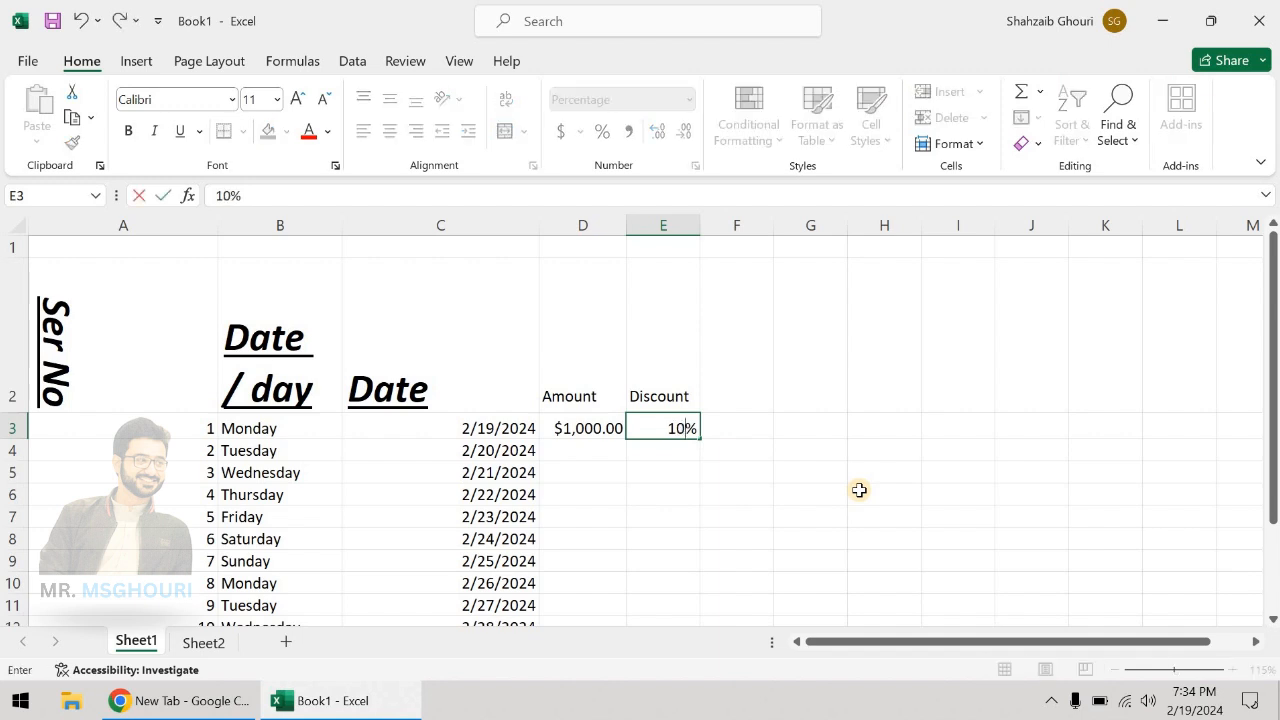
{"action": "key", "text": "Return"}
{"action": "key", "text": "Up"}
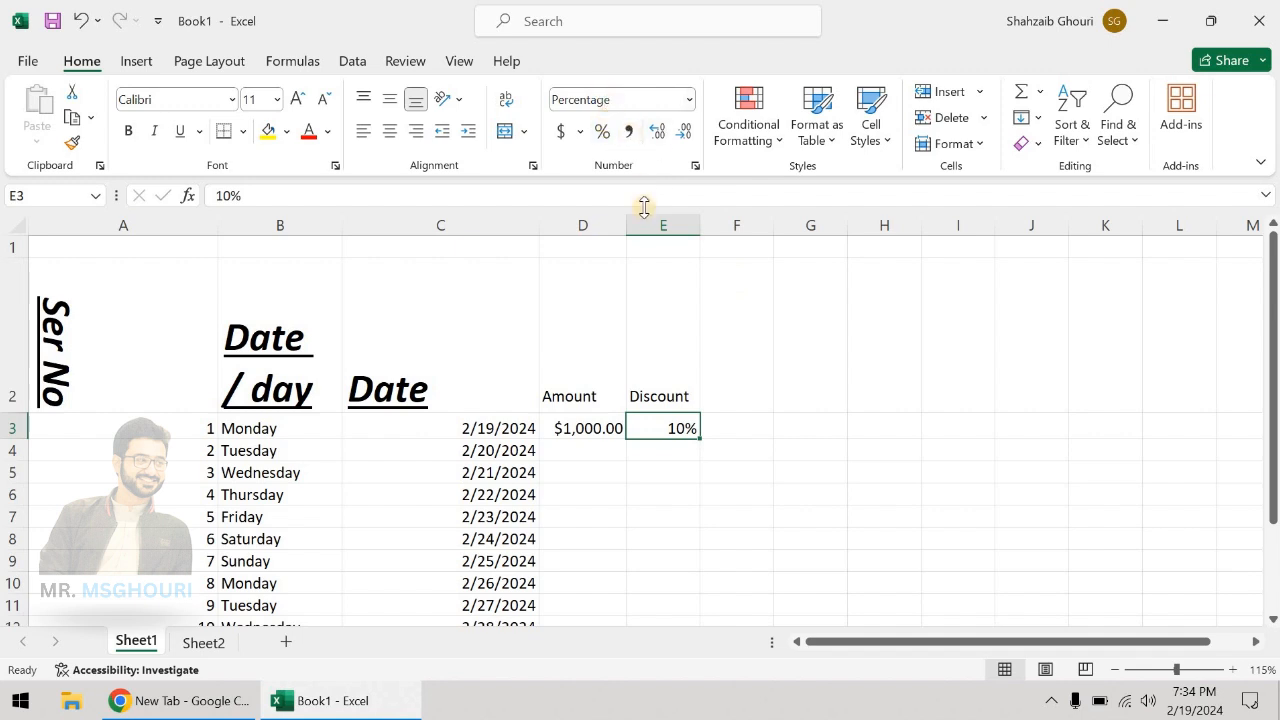
Apply comma style and then percent style to the discount in E3, and add and remove two decimal places
{"action": "left_click", "coordinate": [630, 132]}
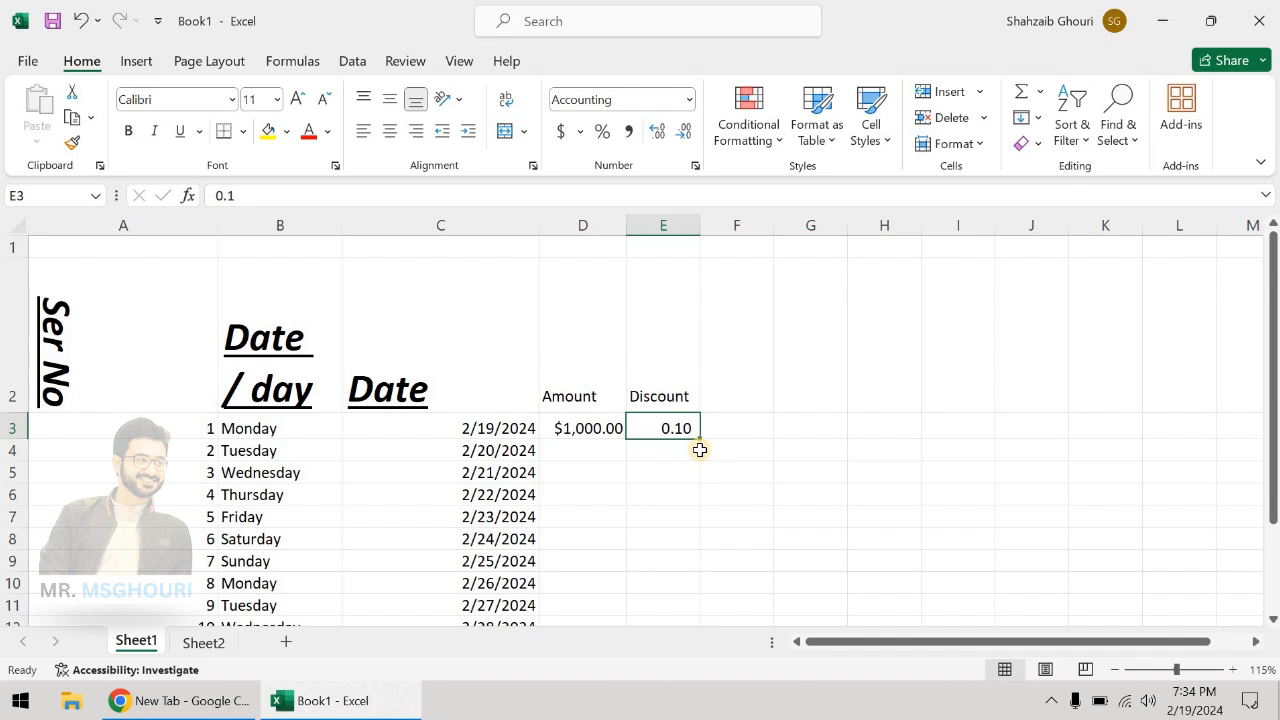
{"action": "left_click", "coordinate": [603, 133]}
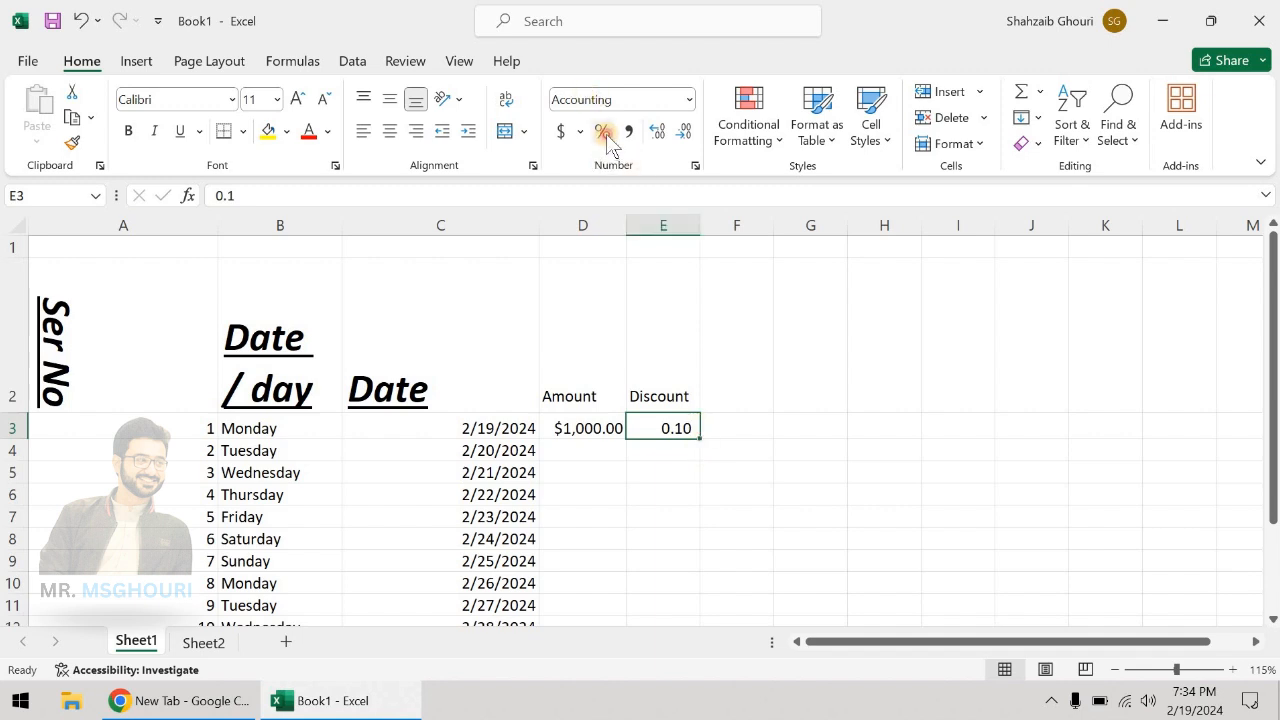
{"action": "left_click", "coordinate": [685, 132]}
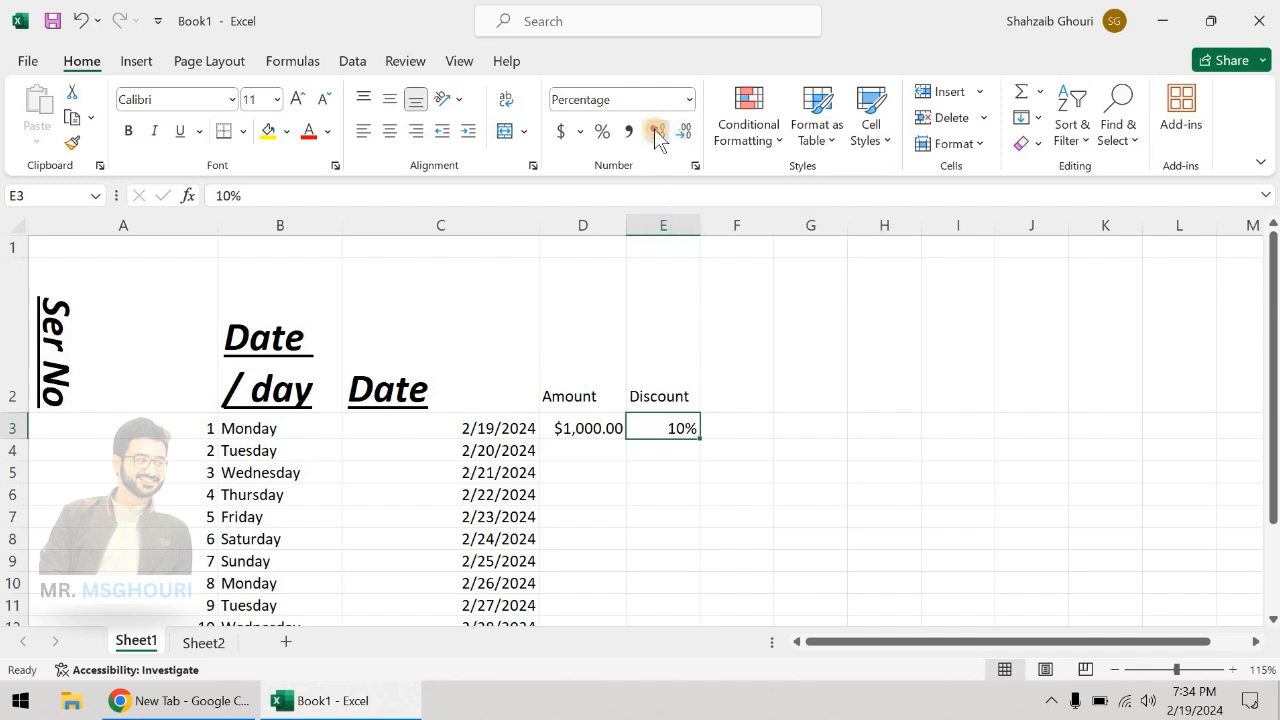
{"action": "left_click", "coordinate": [657, 132]}
{"action": "left_click", "coordinate": [657, 132]}
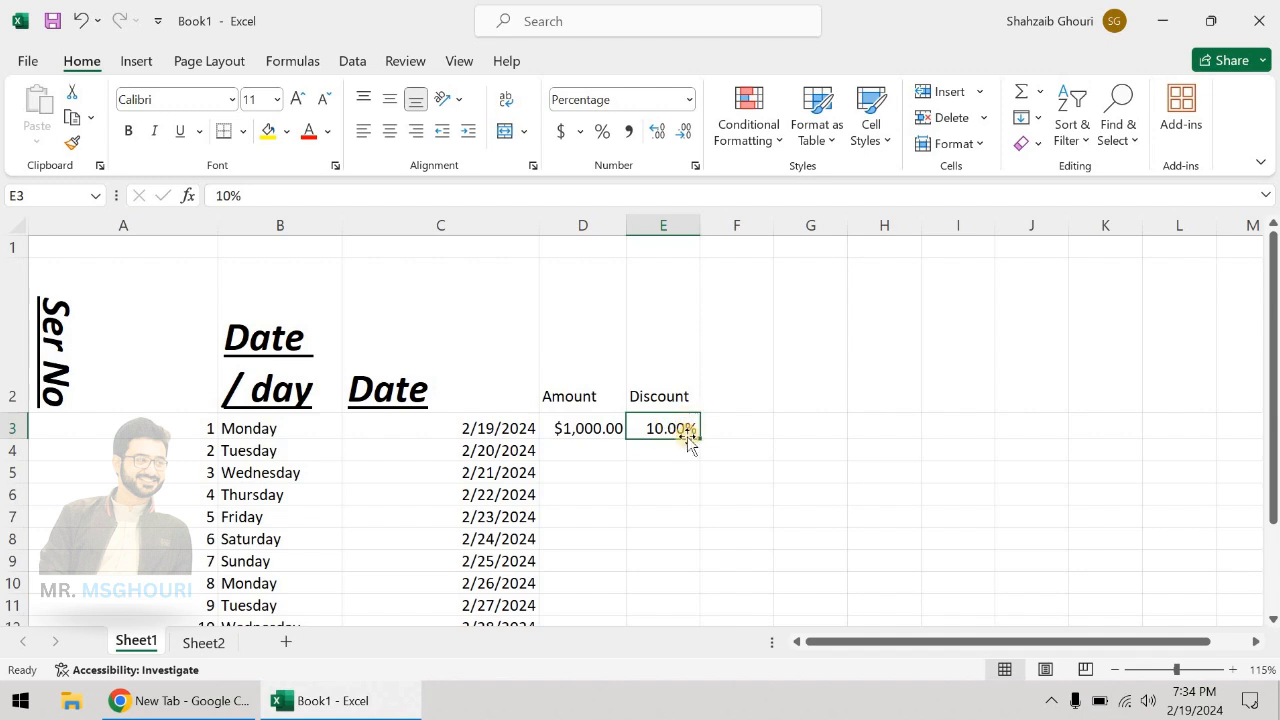
{"action": "left_click", "coordinate": [685, 131]}
{"action": "left_click", "coordinate": [685, 131]}
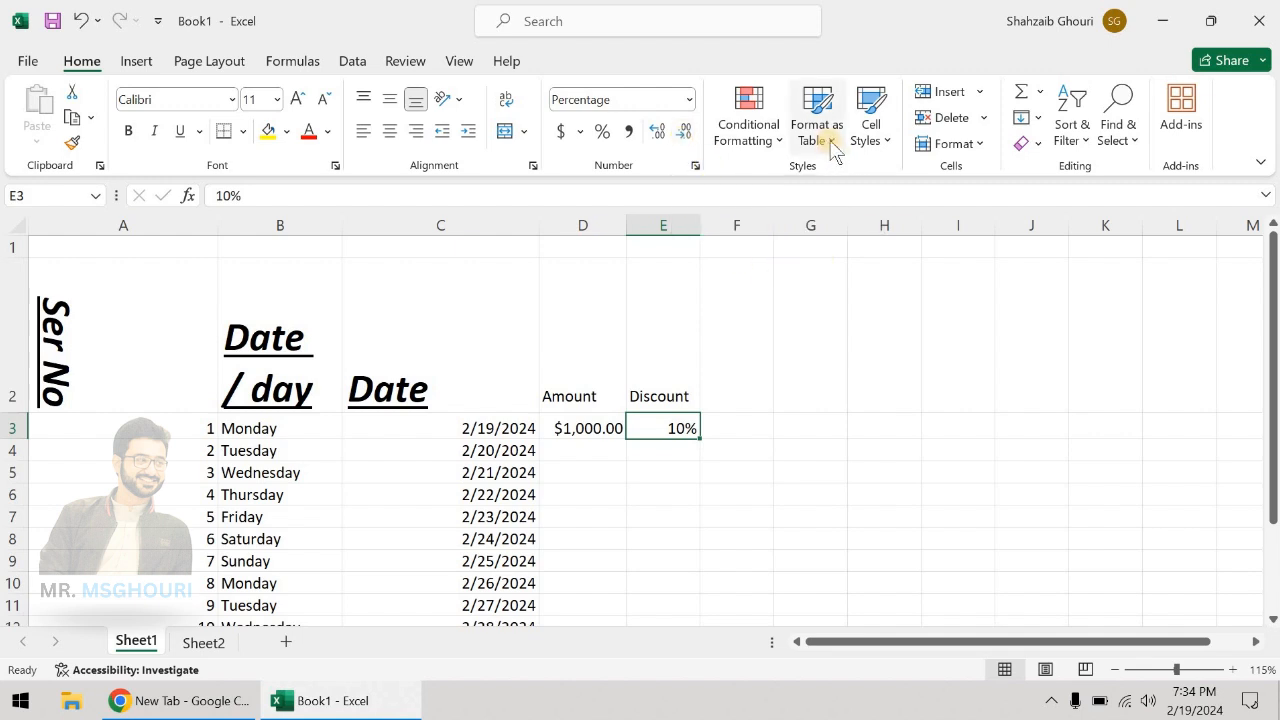
Try formatting the range A2:E21 as an orange table with headers, and undo the table formatting
{"action": "left_click", "coordinate": [139, 337]}
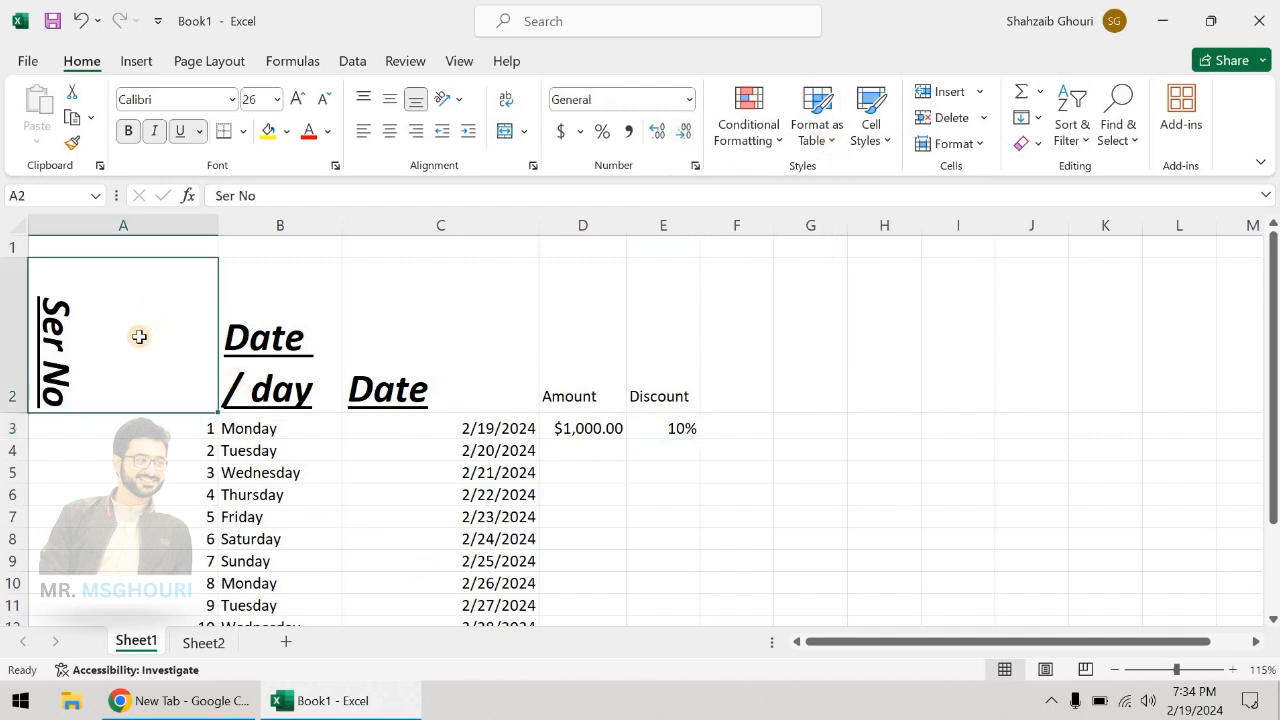
{"action": "left_click_drag", "start_coordinate": [139, 337], "coordinate": [623, 543]}
{"action": "scroll", "coordinate": [623, 543], "scroll_direction": "up", "scroll_amount": 2}
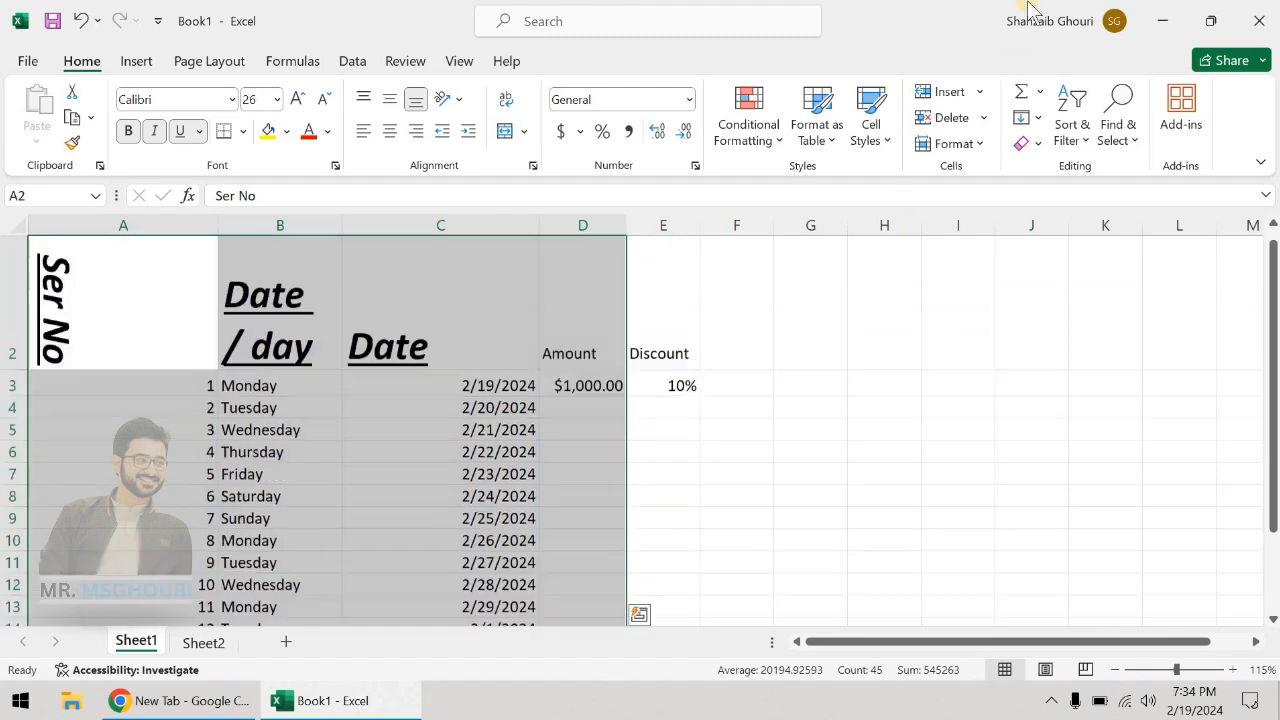
{"action": "left_click", "coordinate": [636, 363]}
{"action": "left_click_drag", "start_coordinate": [94, 349], "coordinate": [674, 578]}
{"action": "scroll", "coordinate": [680, 555], "scroll_direction": "up", "scroll_amount": 2}
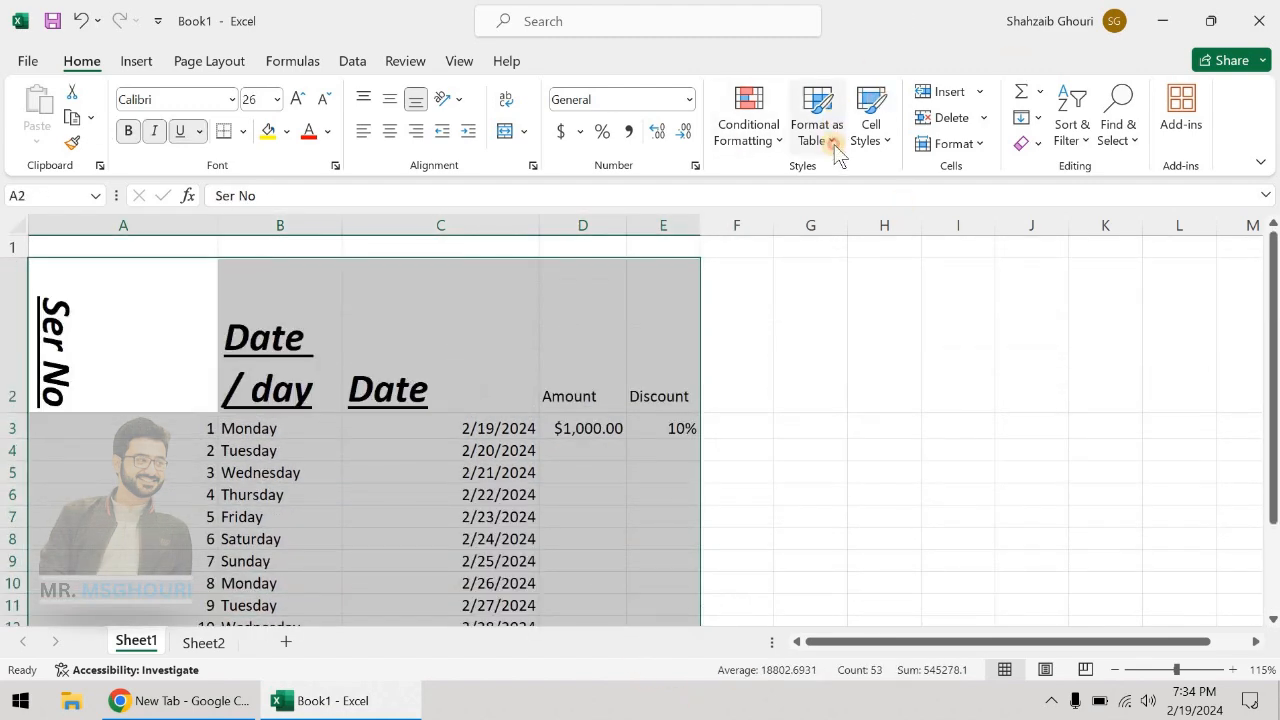
{"action": "left_click", "coordinate": [835, 148]}
{"action": "left_click", "coordinate": [957, 268]}
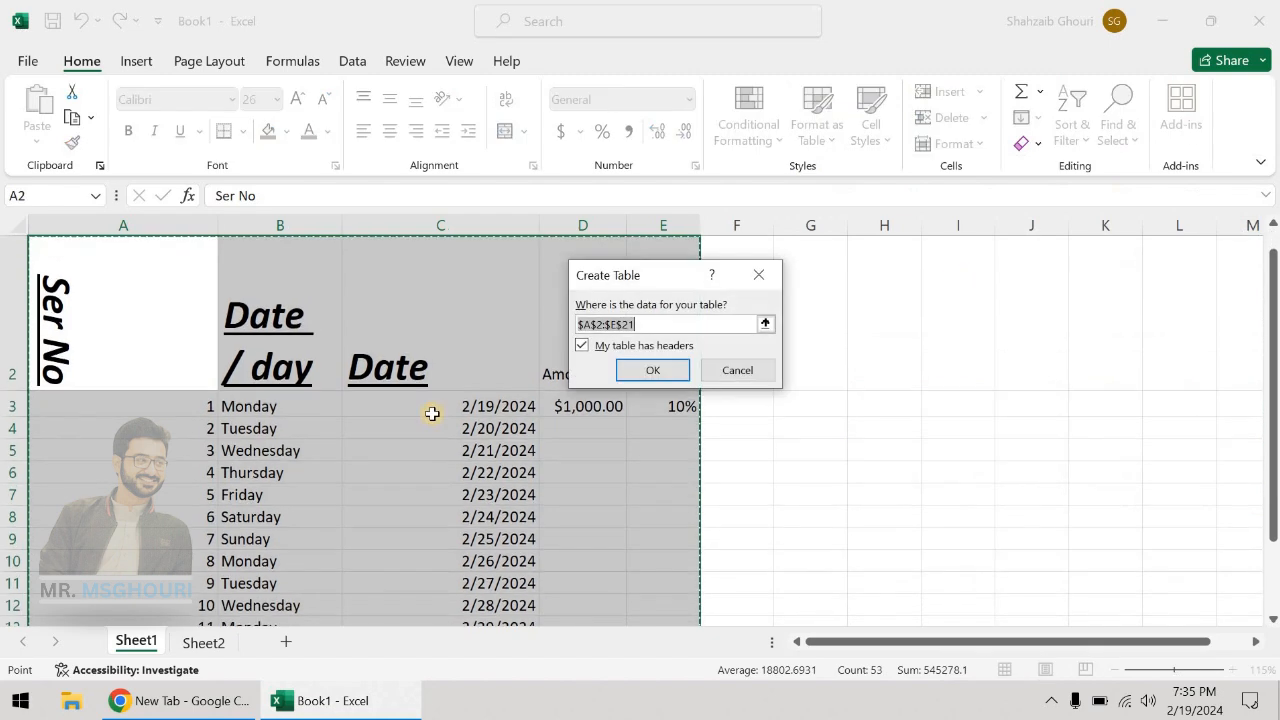
{"action": "left_click", "coordinate": [643, 370]}
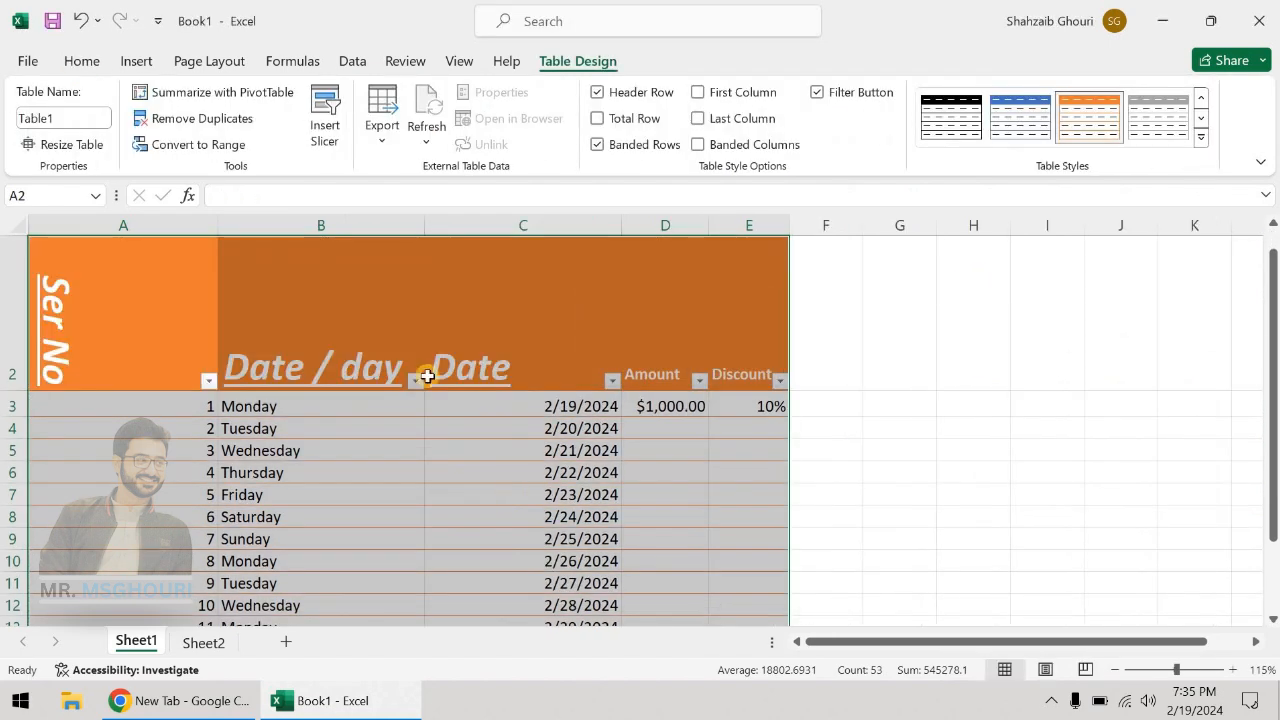
{"action": "left_click", "coordinate": [522, 494]}
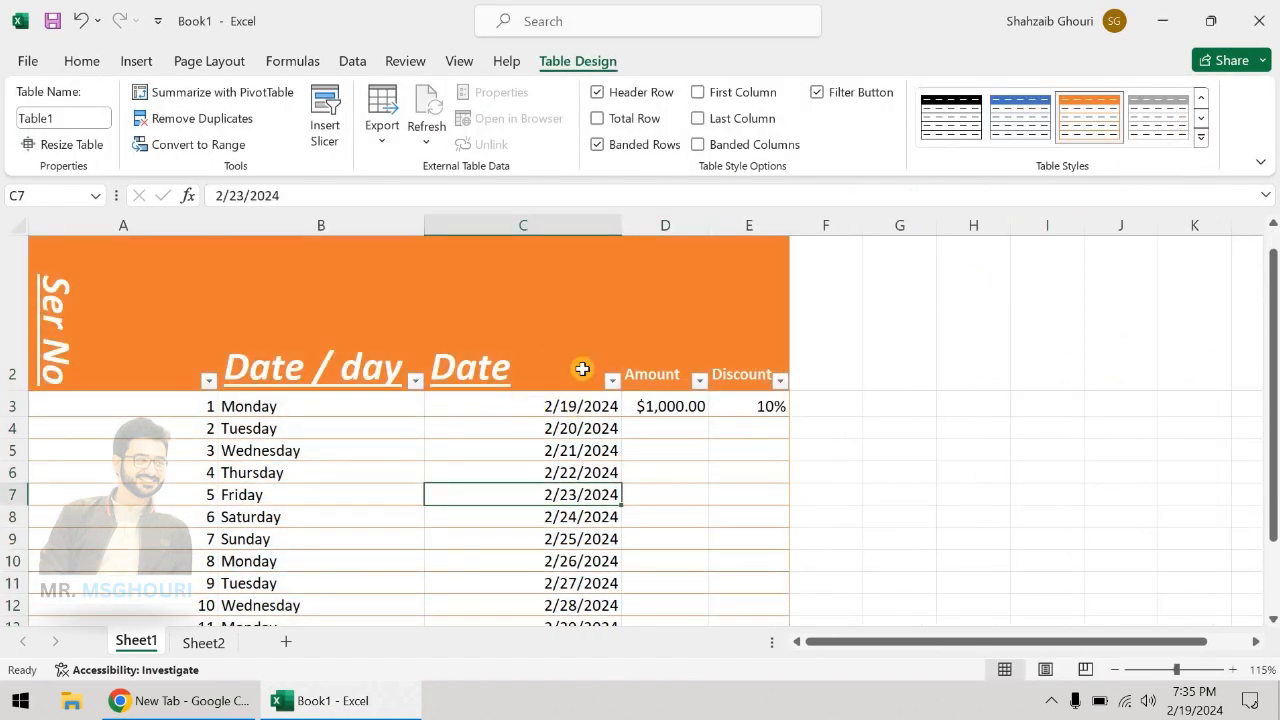
{"action": "key", "text": "ctrl+z"}
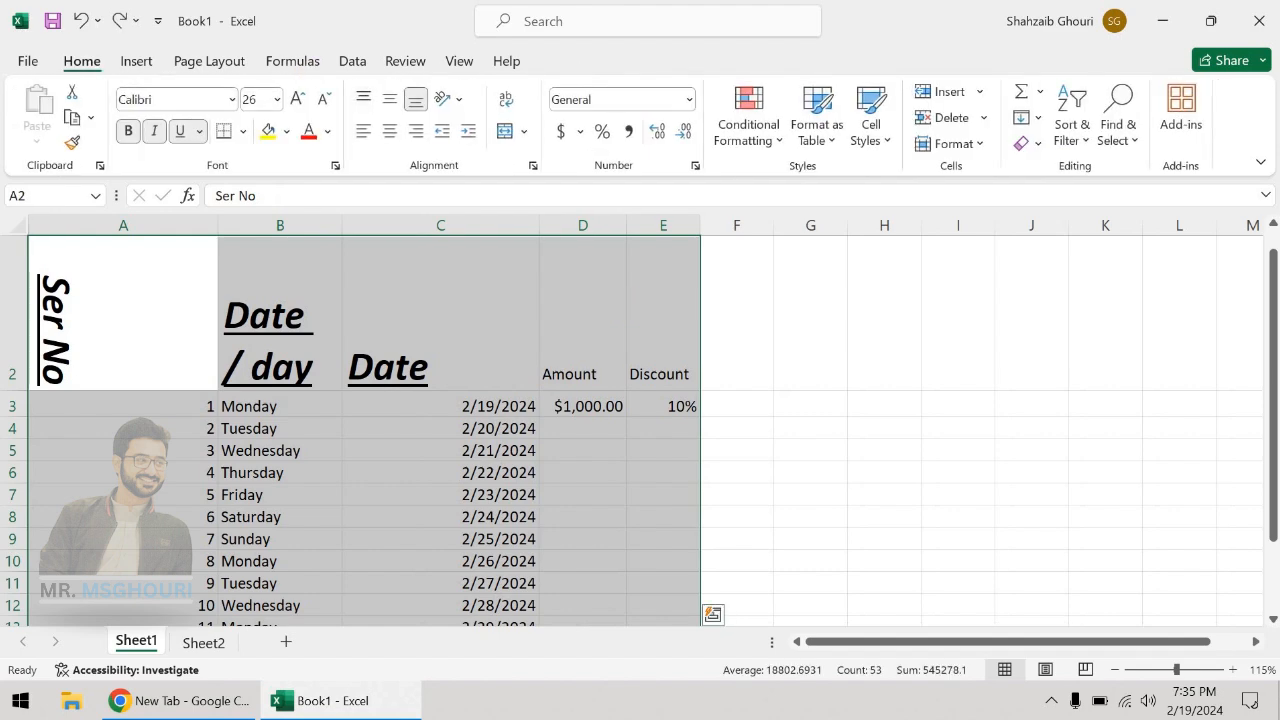
Try the Accent3 cell style on the day names in B3:B14, and undo it
{"action": "left_click", "coordinate": [889, 141]}
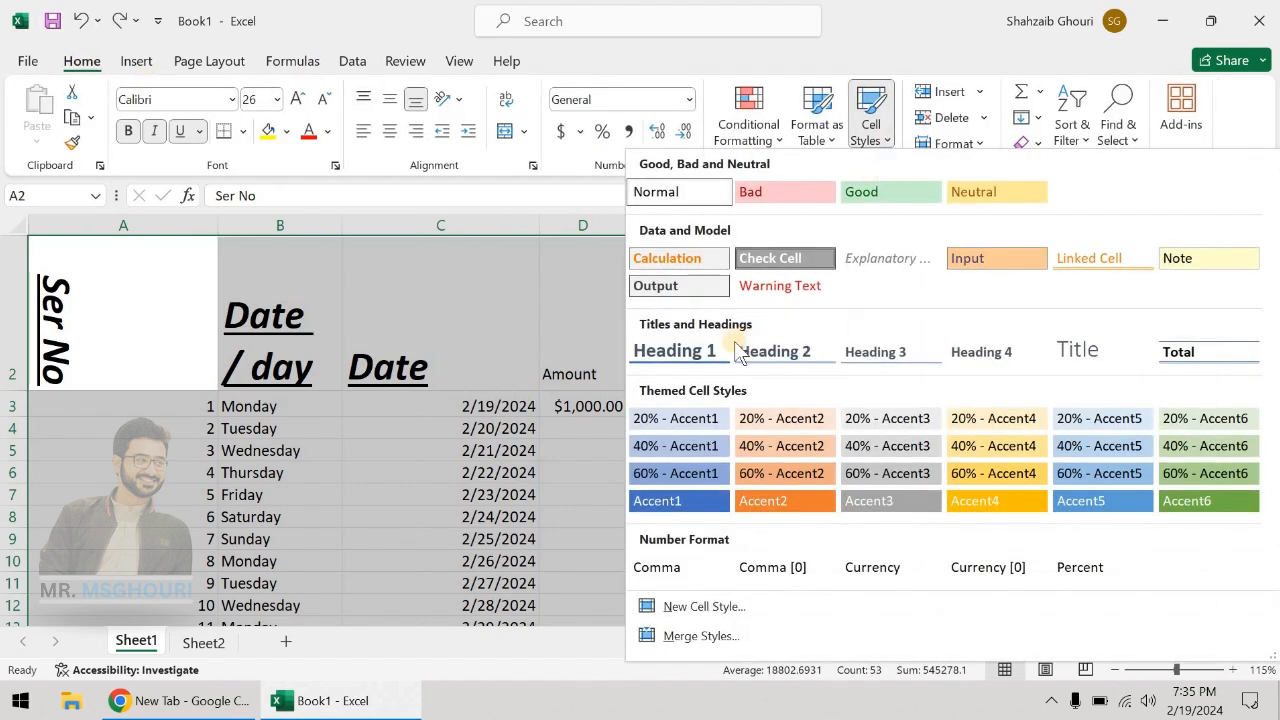
{"action": "left_click", "coordinate": [240, 338]}
{"action": "left_click", "coordinate": [245, 451]}
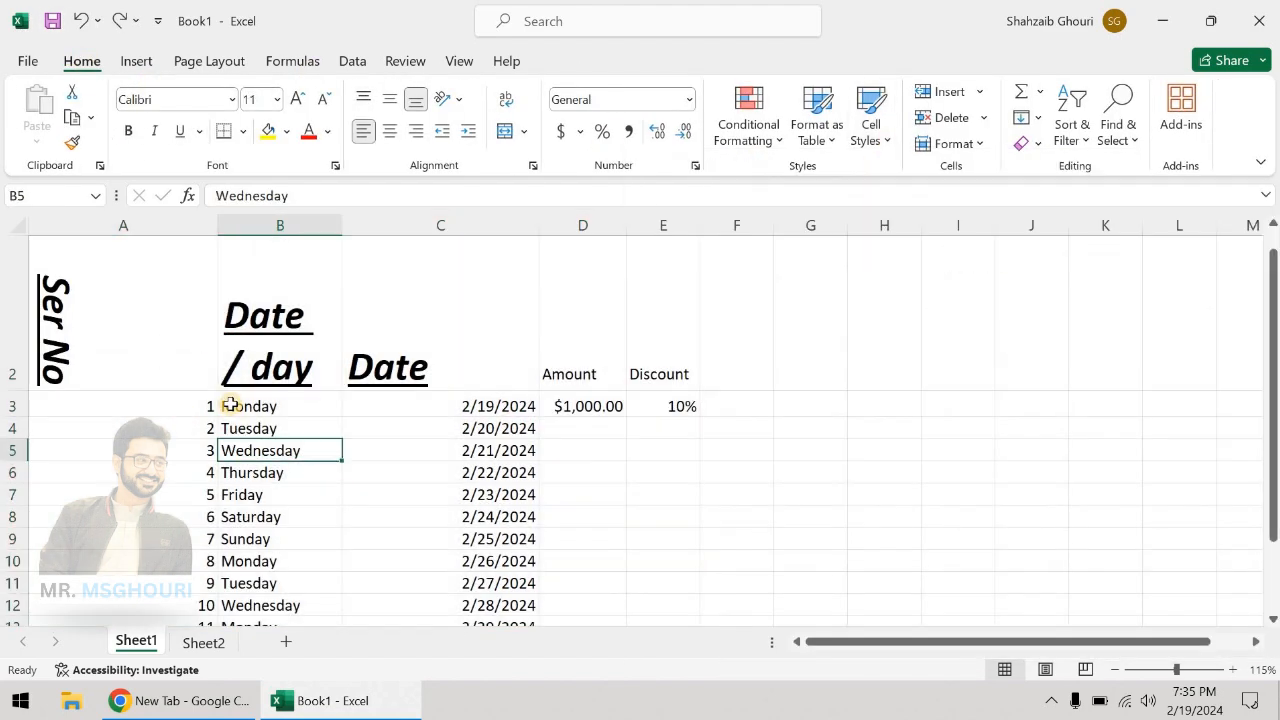
{"action": "left_click_drag", "start_coordinate": [231, 405], "coordinate": [262, 497]}
{"action": "left_click", "coordinate": [885, 141]}
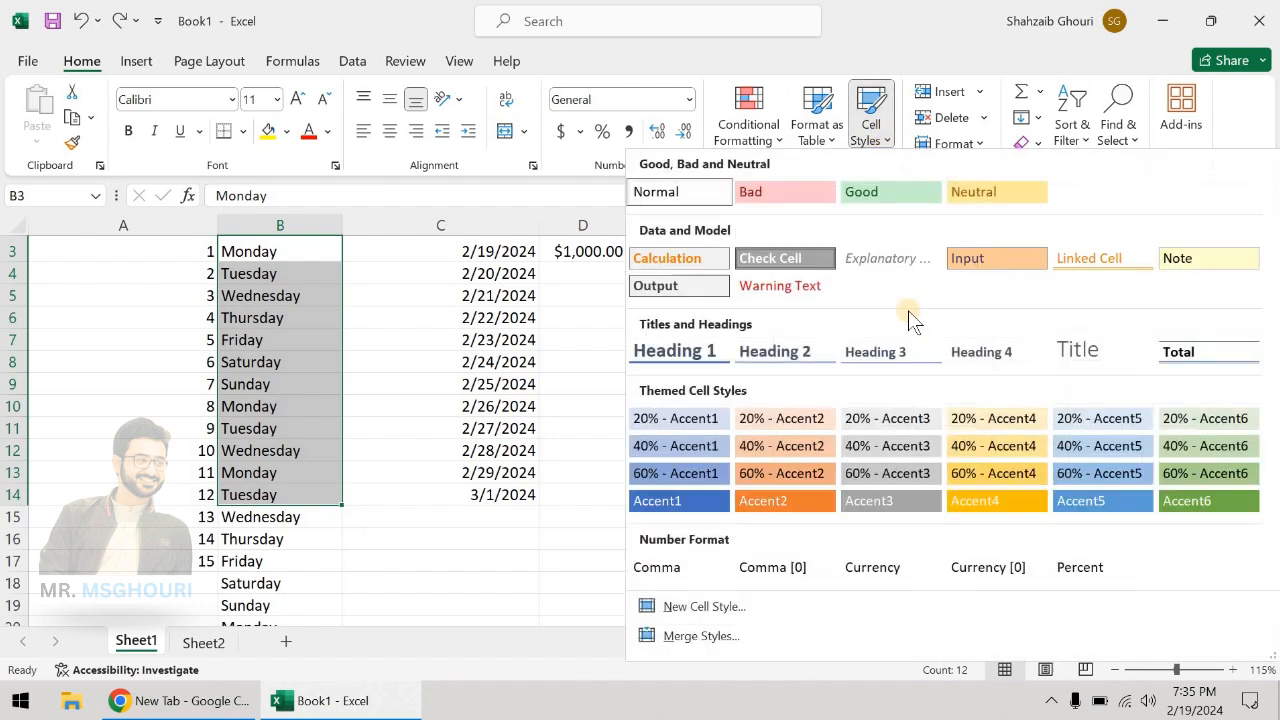
{"action": "left_click", "coordinate": [887, 499]}
{"action": "left_click", "coordinate": [506, 432]}
{"action": "scroll", "coordinate": [505, 430], "scroll_direction": "up", "scroll_amount": 1}
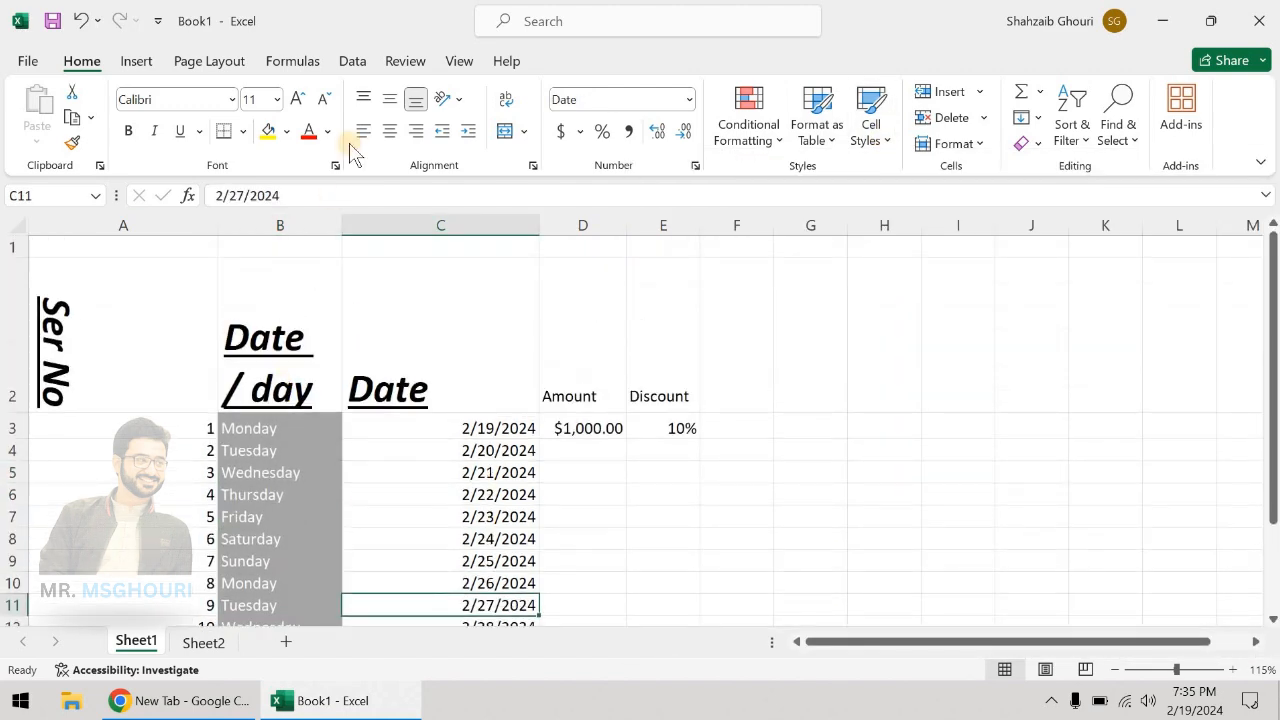
{"action": "key", "text": "ctrl+z"}
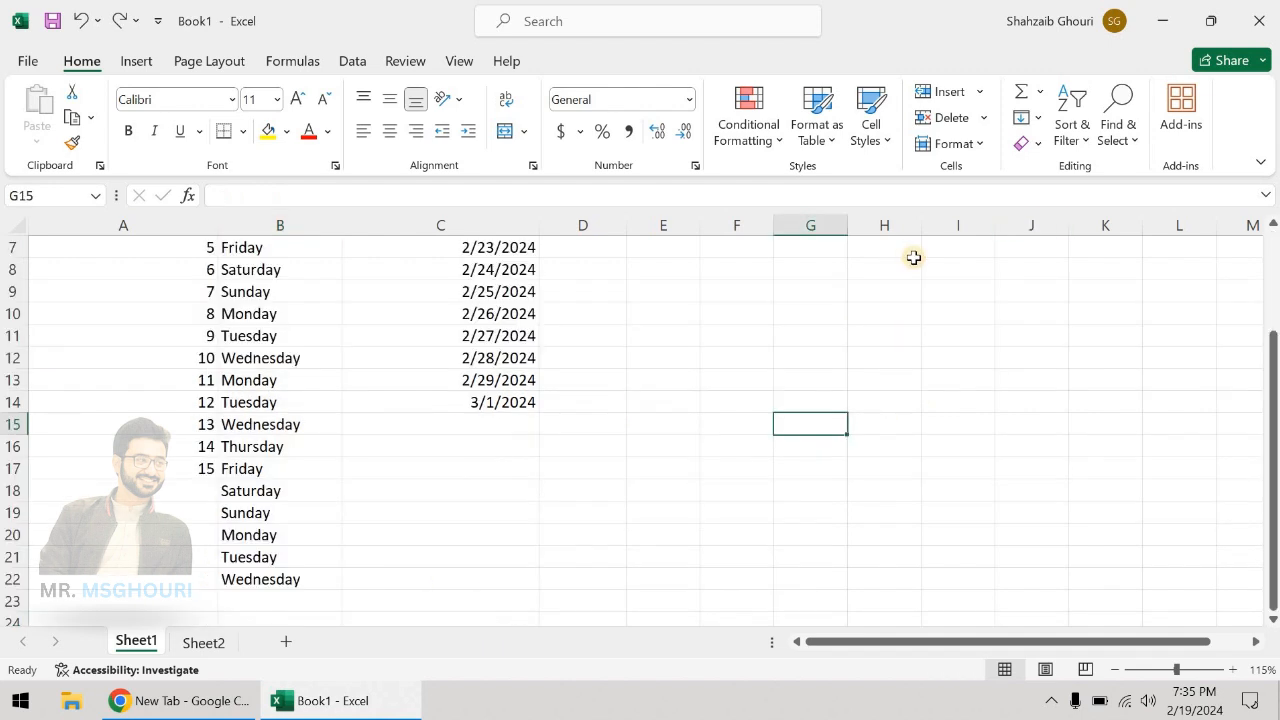
Examine the commands for inserting, deleting and formatting cells with cell A15 selected
{"action": "scroll", "coordinate": [913, 257], "scroll_direction": "up", "scroll_amount": 2}
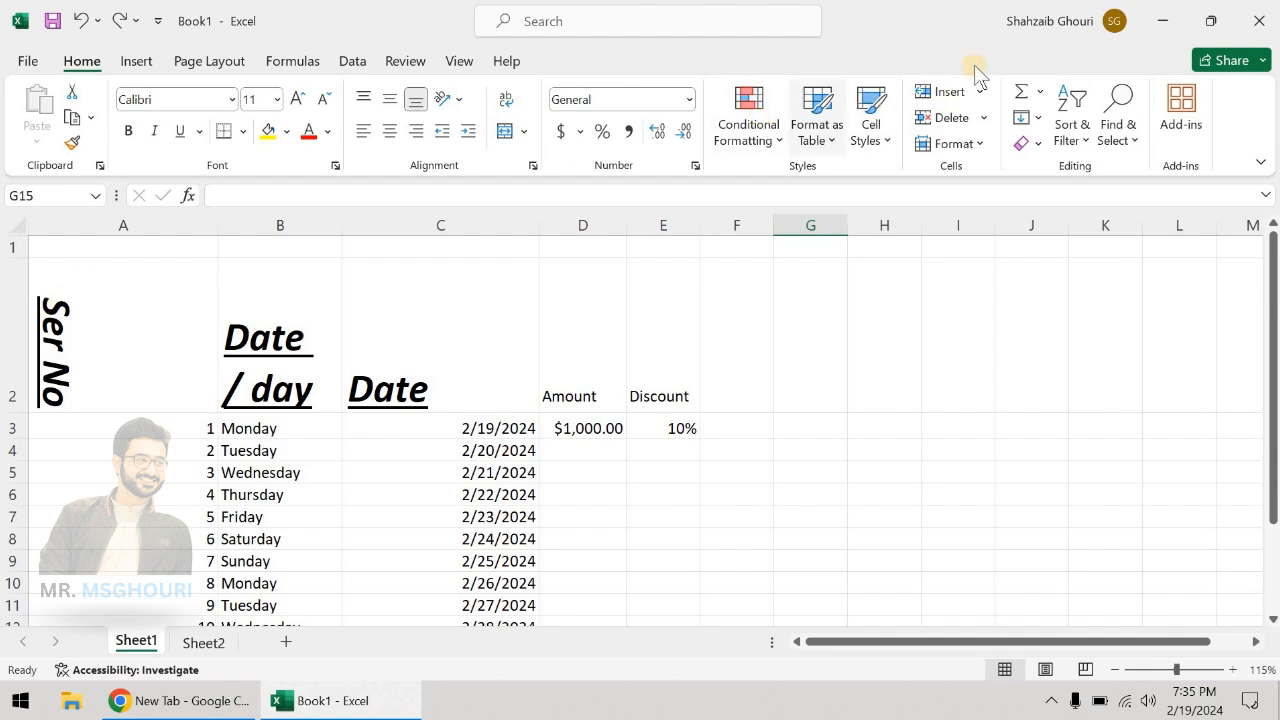
{"action": "left_click", "coordinate": [946, 92]}
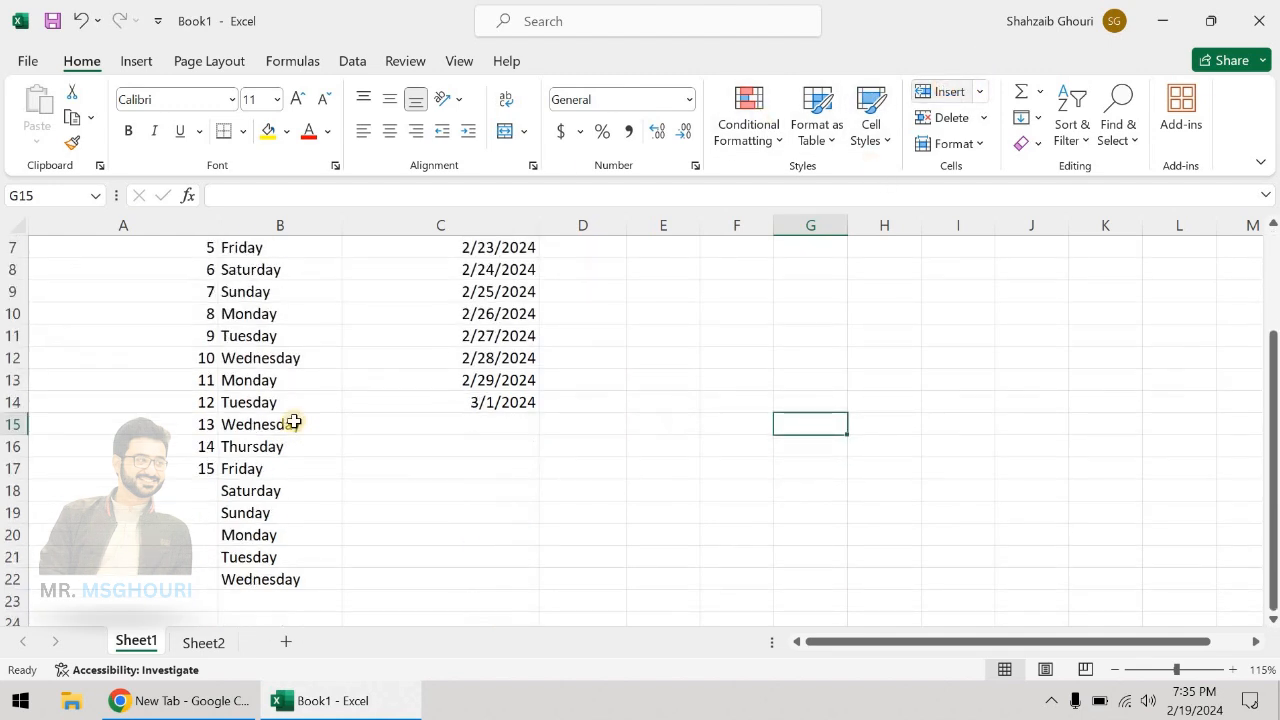
{"action": "left_click", "coordinate": [14, 424]}
{"action": "left_click", "coordinate": [59, 425]}
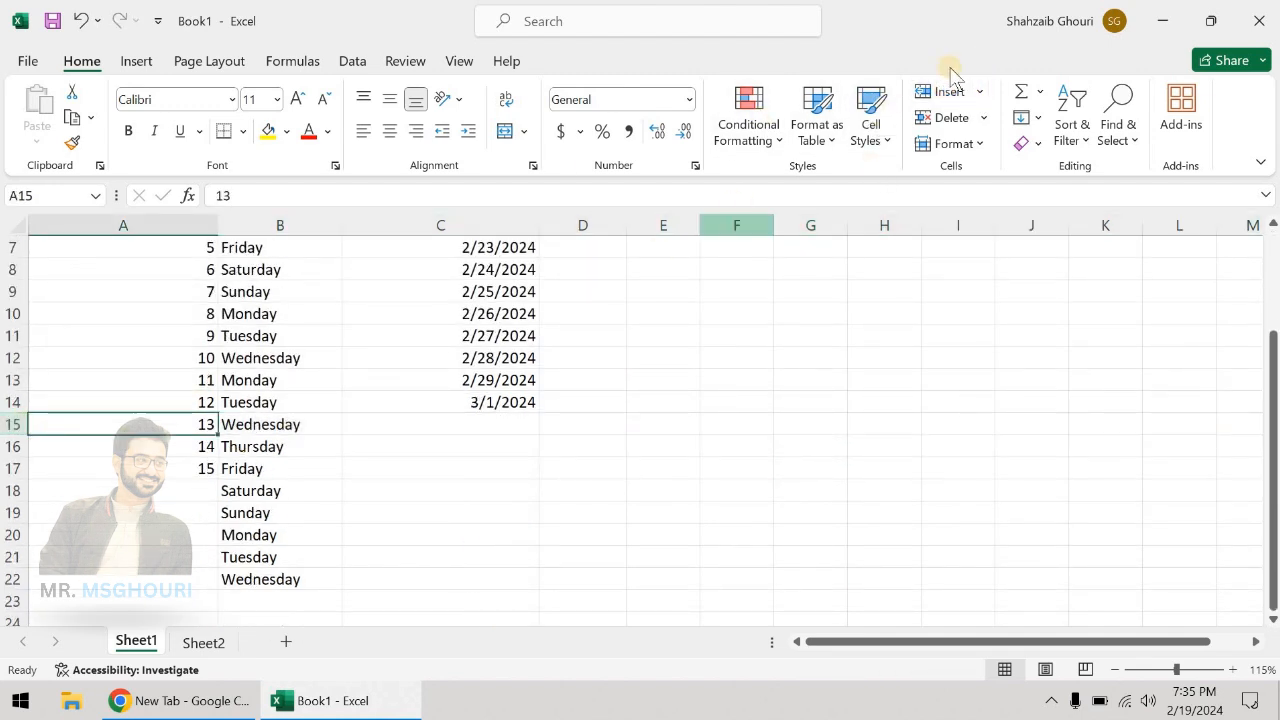
{"action": "left_click", "coordinate": [944, 92]}
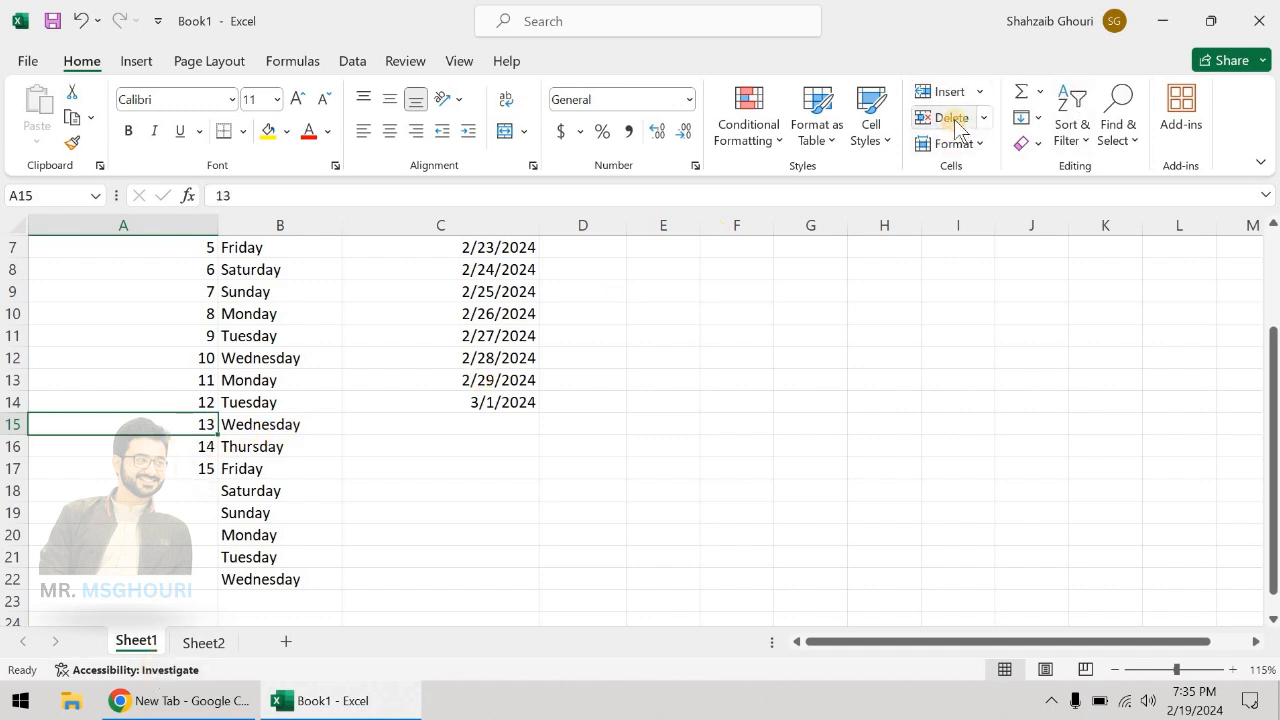
{"action": "left_click", "coordinate": [982, 144]}
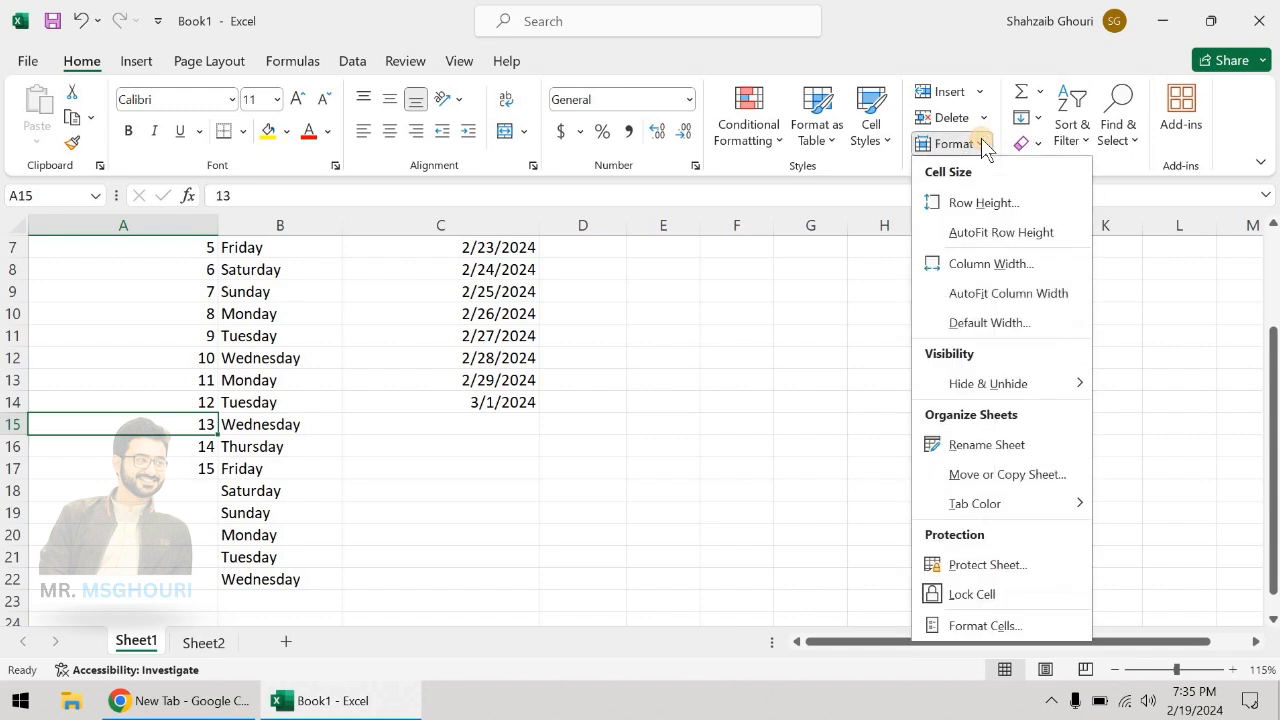
{"action": "left_click", "coordinate": [794, 248]}
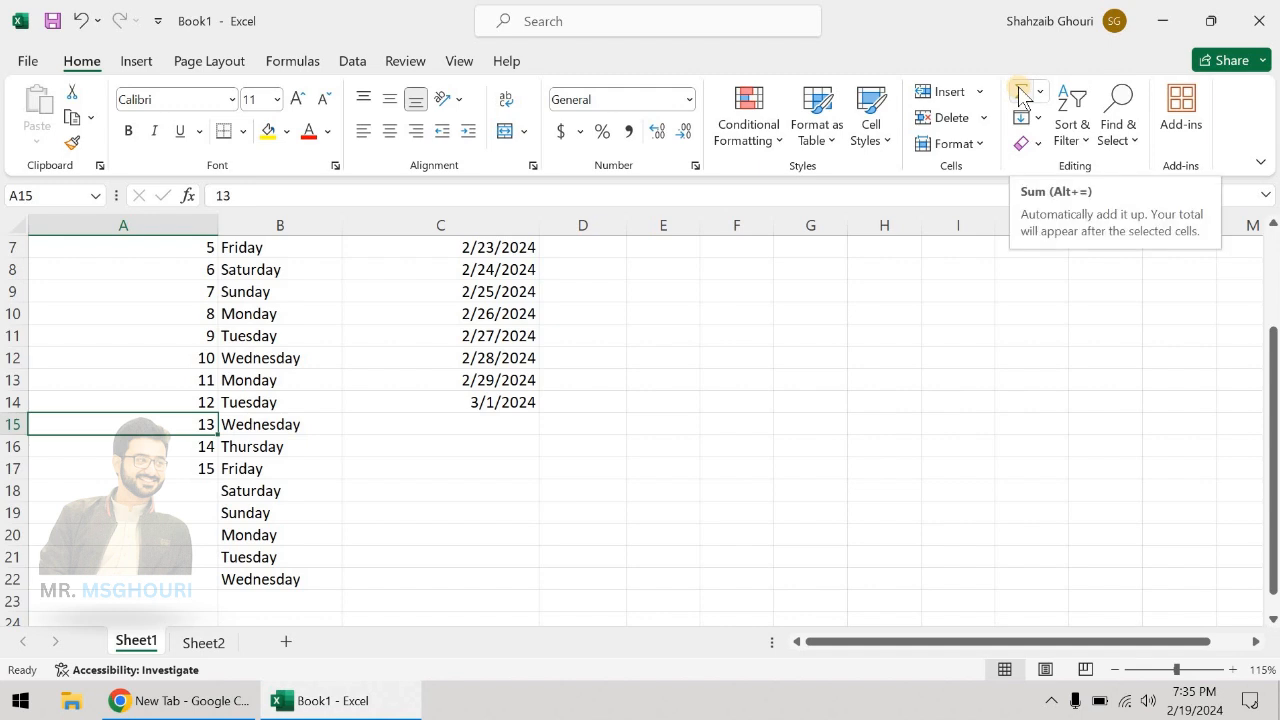
Enter the value 45 in each of the cells G3 to G6
{"action": "scroll", "coordinate": [731, 446], "scroll_direction": "up", "scroll_amount": 2}
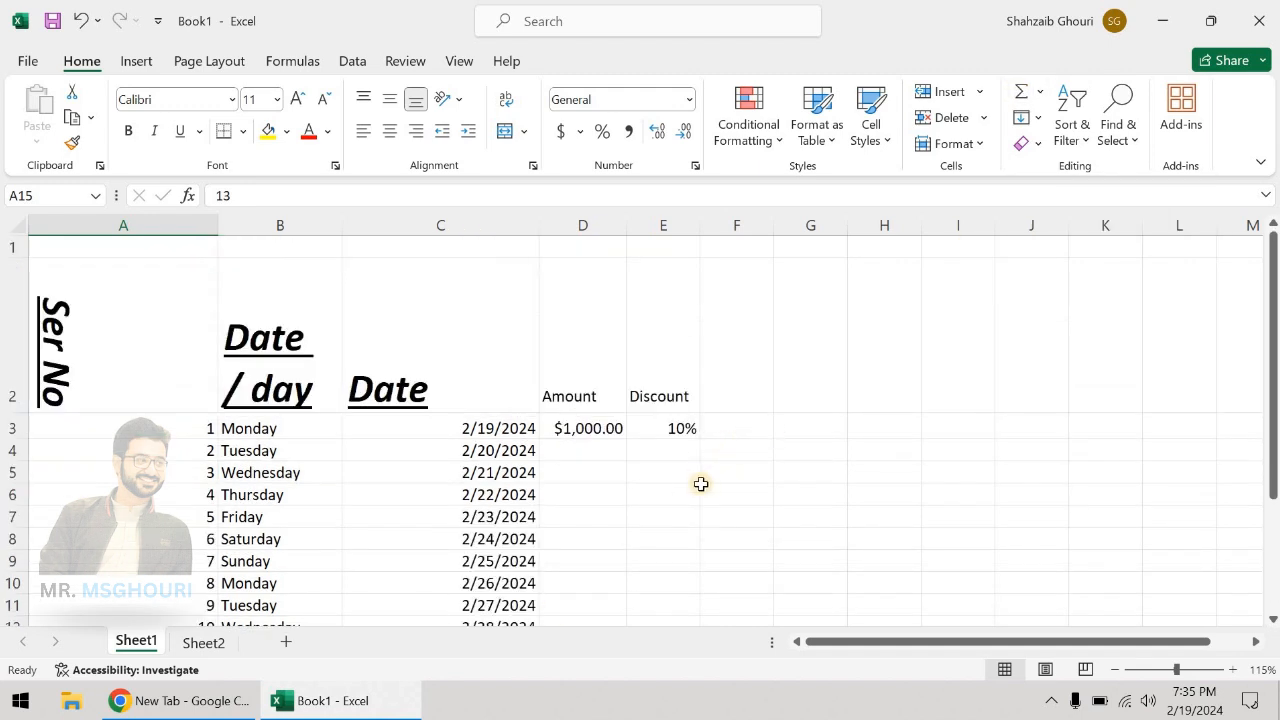
{"action": "left_click", "coordinate": [805, 424]}
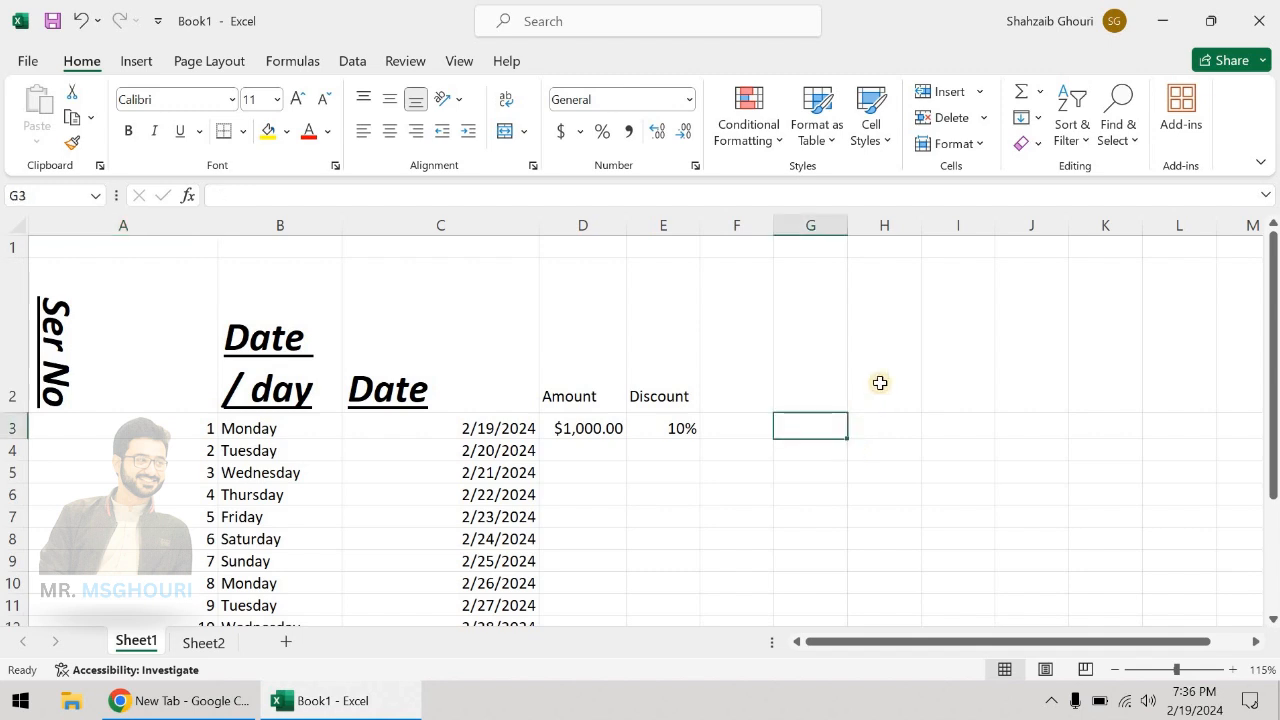
{"action": "type", "text": "45"}
{"action": "key", "text": "Return"}
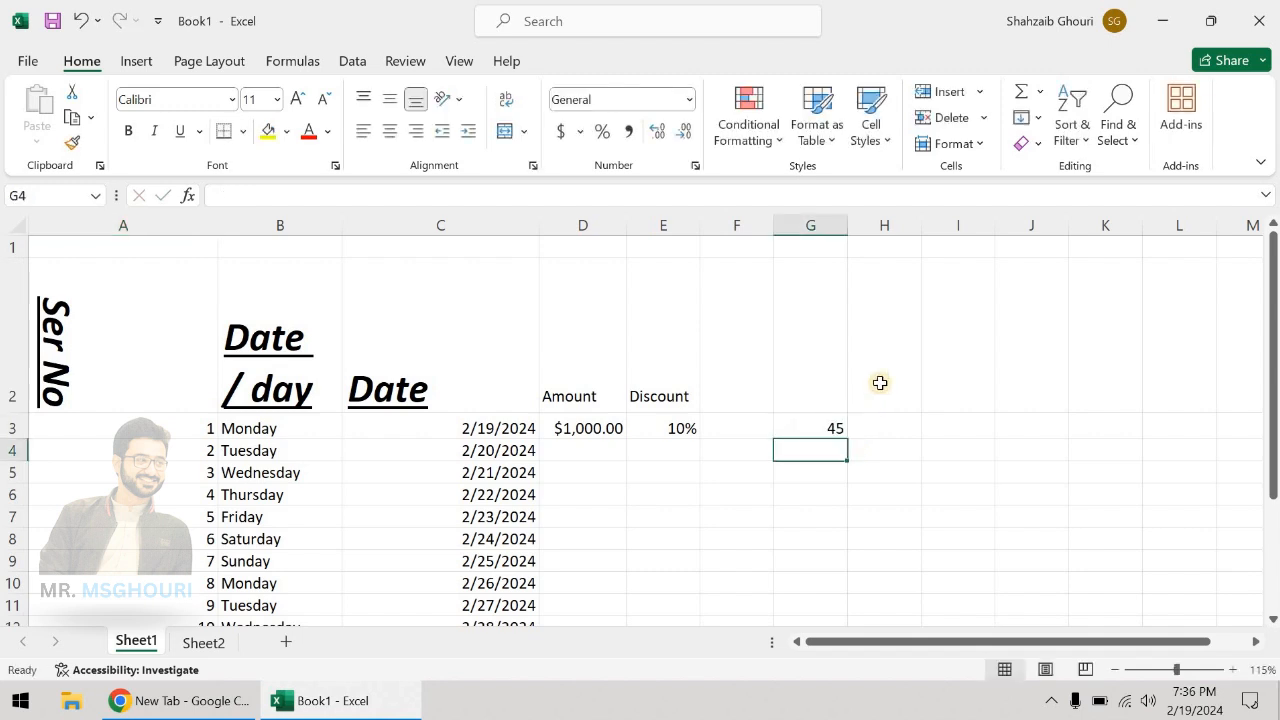
{"action": "type", "text": "45"}
{"action": "key", "text": "Return"}
{"action": "type", "text": "45"}
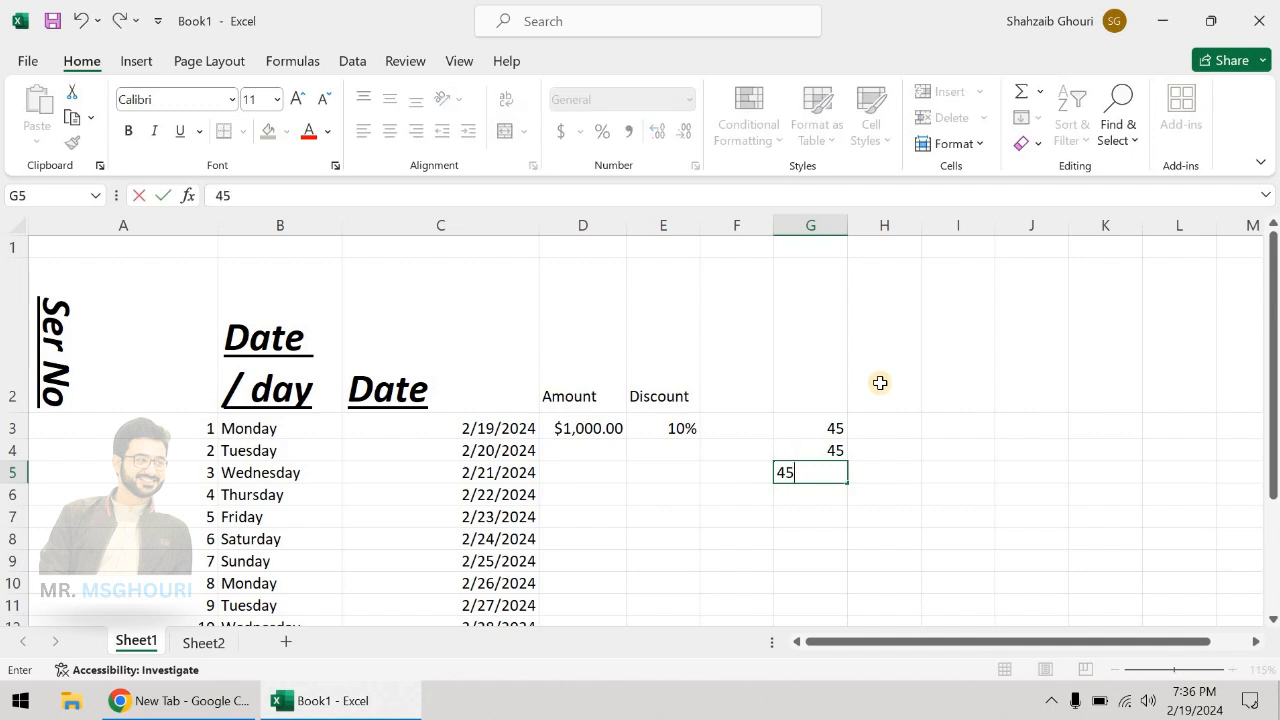
{"action": "key", "text": "Return"}
{"action": "type", "text": "45"}
{"action": "key", "text": "Return"}
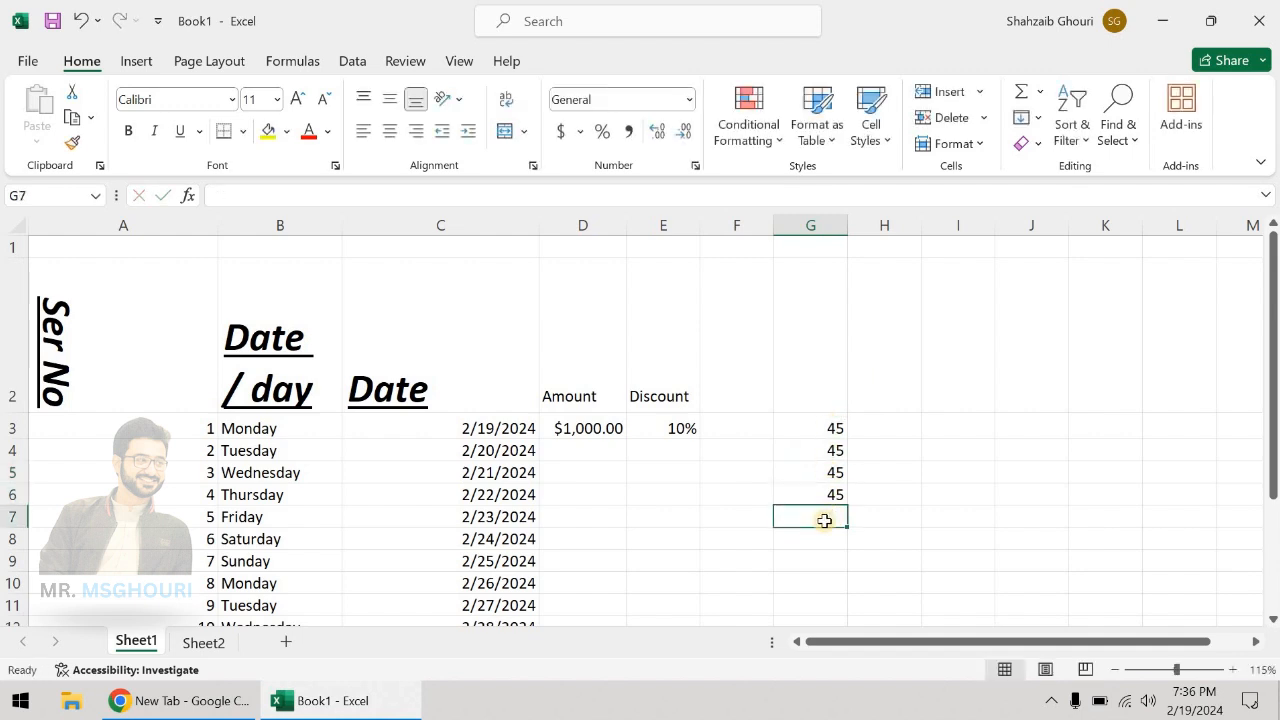
Try an AutoSum of G3:G6 in cell G7, select the summed values, and delete the total
{"action": "left_click", "coordinate": [1022, 92]}
{"action": "key", "text": "Return"}
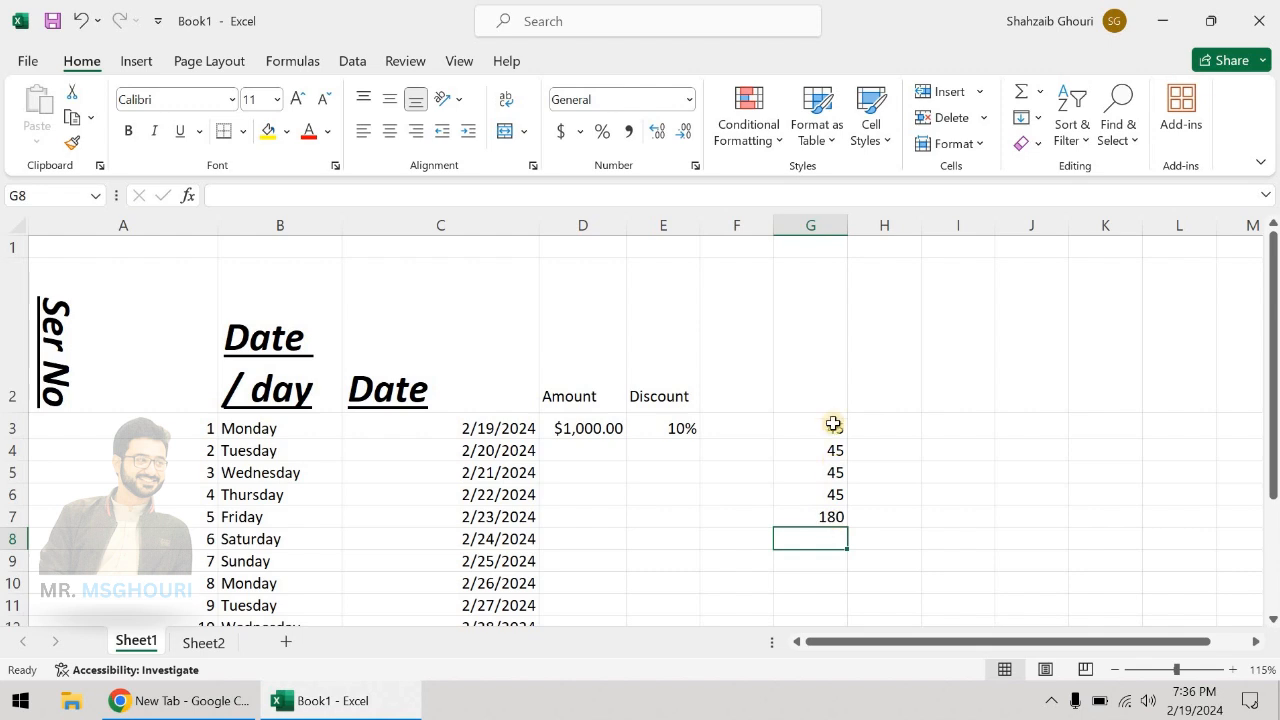
{"action": "left_click_drag", "start_coordinate": [833, 431], "coordinate": [831, 494]}
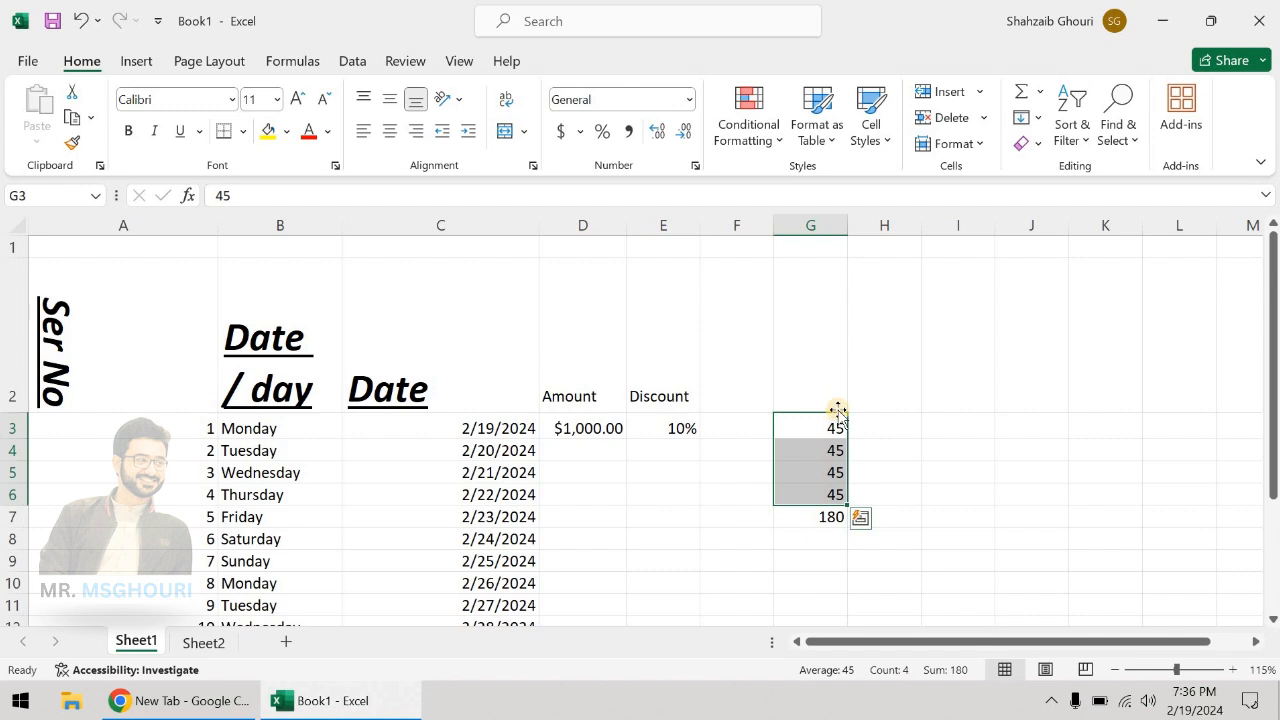
{"action": "left_click", "coordinate": [837, 517]}
{"action": "key", "text": "Delete"}
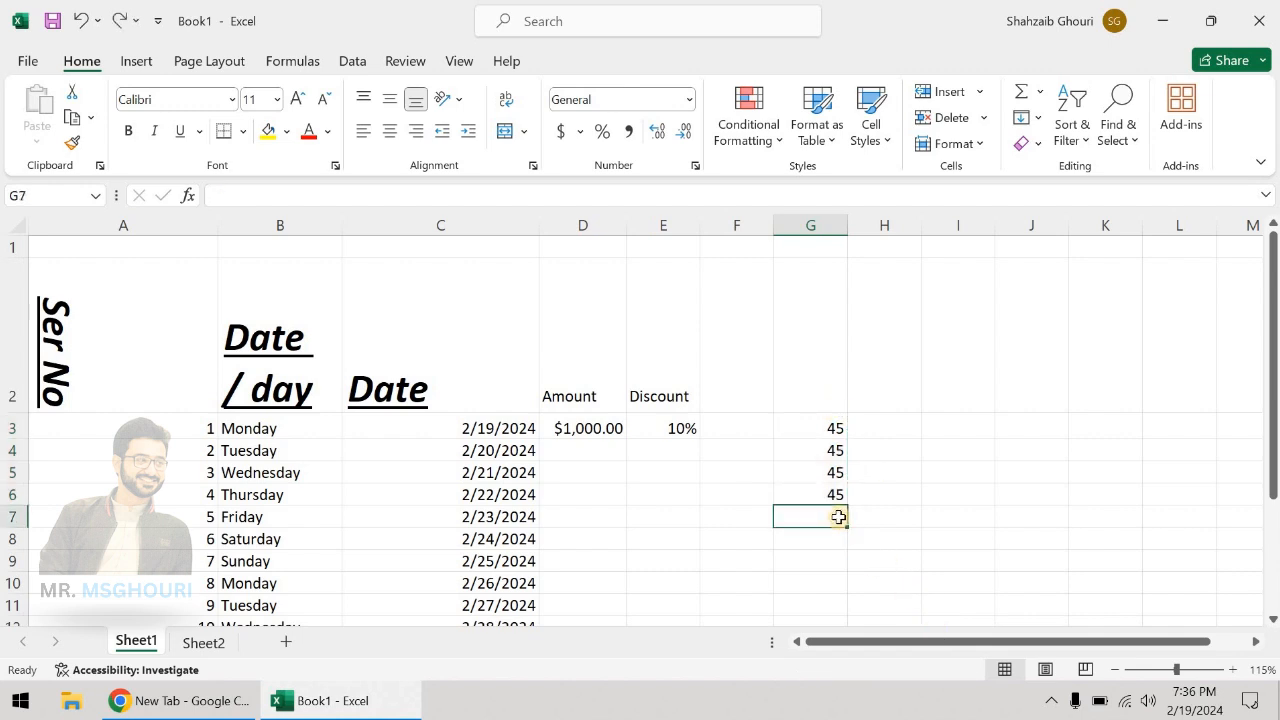
Enter the formula =SUM(G3:G6) in cell G7 with AutoSum
{"action": "key", "text": "alt+equal"}
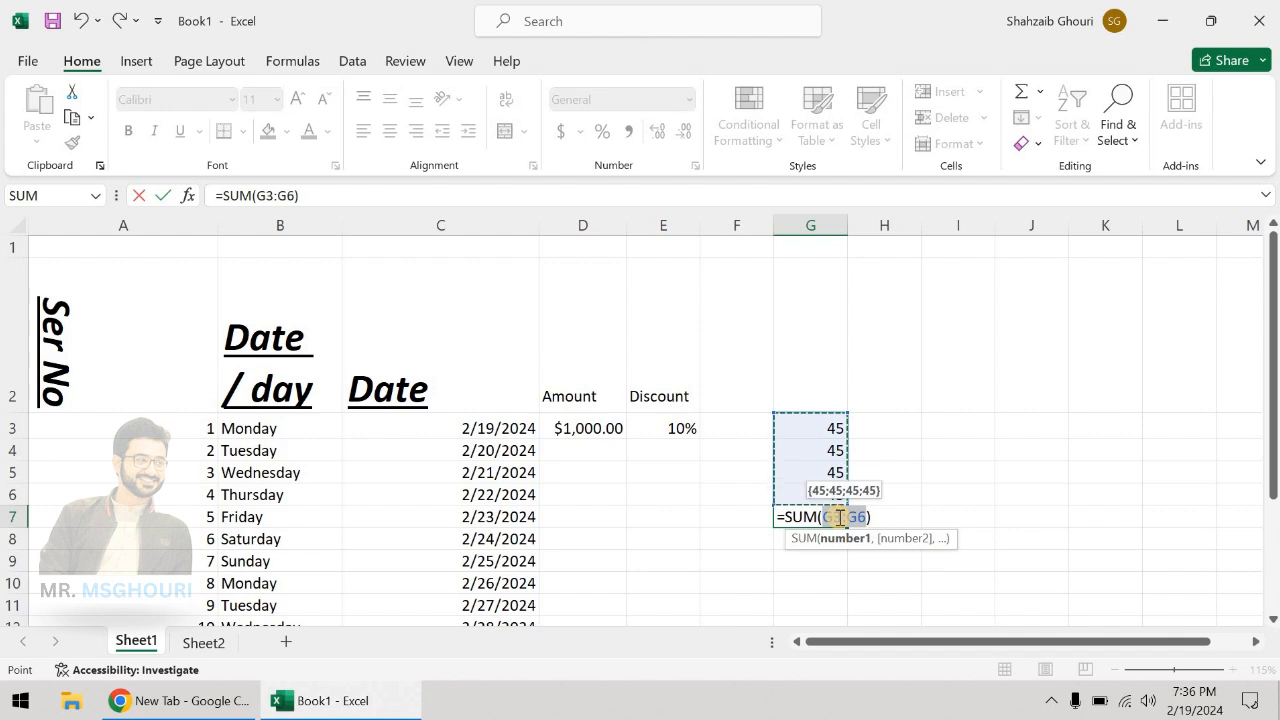
{"action": "key", "text": "Return"}
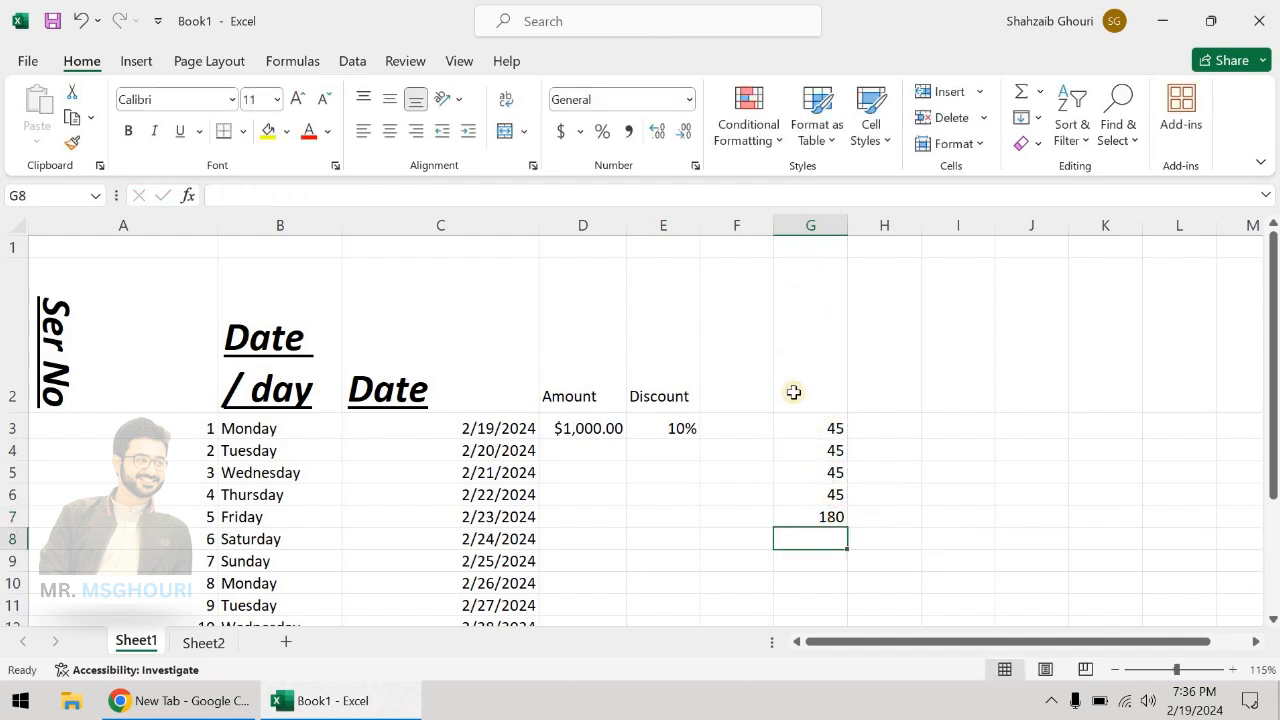
{"action": "left_click", "coordinate": [825, 514]}
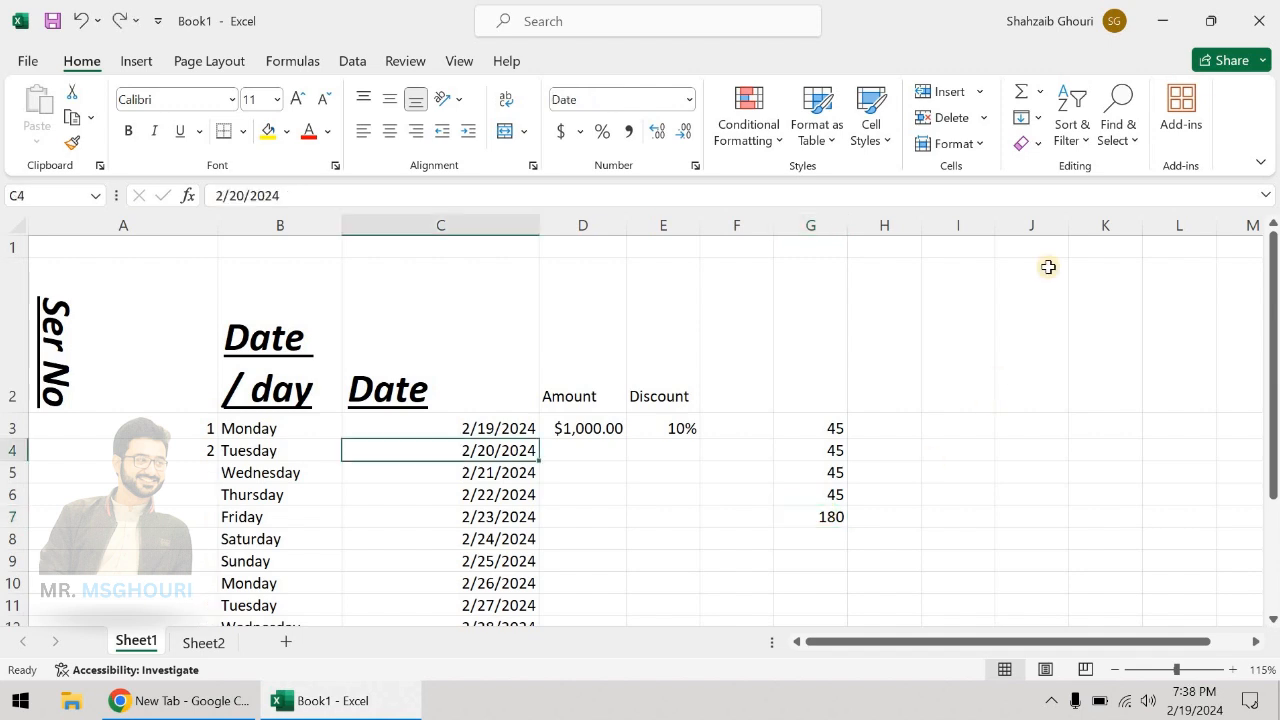
Fill the serial number series 1 to 8 down column A from A3 to A10
{"action": "left_click", "coordinate": [1030, 122]}
{"action": "left_click", "coordinate": [208, 430]}
{"action": "left_click_drag", "start_coordinate": [217, 440], "coordinate": [201, 582]}
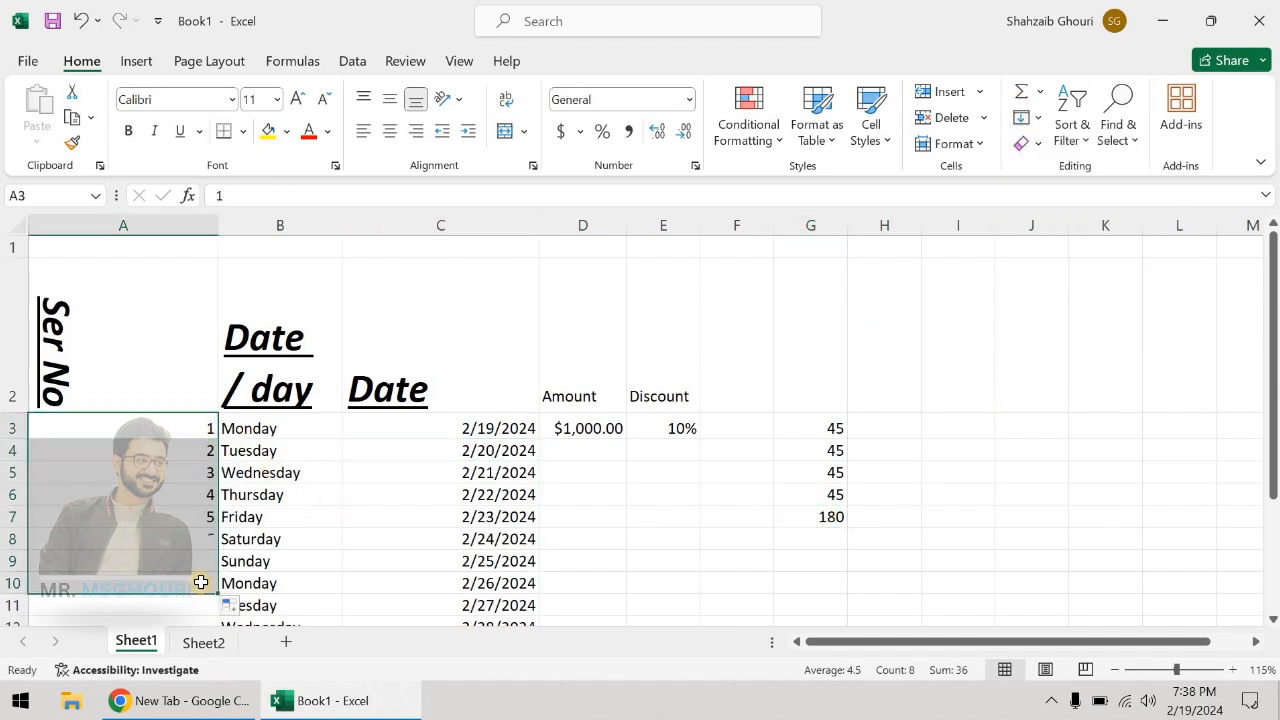
Try filling down from cell A3 alone to A9, and undo the fill
{"action": "left_click", "coordinate": [210, 431]}
{"action": "left_click_drag", "start_coordinate": [216, 438], "coordinate": [210, 568]}
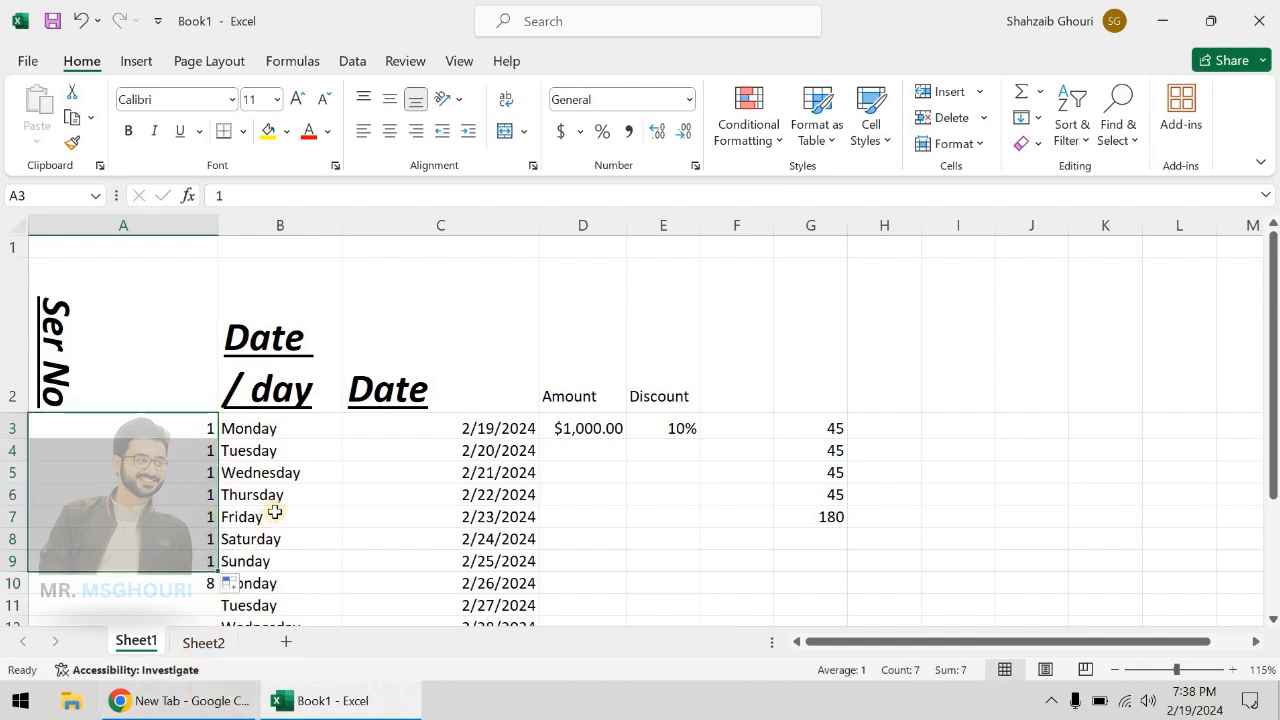
{"action": "key", "text": "ctrl+z"}
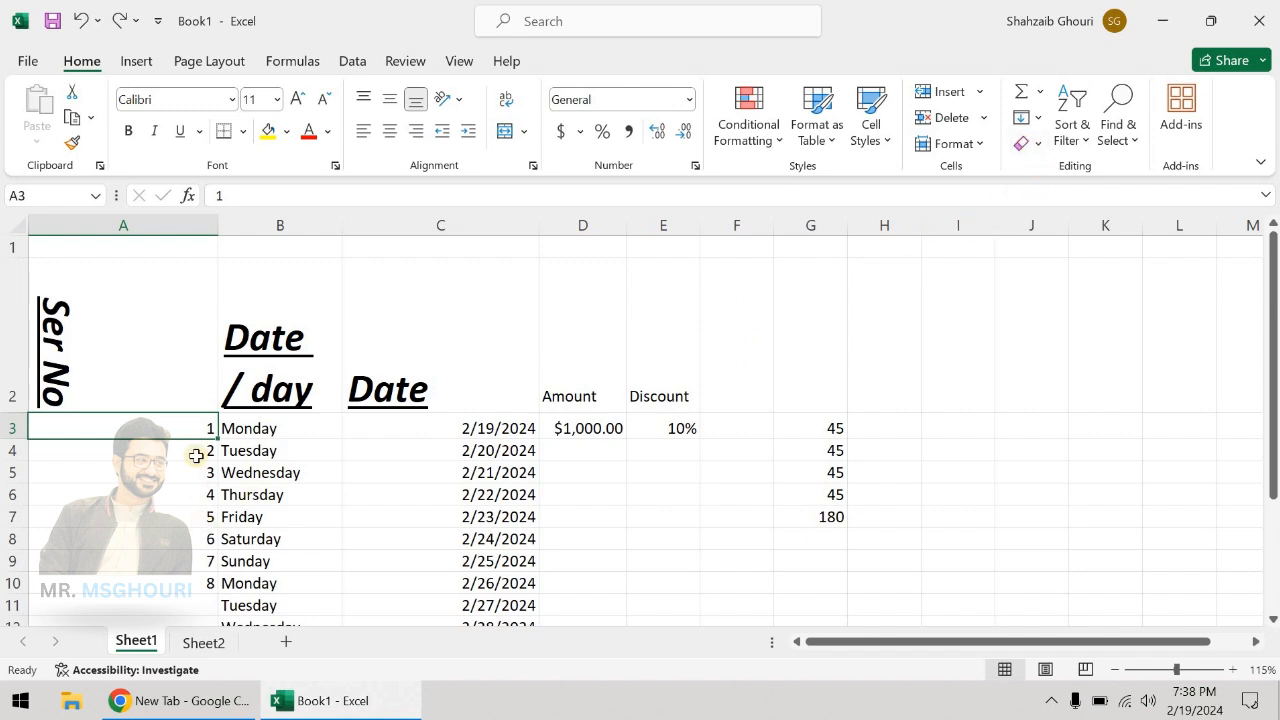
Apply Clear All to cell A3 to remove its contents and formatting
{"action": "left_click", "coordinate": [1024, 148]}
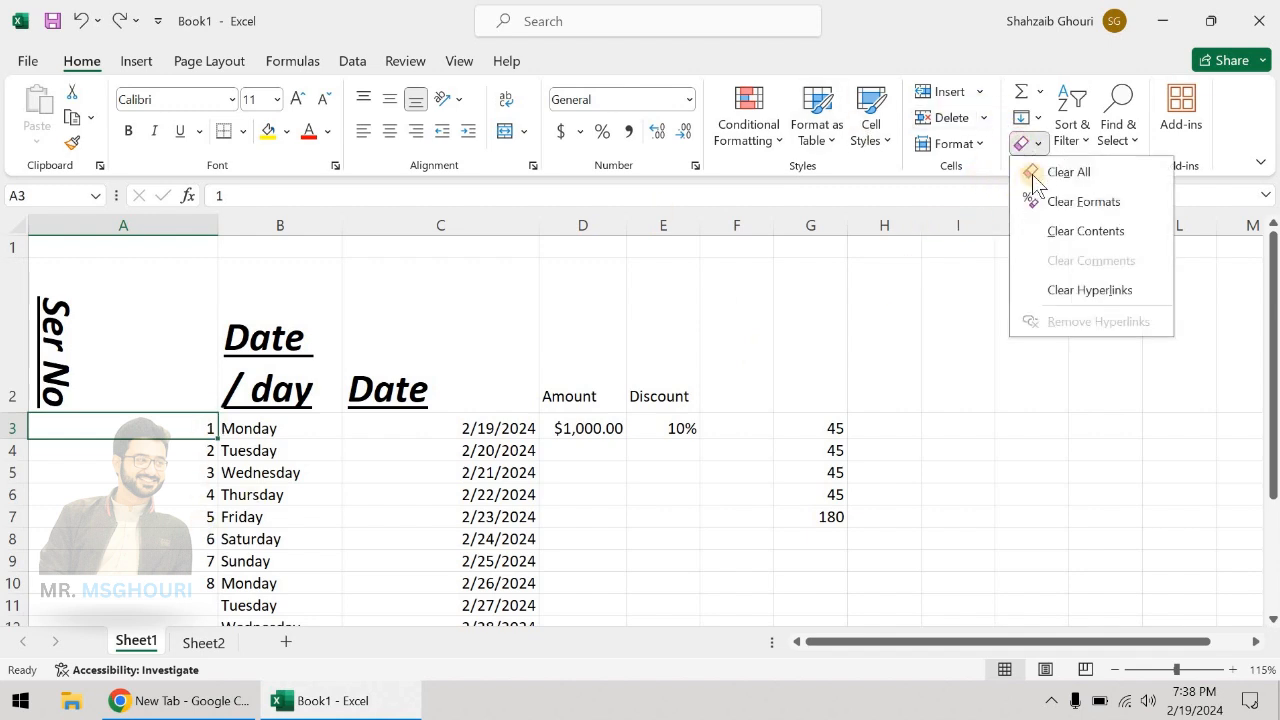
{"action": "left_click", "coordinate": [1043, 174]}
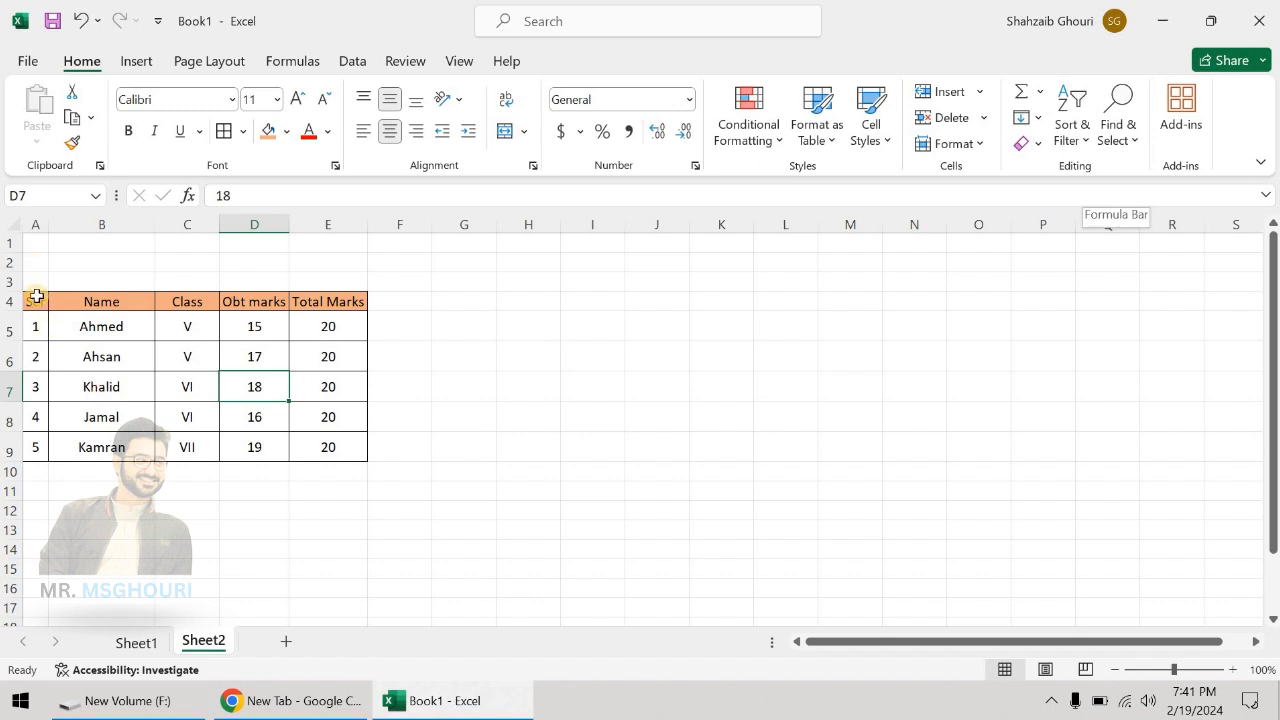
Custom sort the marks table A4:E9 on Sheet2 by Obt marks, from largest to smallest, with headers
{"action": "left_click_drag", "start_coordinate": [35, 300], "coordinate": [262, 352]}
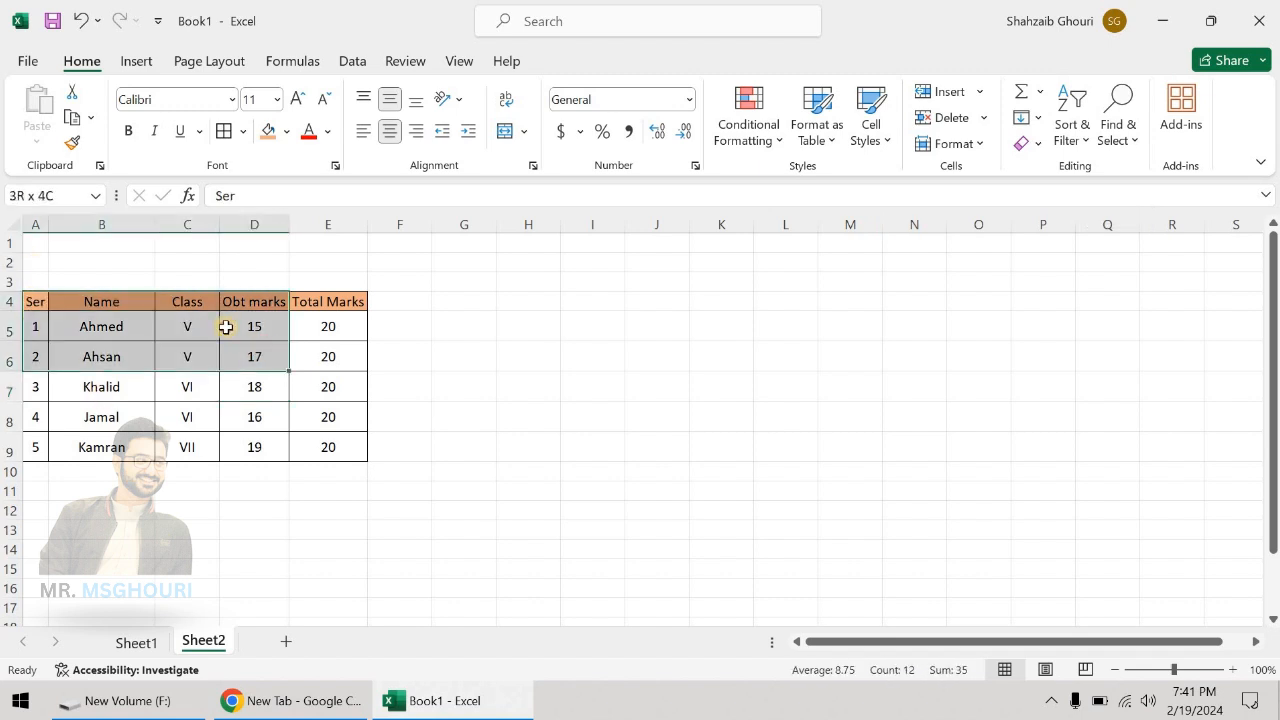
{"action": "left_click", "coordinate": [118, 302]}
{"action": "left_click_drag", "start_coordinate": [35, 301], "coordinate": [343, 447]}
{"action": "left_click", "coordinate": [1071, 140]}
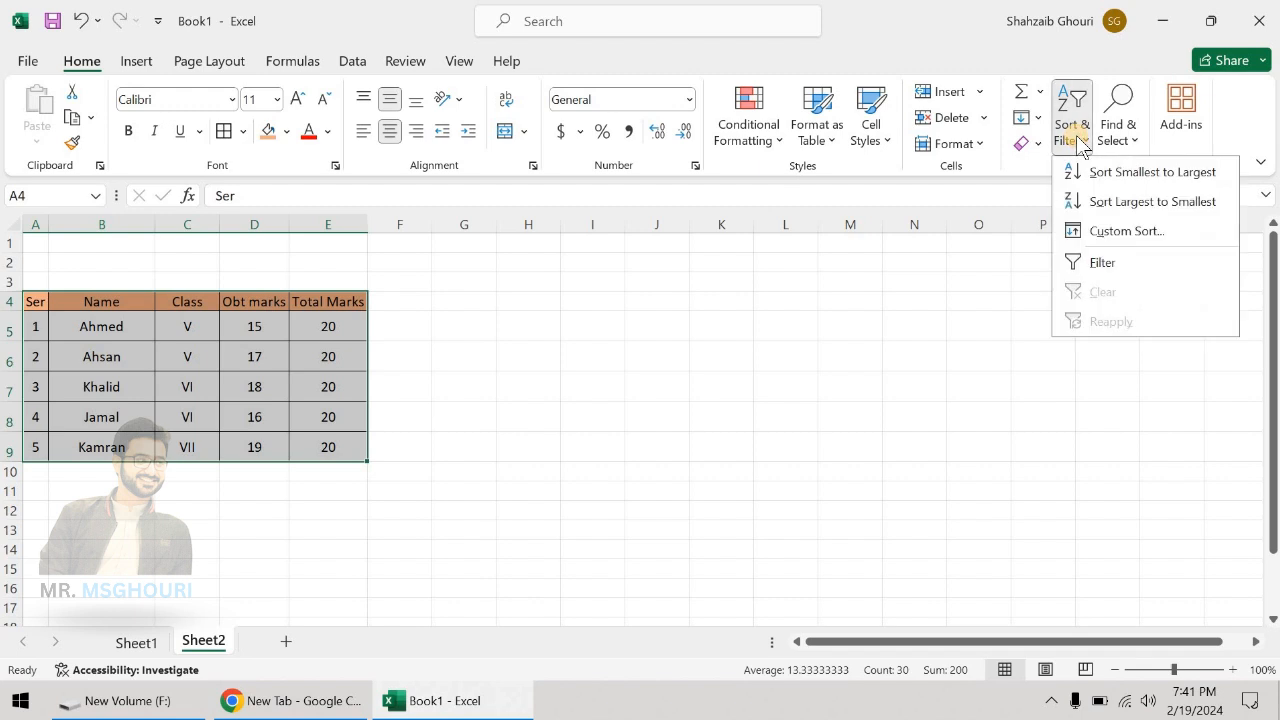
{"action": "left_click", "coordinate": [1118, 231]}
{"action": "left_click_drag", "start_coordinate": [808, 187], "coordinate": [829, 186]}
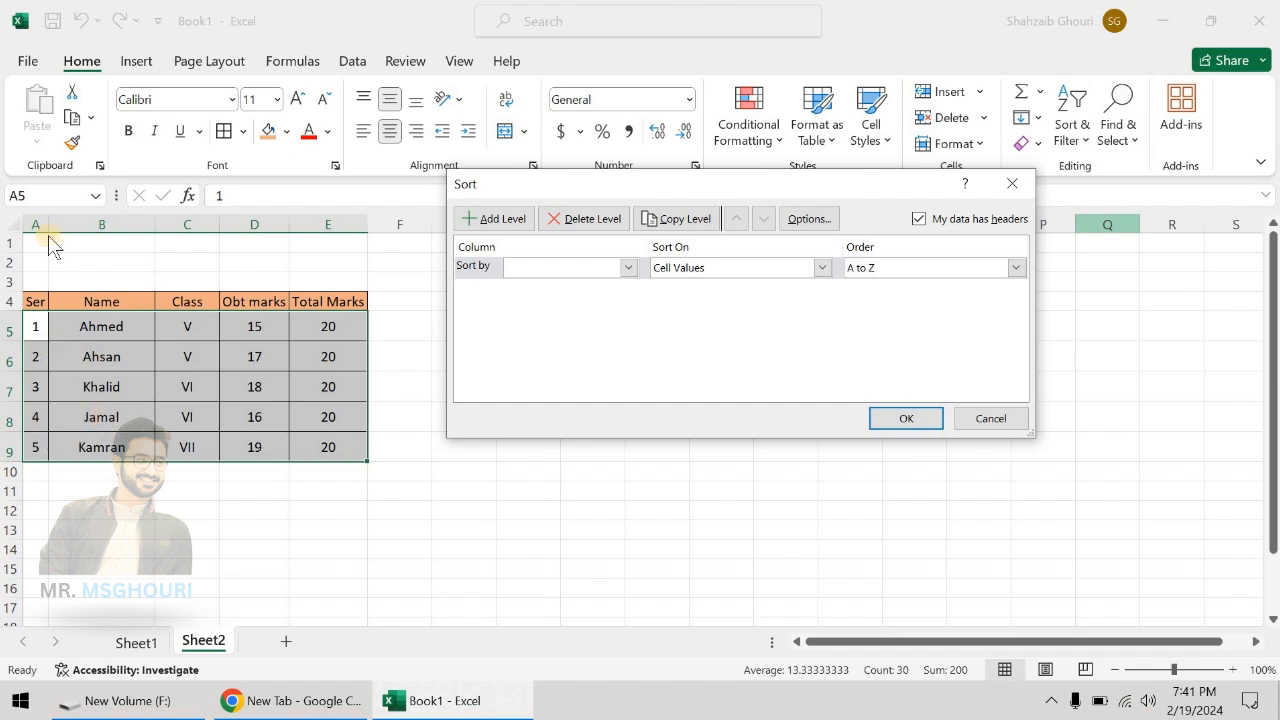
{"action": "left_click", "coordinate": [630, 268]}
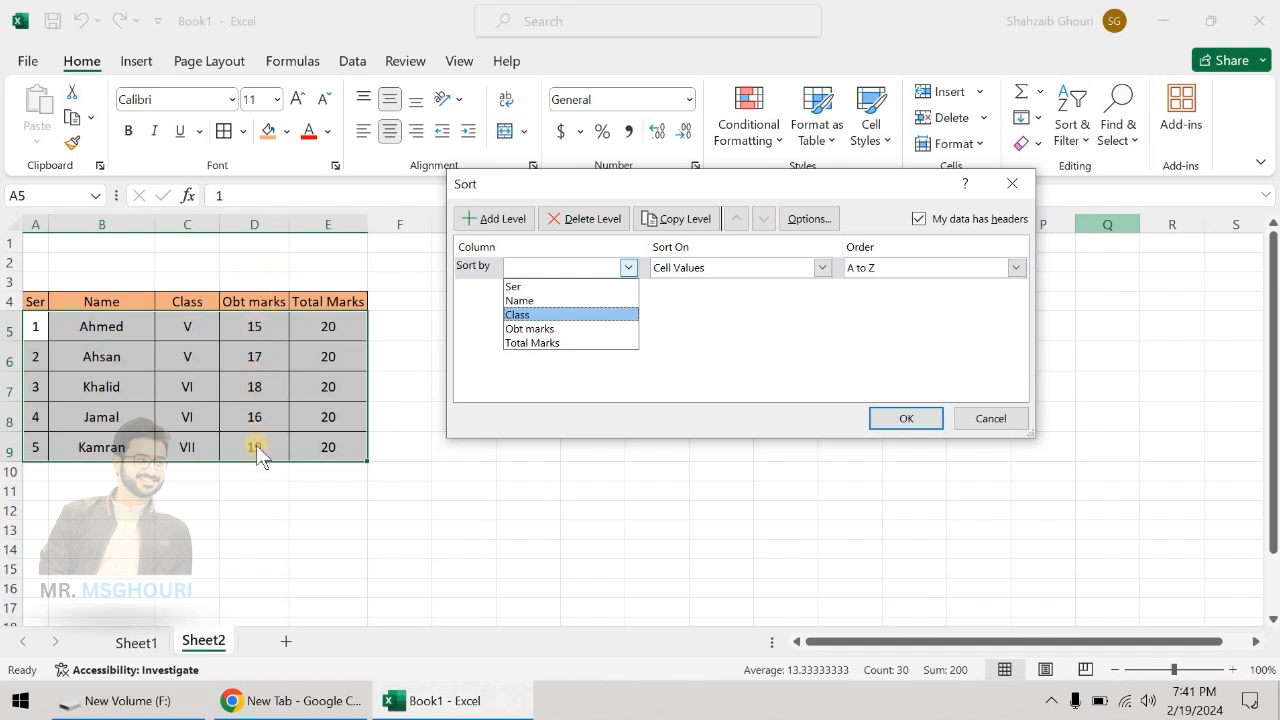
{"action": "left_click", "coordinate": [540, 328]}
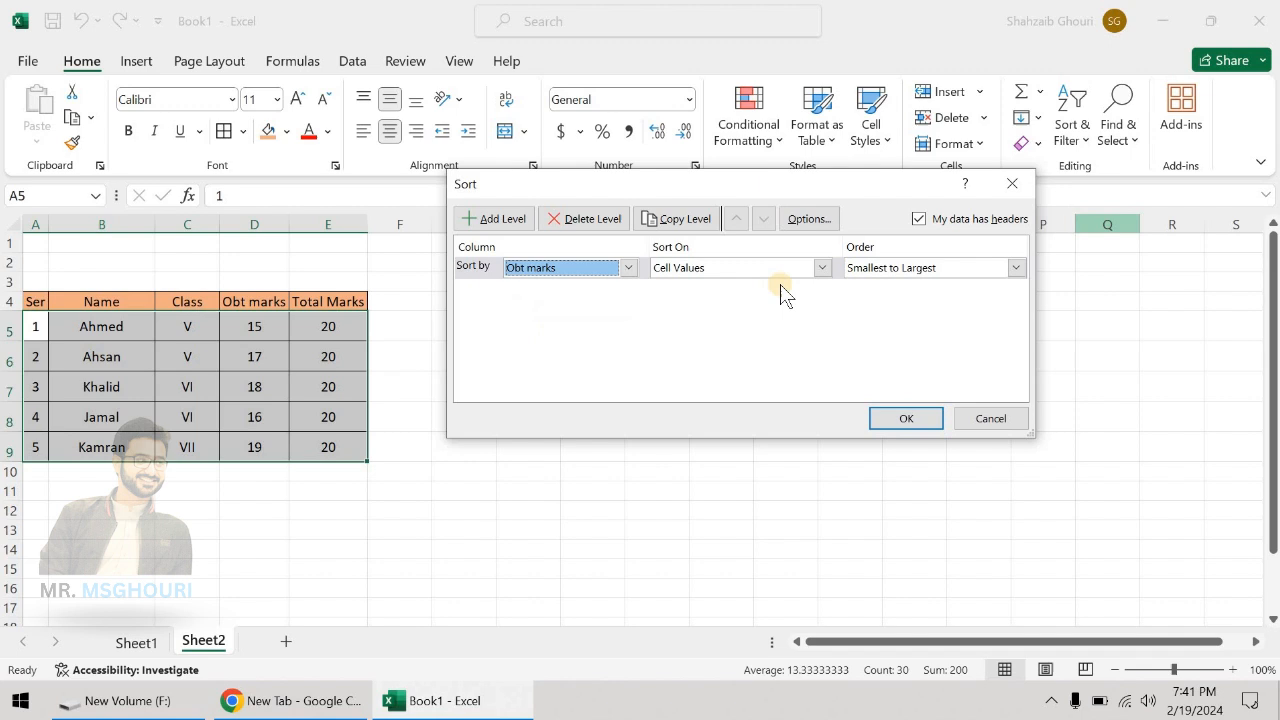
{"action": "left_click", "coordinate": [876, 268]}
{"action": "left_click", "coordinate": [876, 301]}
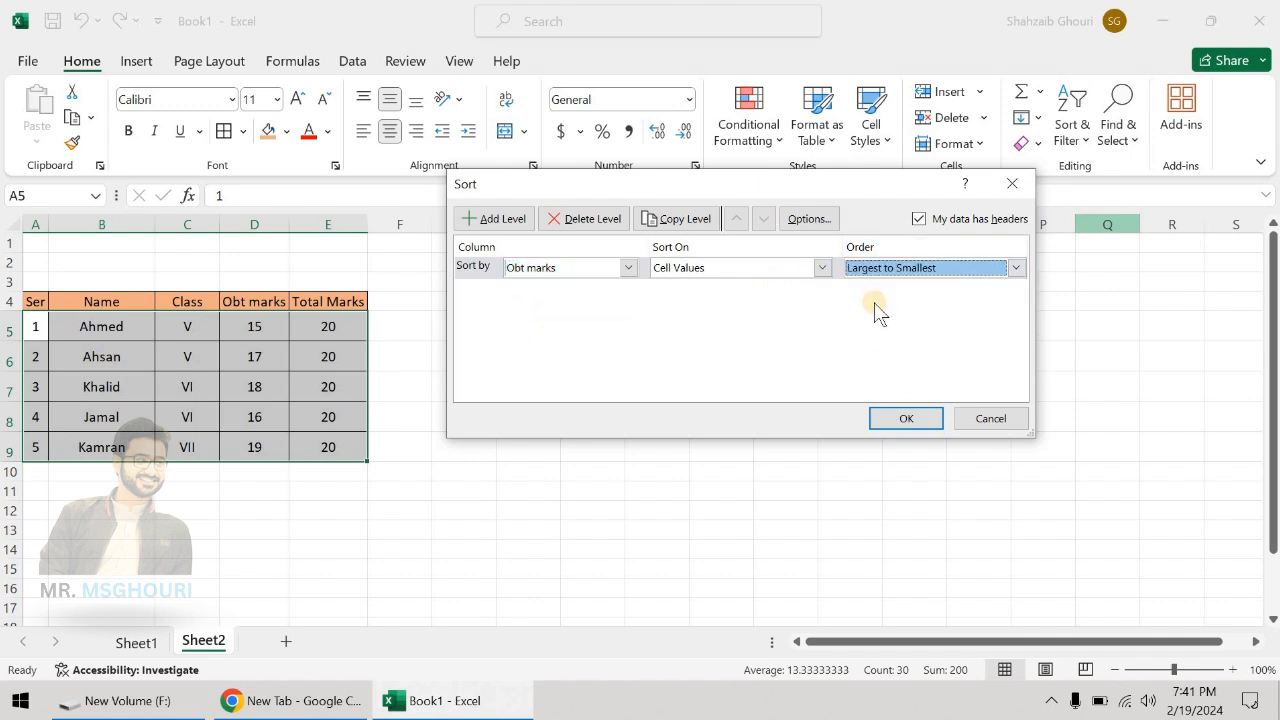
{"action": "left_click", "coordinate": [897, 417]}
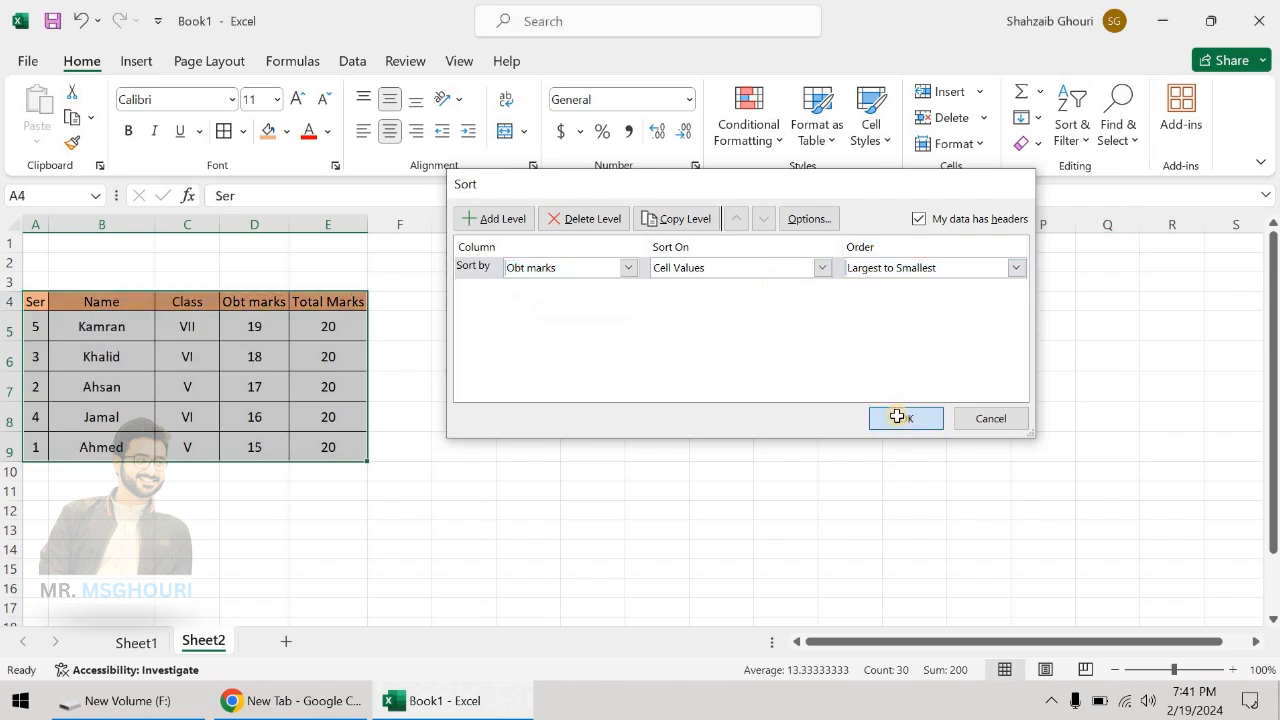
Check the order of the sorted Obt marks from D5 down to D9
{"action": "left_click", "coordinate": [42, 418]}
{"action": "left_click", "coordinate": [276, 322]}
{"action": "key", "text": "Down"}
{"action": "key", "text": "Down"}
{"action": "key", "text": "Down"}
{"action": "key", "text": "Down"}
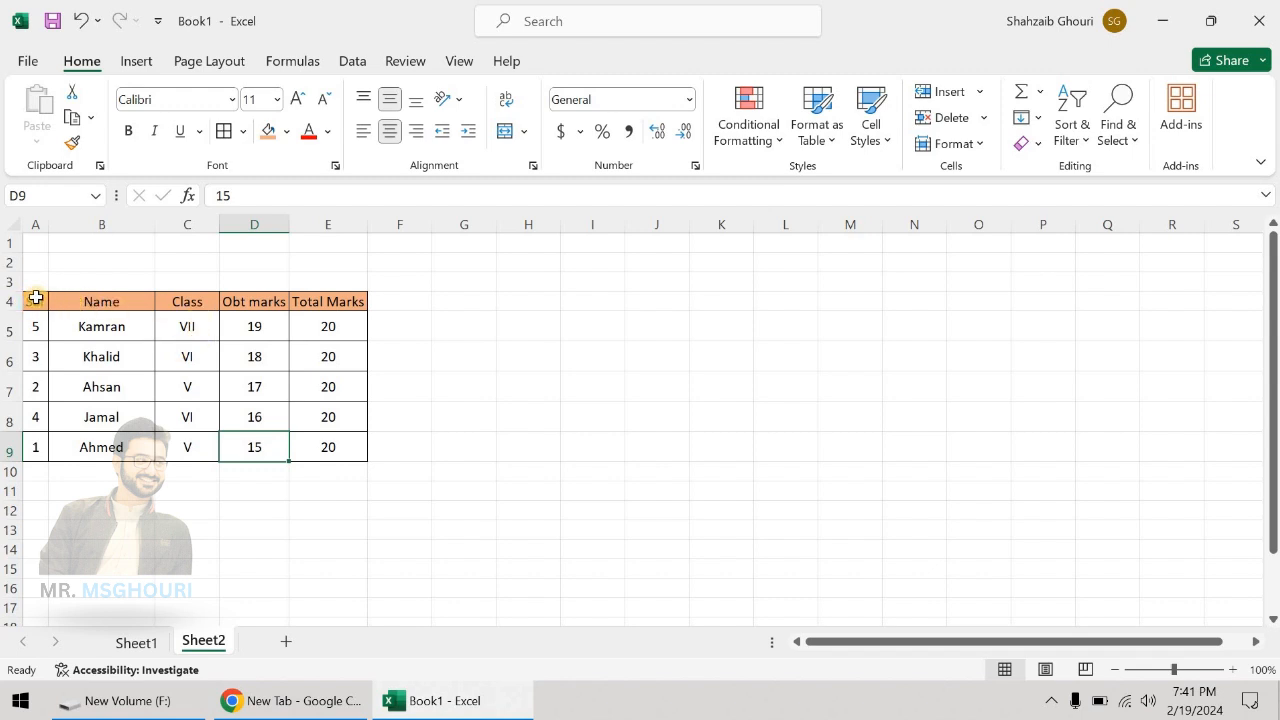
Custom sort the marks table A4:E9 by Class in A to Z order
{"action": "left_click", "coordinate": [35, 300]}
{"action": "left_click_drag", "start_coordinate": [231, 359], "coordinate": [340, 447]}
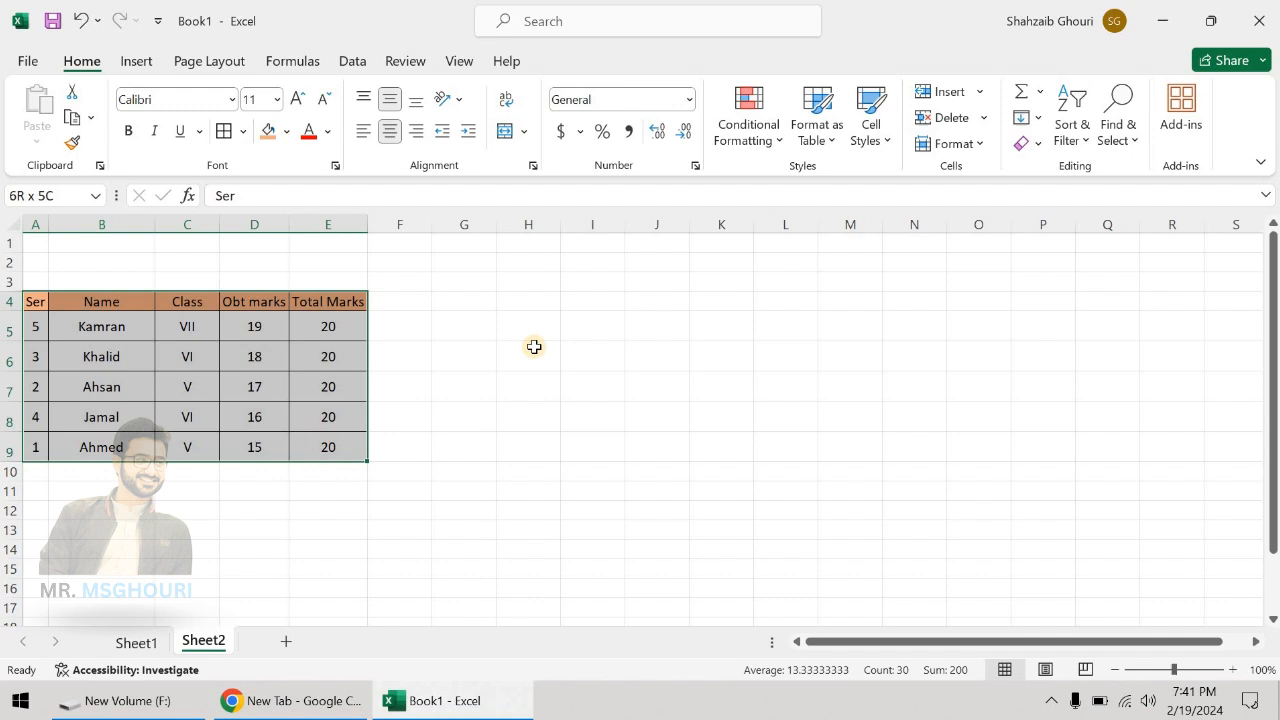
{"action": "left_click", "coordinate": [1071, 128]}
{"action": "left_click", "coordinate": [1110, 233]}
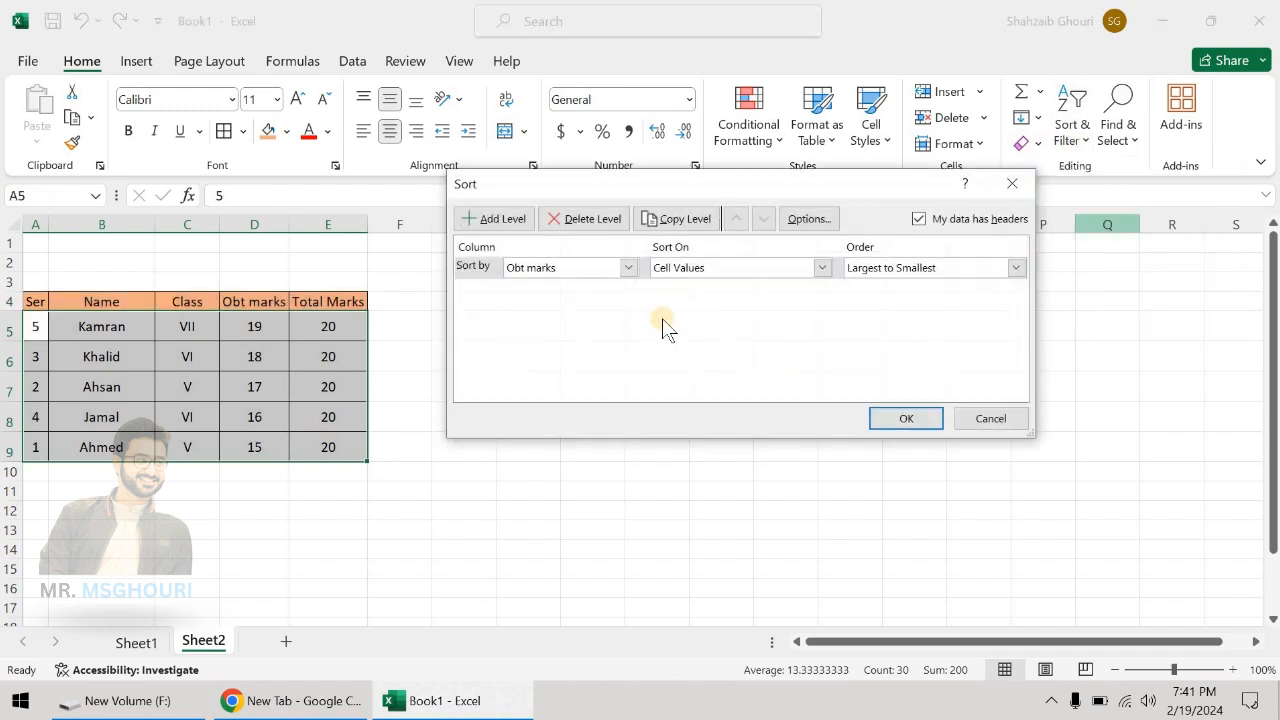
{"action": "left_click", "coordinate": [627, 268]}
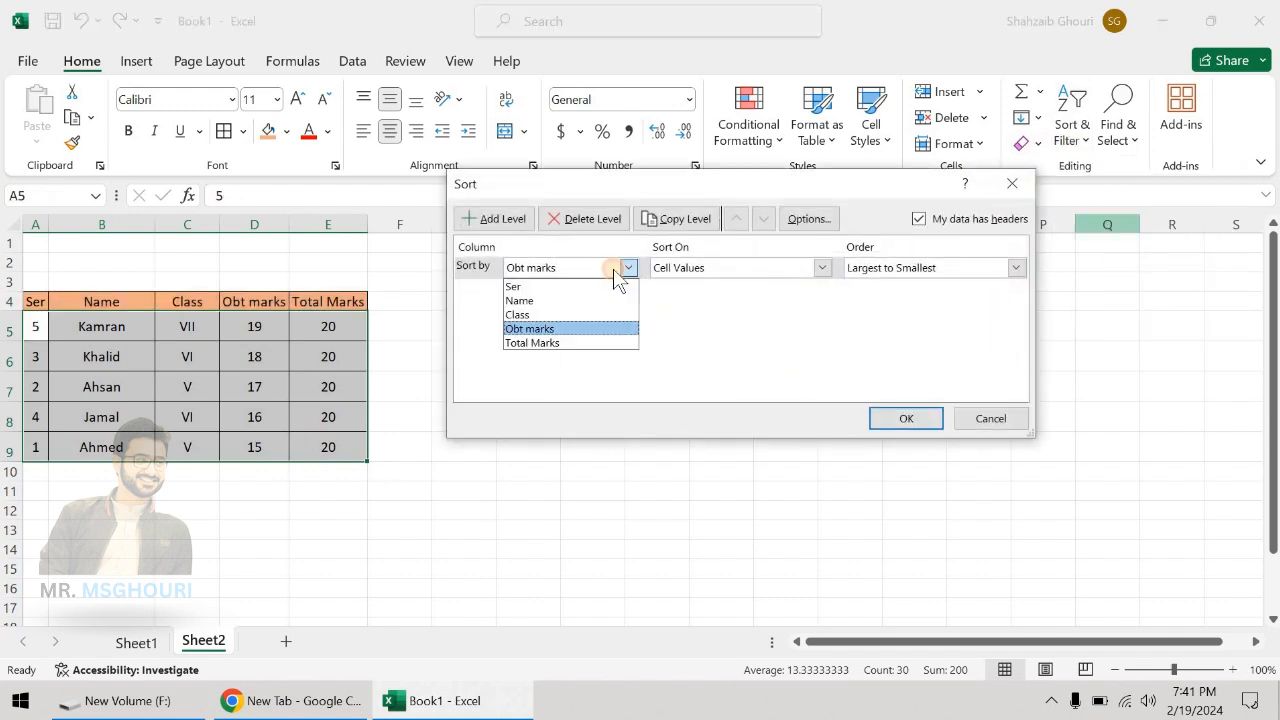
{"action": "left_click", "coordinate": [557, 311]}
{"action": "left_click", "coordinate": [894, 268]}
{"action": "left_click", "coordinate": [893, 281]}
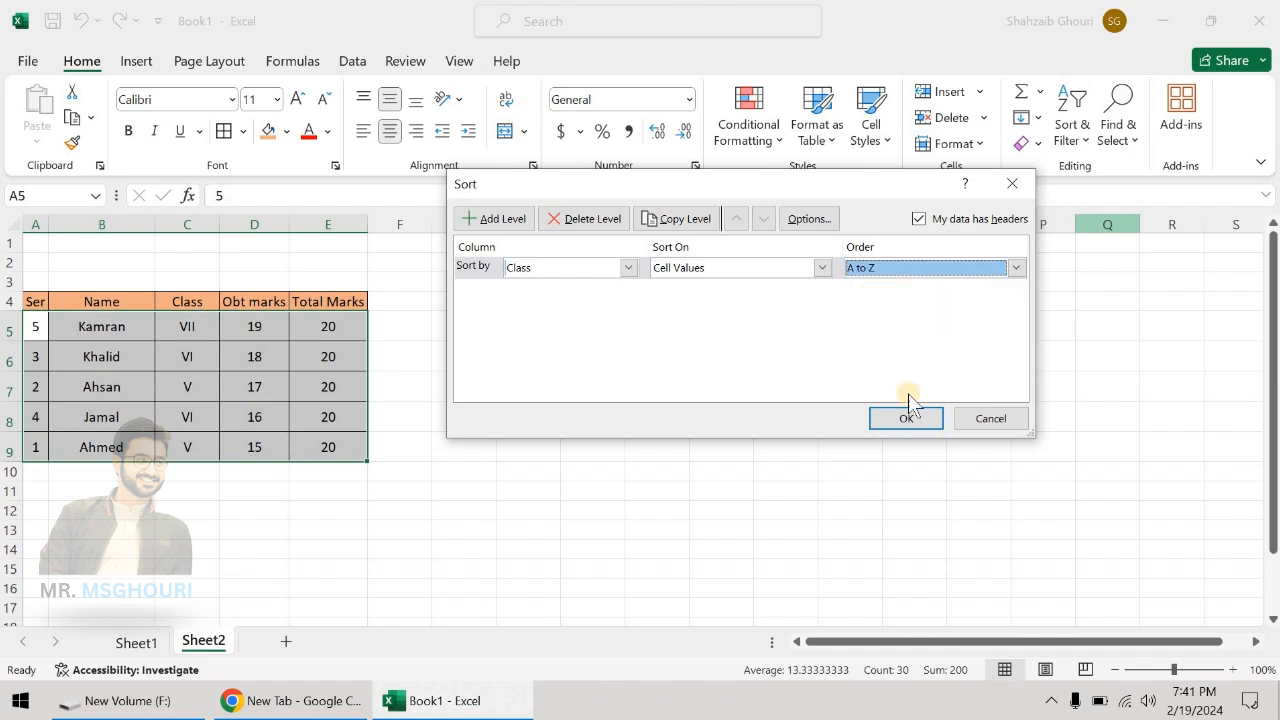
{"action": "left_click", "coordinate": [915, 419]}
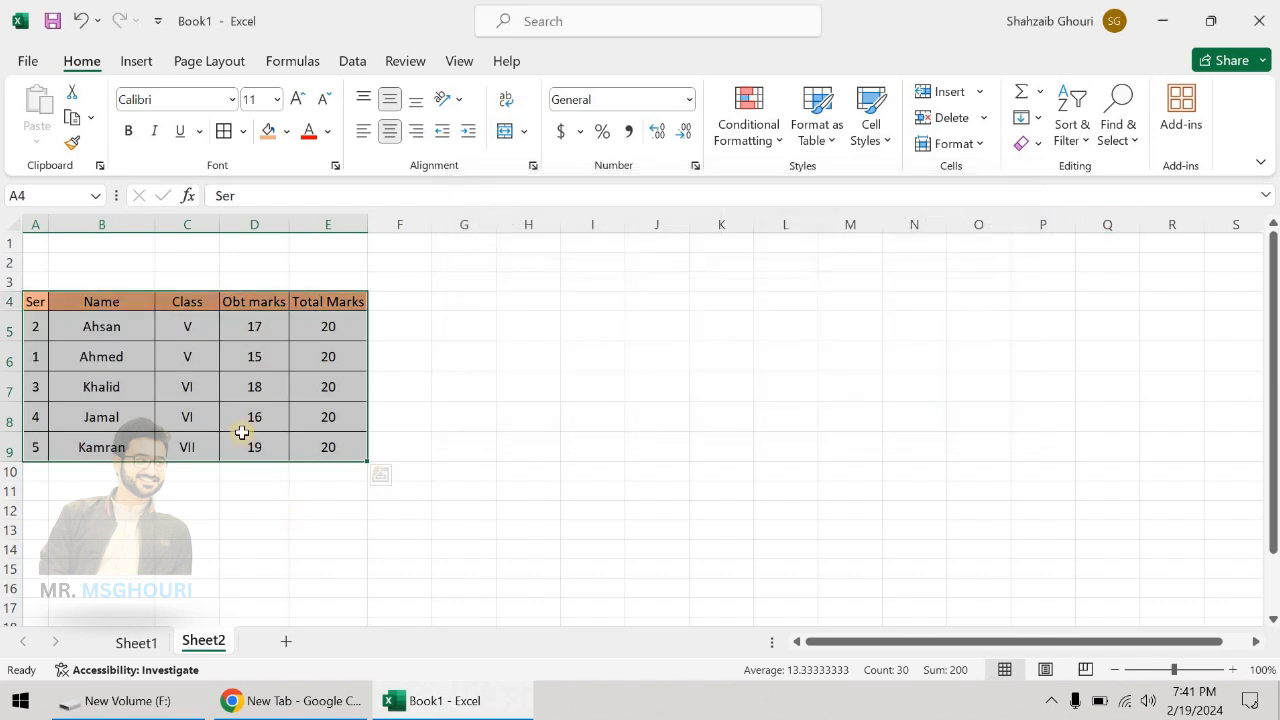
Turn on filtering for the marks table's header row A4:E4 on Sheet2
{"action": "left_click", "coordinate": [186, 424]}
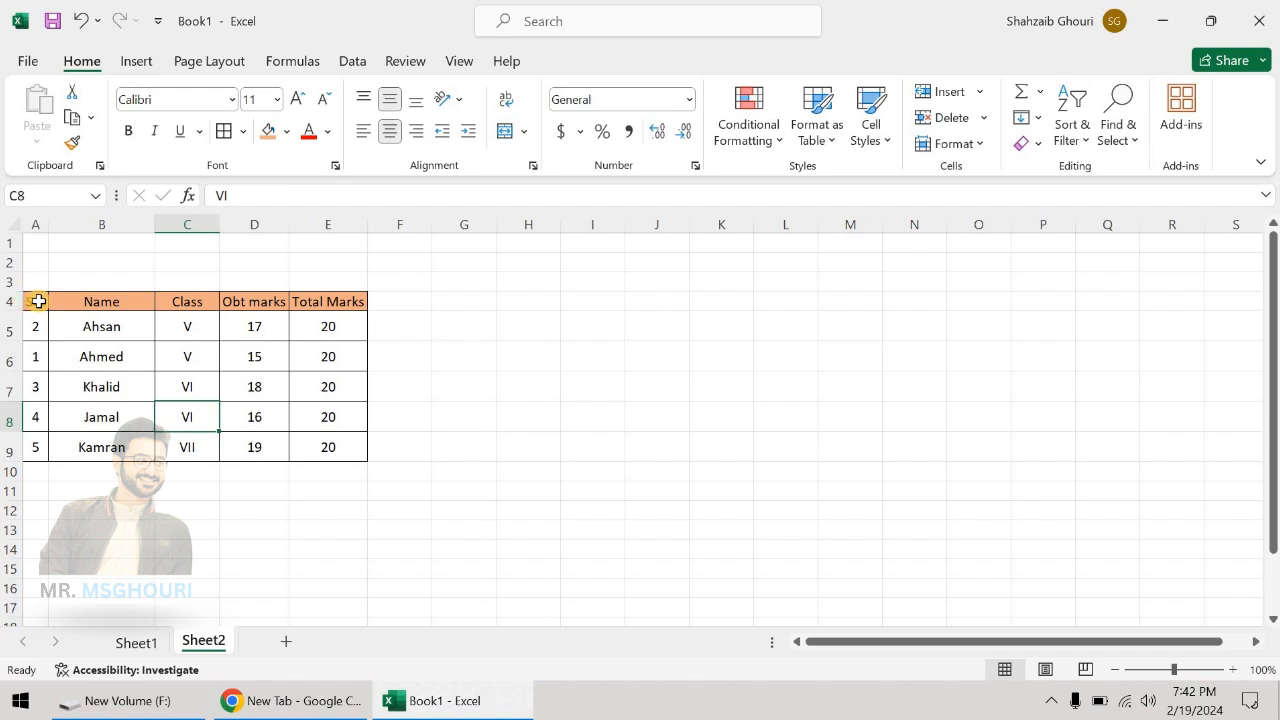
{"action": "left_click", "coordinate": [34, 298]}
{"action": "left_click_drag", "start_coordinate": [327, 301], "coordinate": [360, 300]}
{"action": "left_click", "coordinate": [1072, 132]}
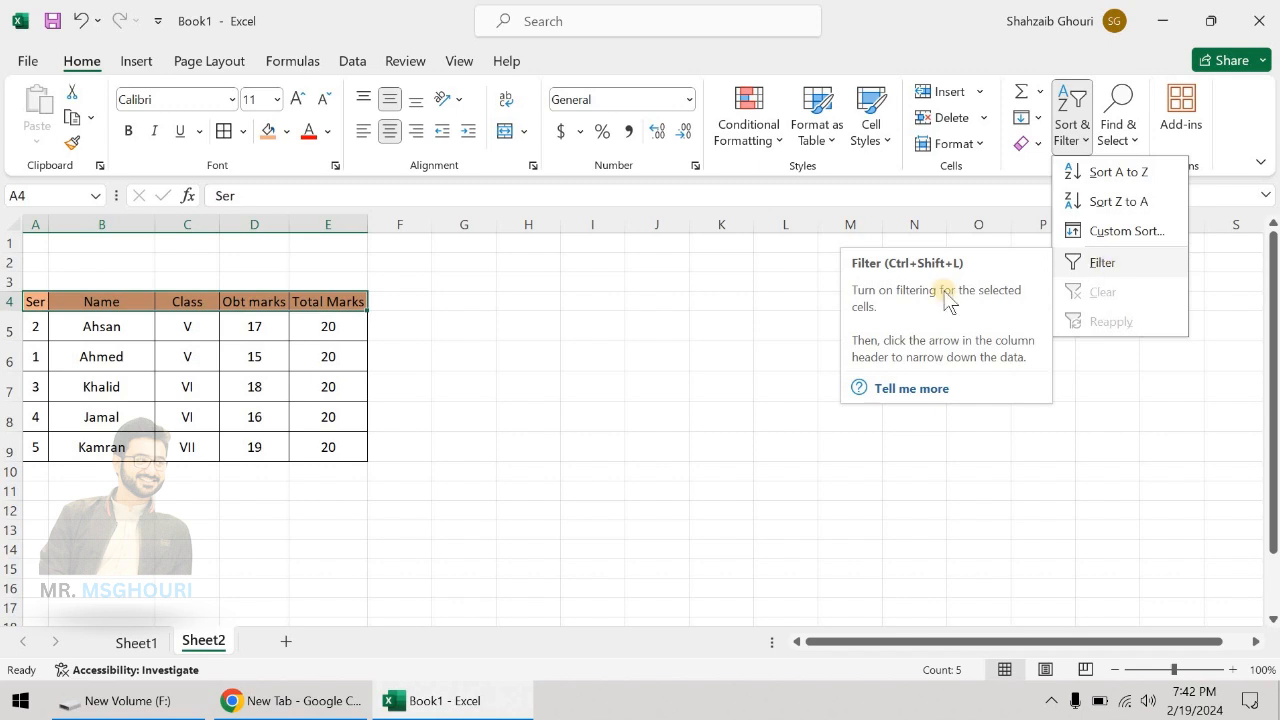
{"action": "left_click", "coordinate": [51, 326]}
{"action": "left_click_drag", "start_coordinate": [40, 301], "coordinate": [2, 310]}
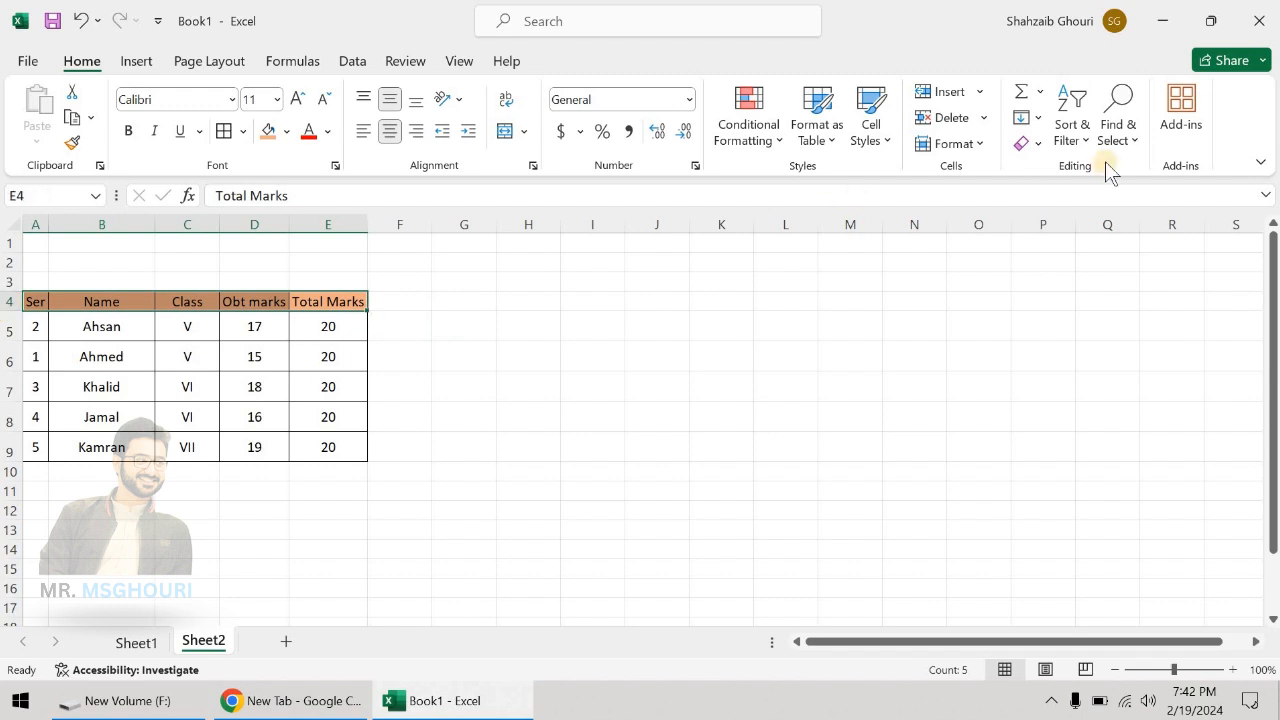
{"action": "left_click", "coordinate": [1071, 130]}
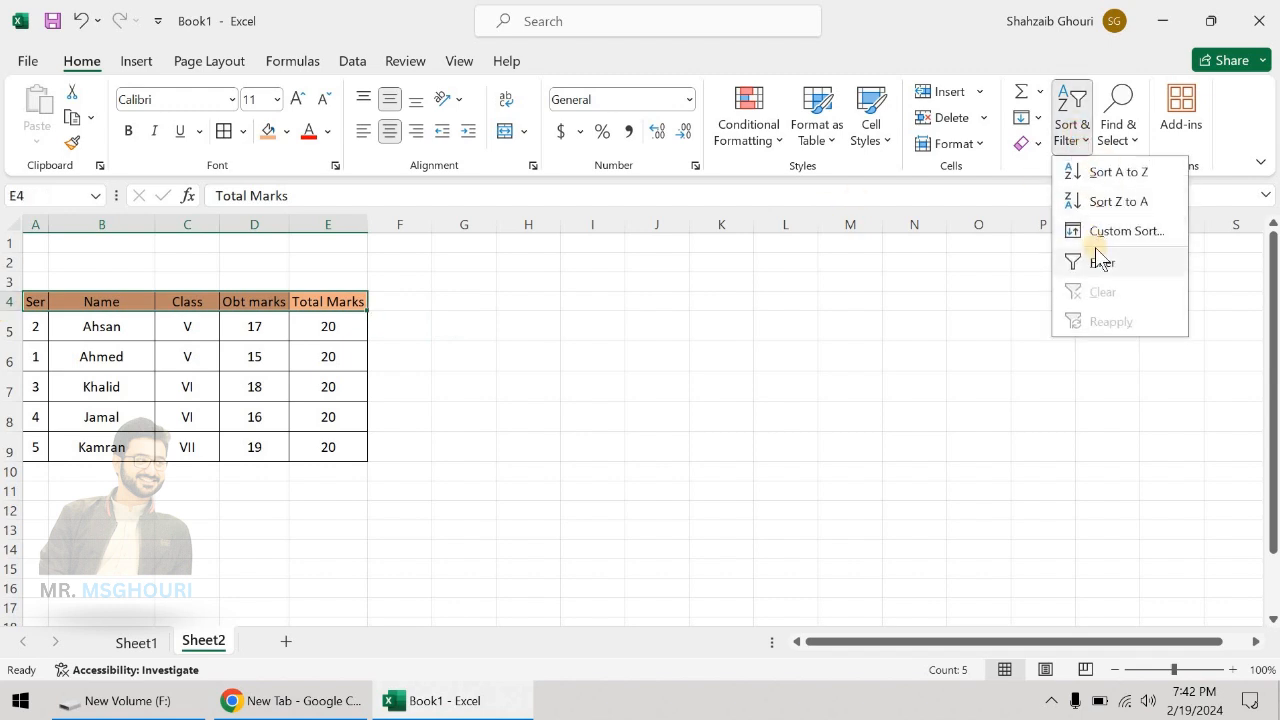
{"action": "left_click", "coordinate": [1097, 266]}
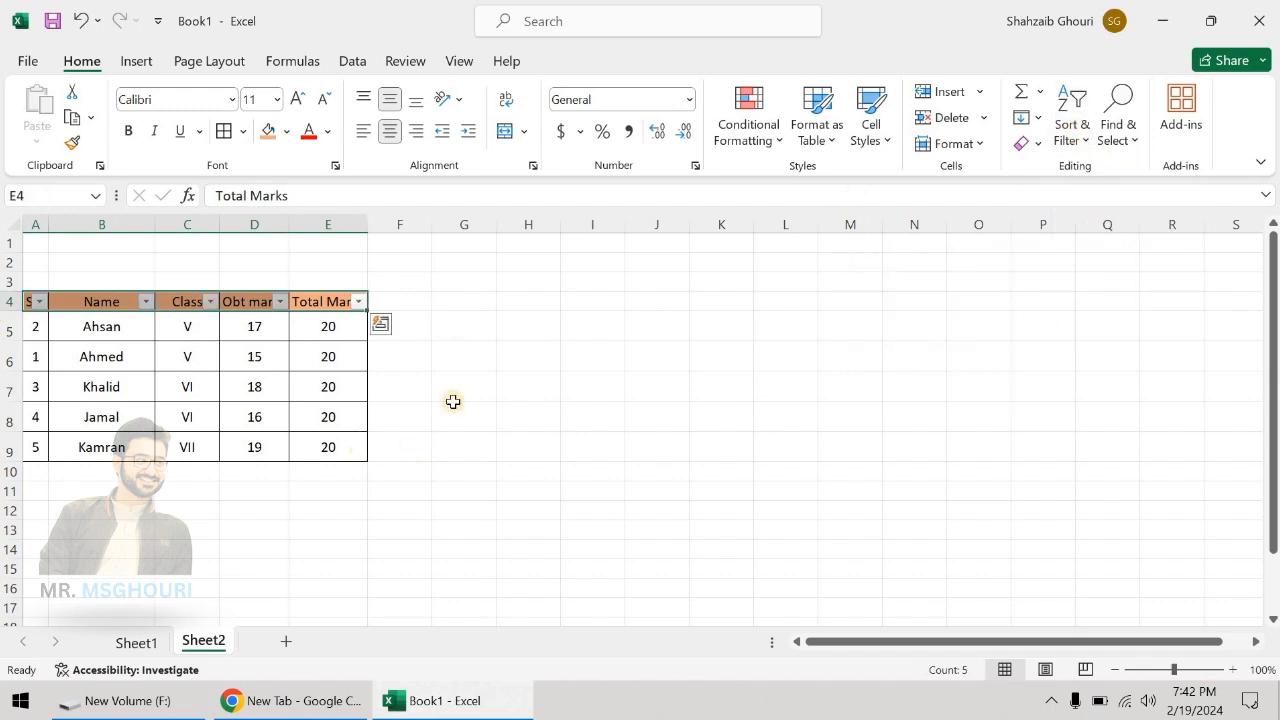
{"action": "left_click", "coordinate": [1074, 130]}
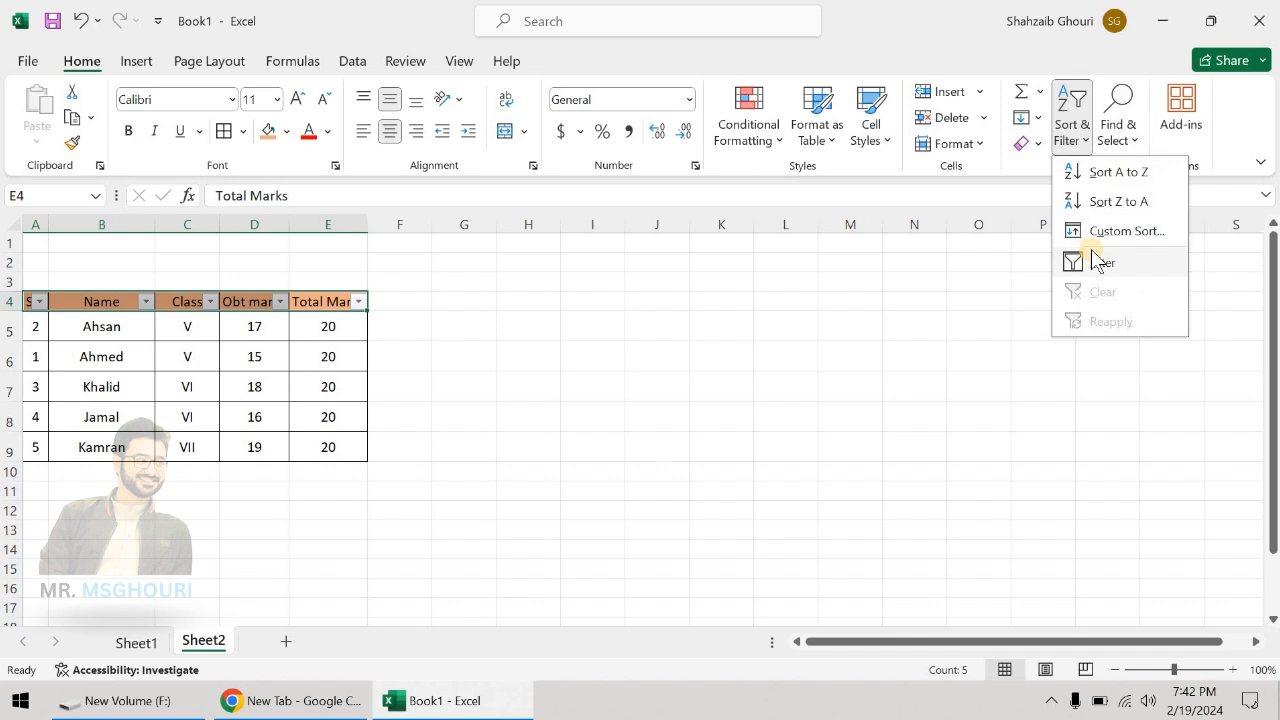
{"action": "left_click", "coordinate": [265, 375]}
{"action": "left_click", "coordinate": [260, 382]}
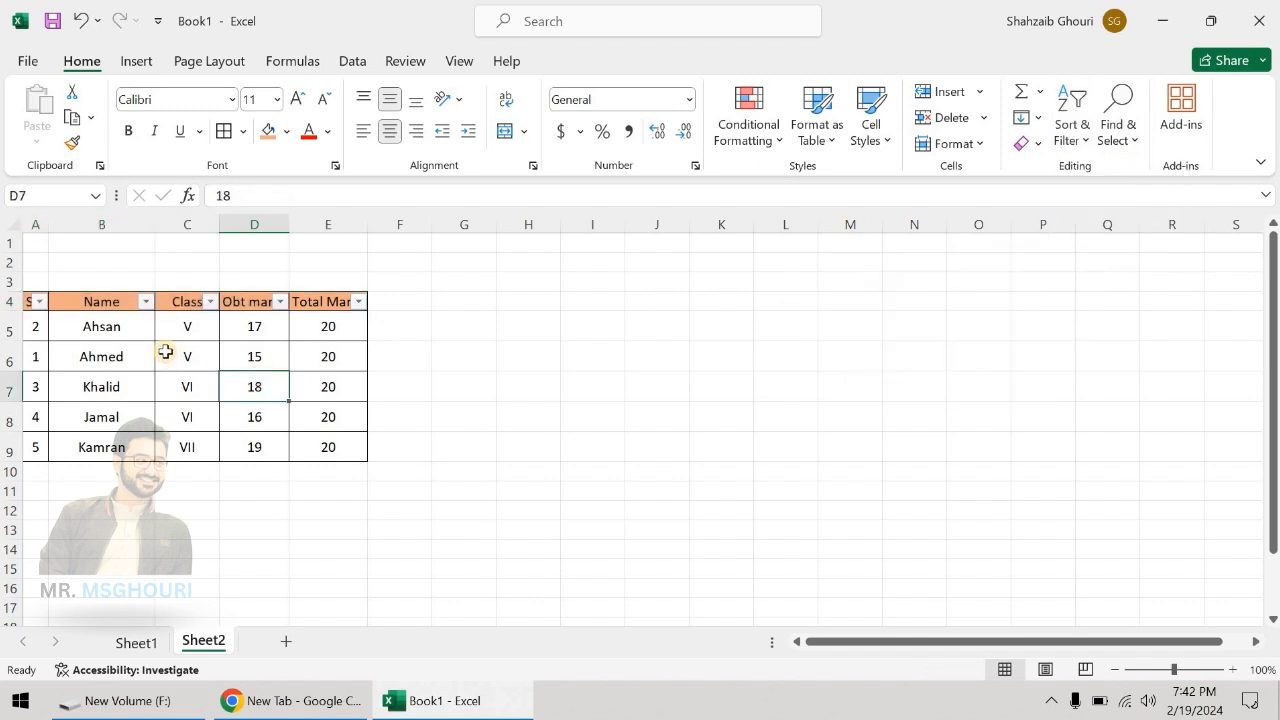
Filter the marks table's Class column to show only class V
{"action": "left_click", "coordinate": [212, 302]}
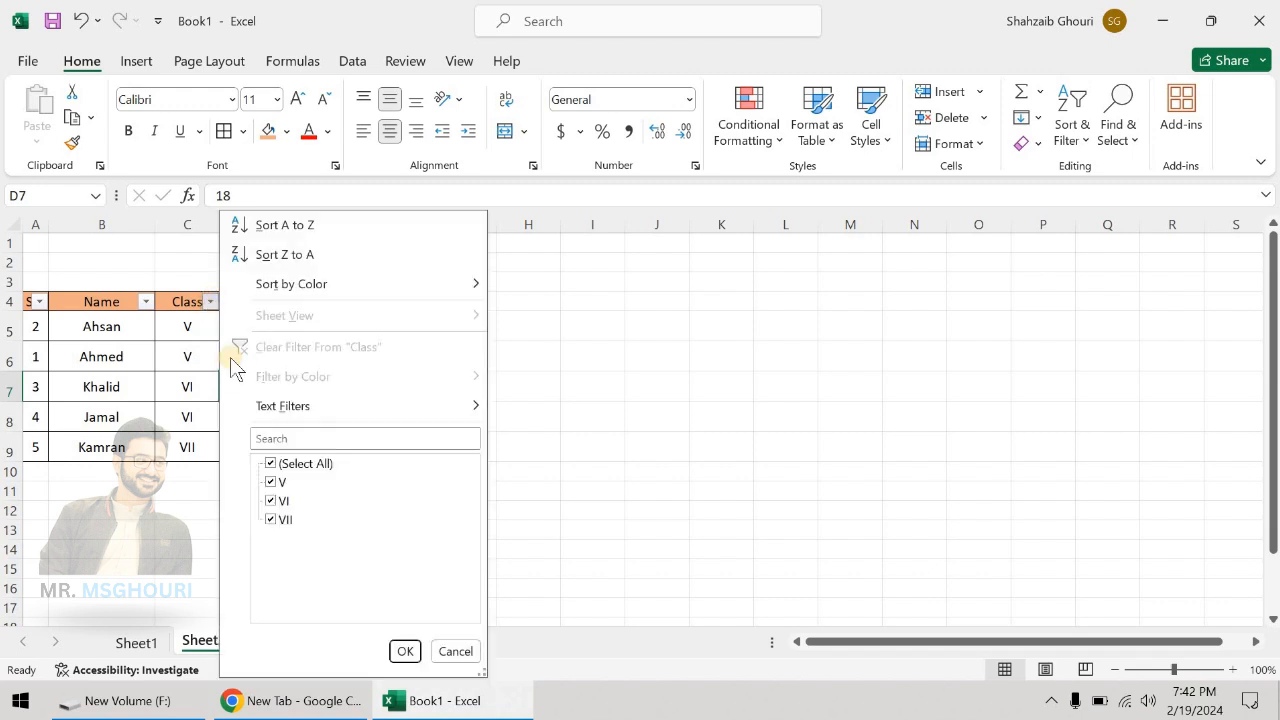
{"action": "left_click", "coordinate": [291, 466]}
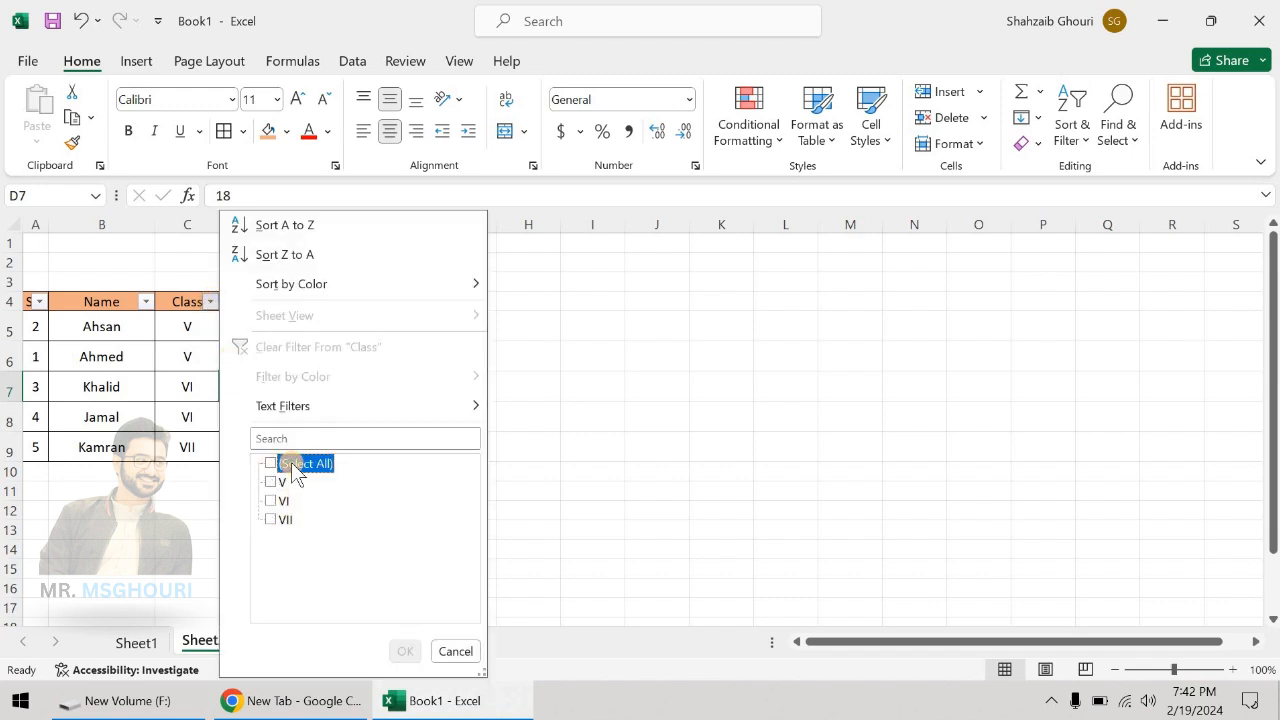
{"action": "left_click", "coordinate": [282, 481]}
{"action": "left_click", "coordinate": [416, 657]}
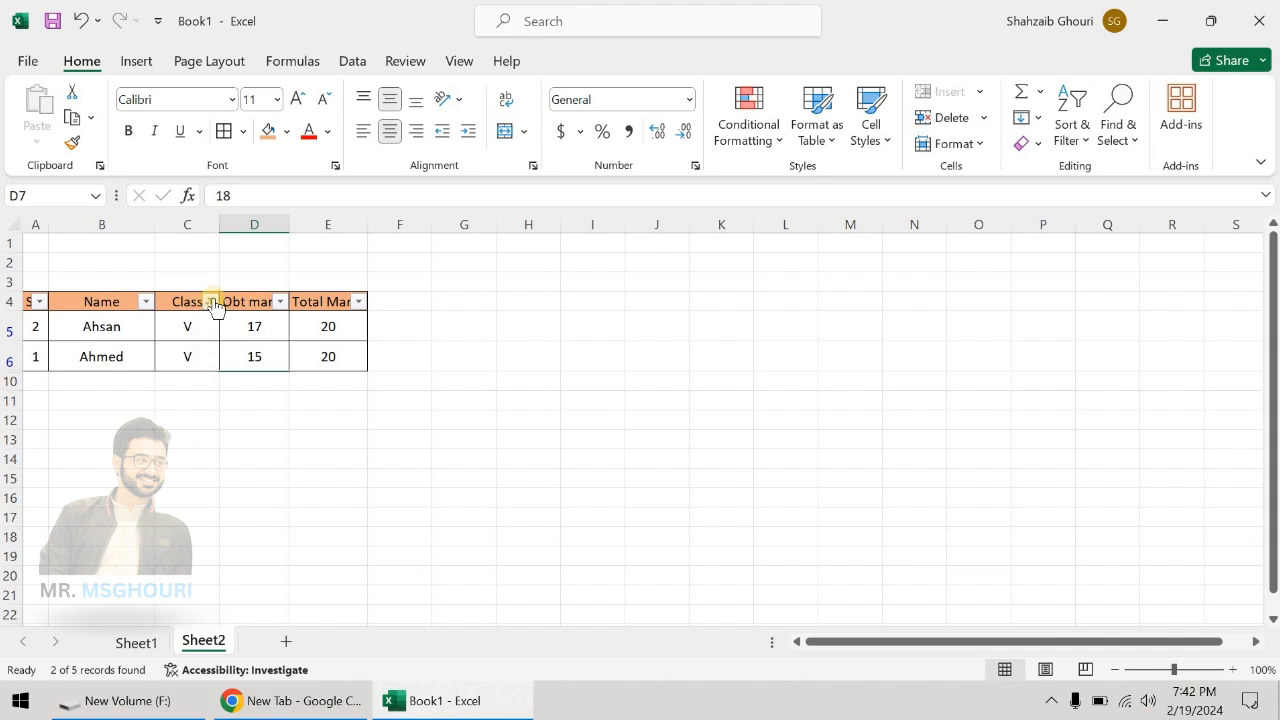
Change the Class filter to show only class VI
{"action": "left_click", "coordinate": [211, 301]}
{"action": "left_click", "coordinate": [274, 482]}
{"action": "left_click", "coordinate": [276, 500]}
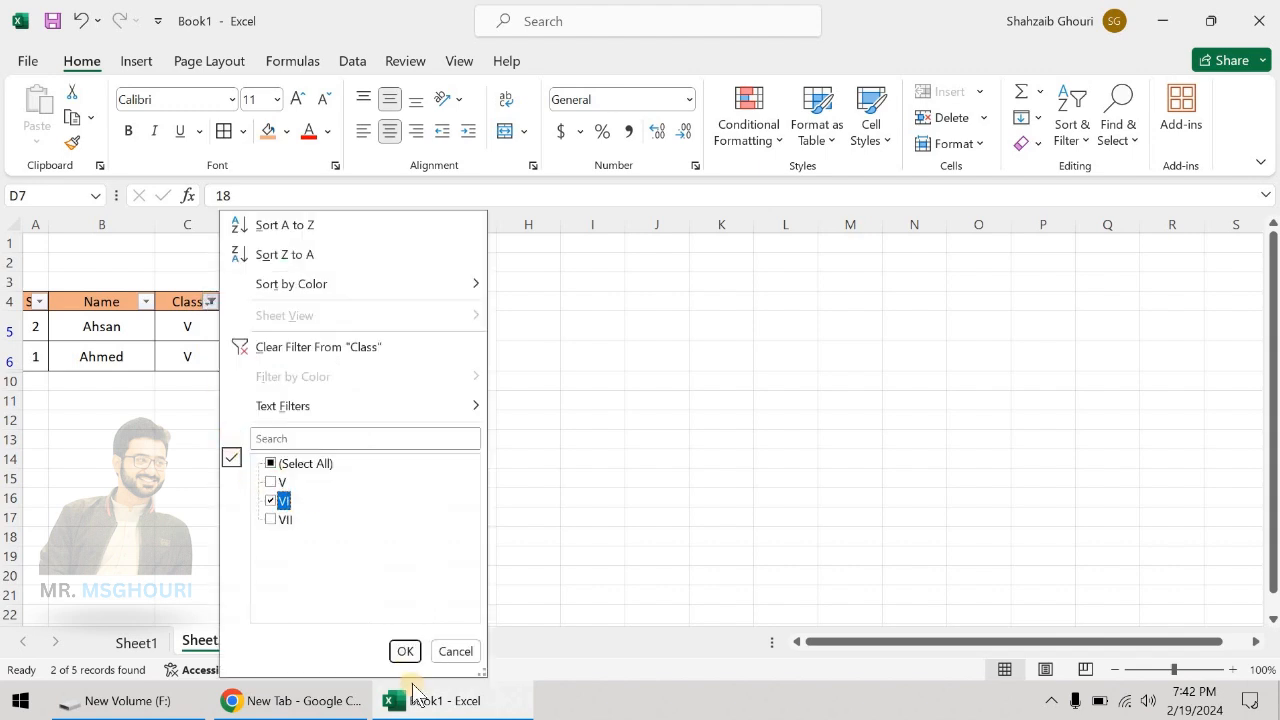
{"action": "left_click", "coordinate": [405, 651]}
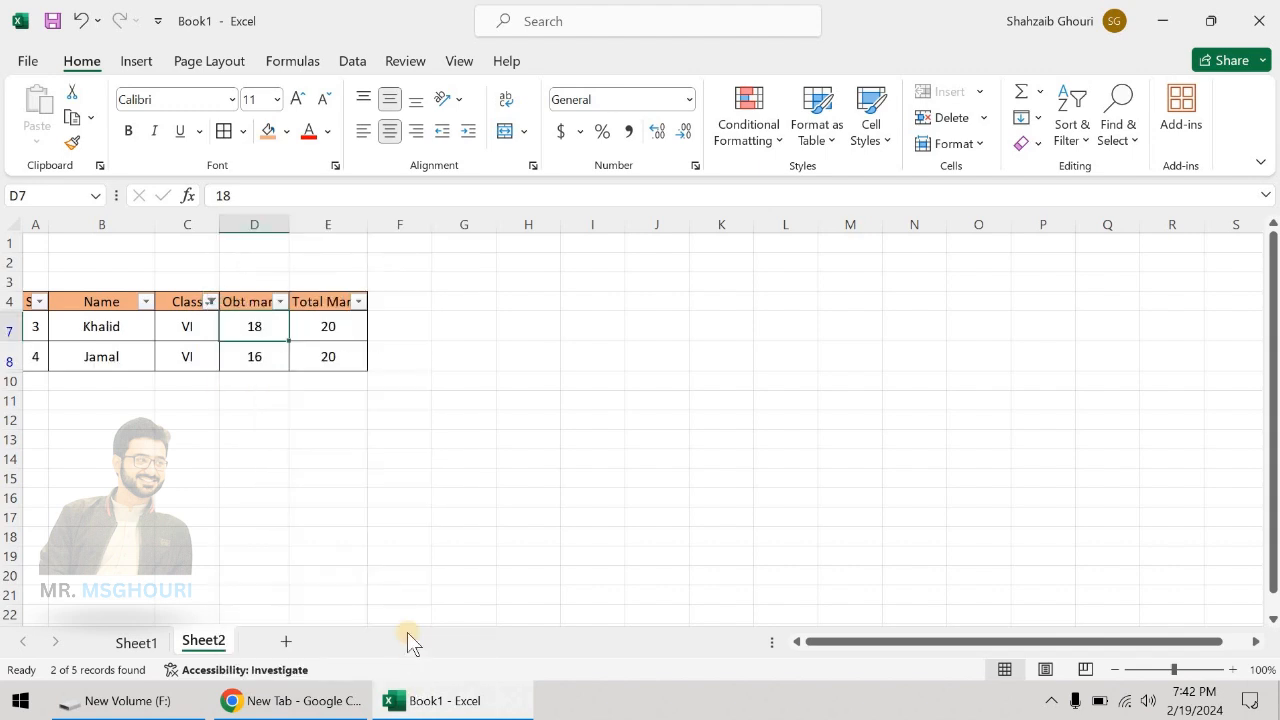
Change the Class filter to show only class VII
{"action": "left_click", "coordinate": [211, 301]}
{"action": "left_click", "coordinate": [276, 500]}
{"action": "left_click", "coordinate": [276, 519]}
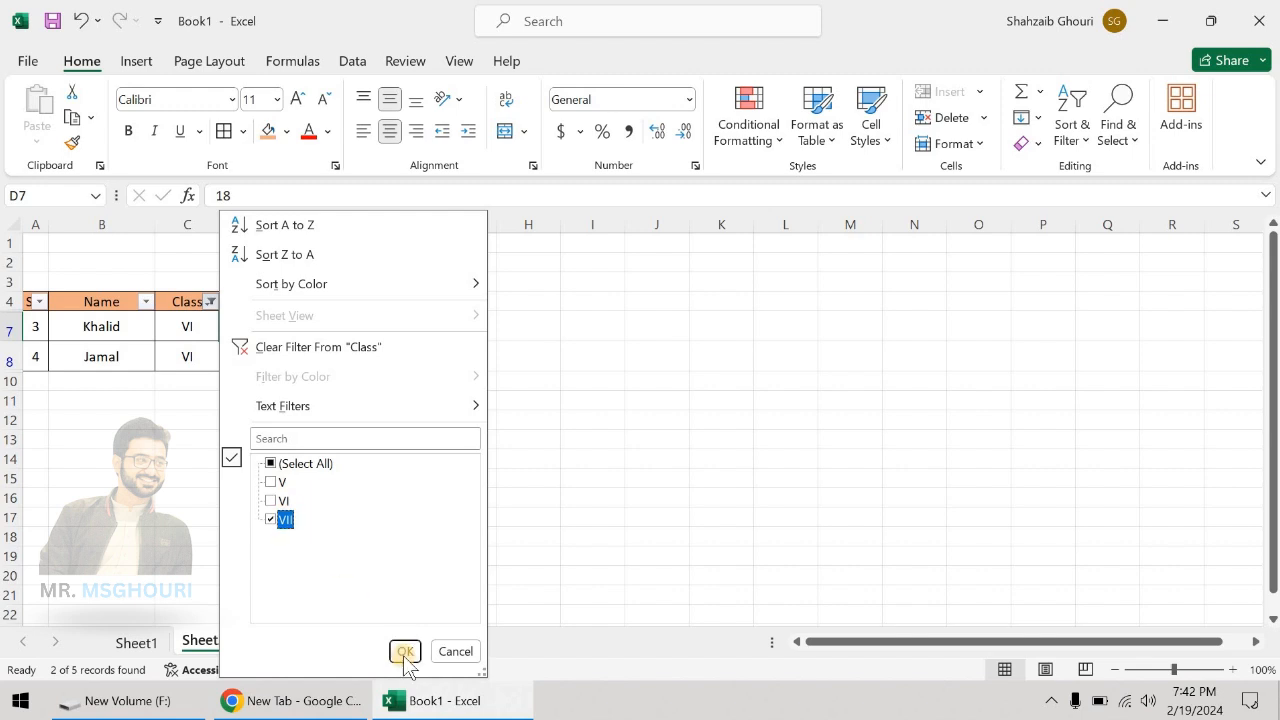
{"action": "left_click", "coordinate": [405, 651]}
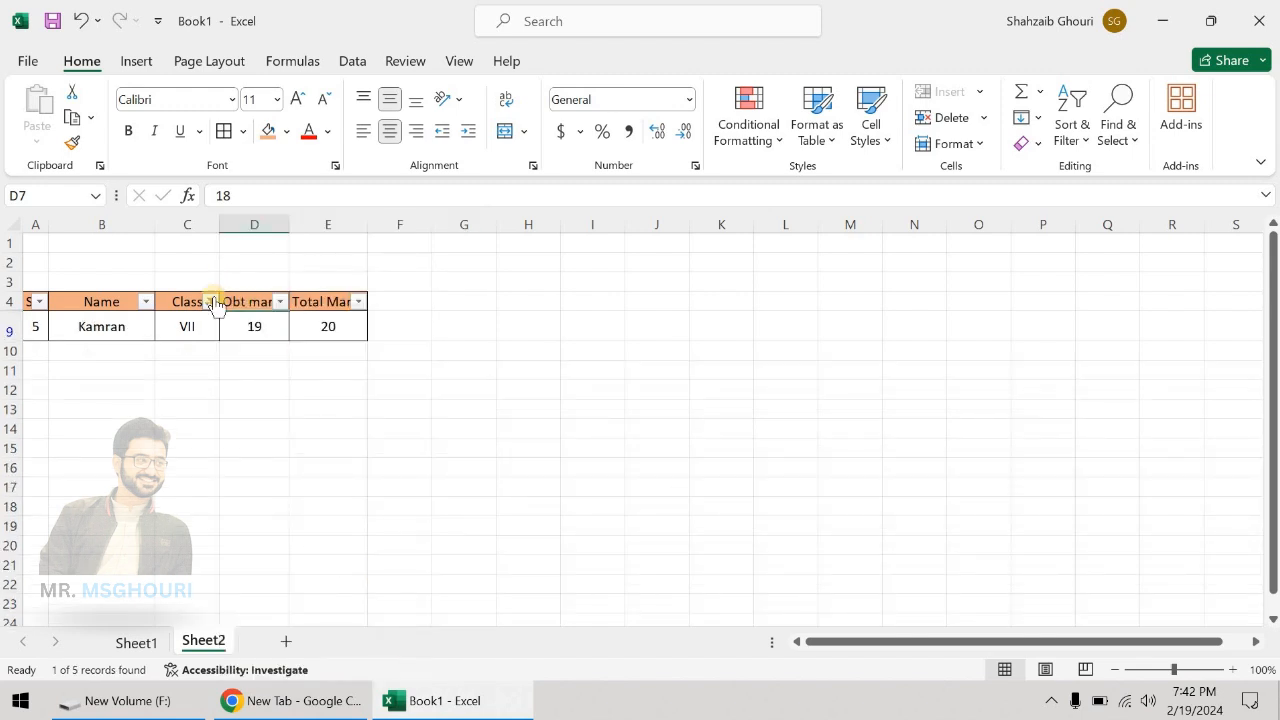
Reselect all values in the Class filter to bring back every row of the marks table
{"action": "left_click", "coordinate": [211, 301]}
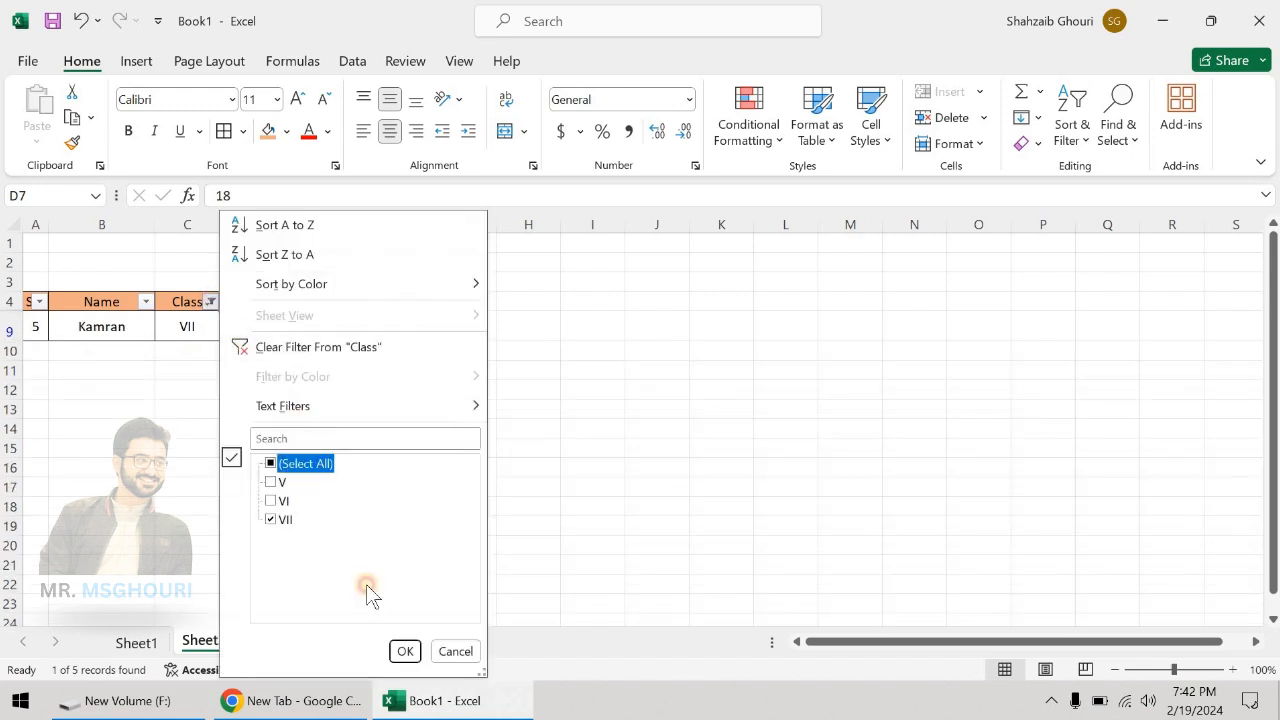
{"action": "left_click", "coordinate": [271, 463]}
{"action": "left_click", "coordinate": [409, 647]}
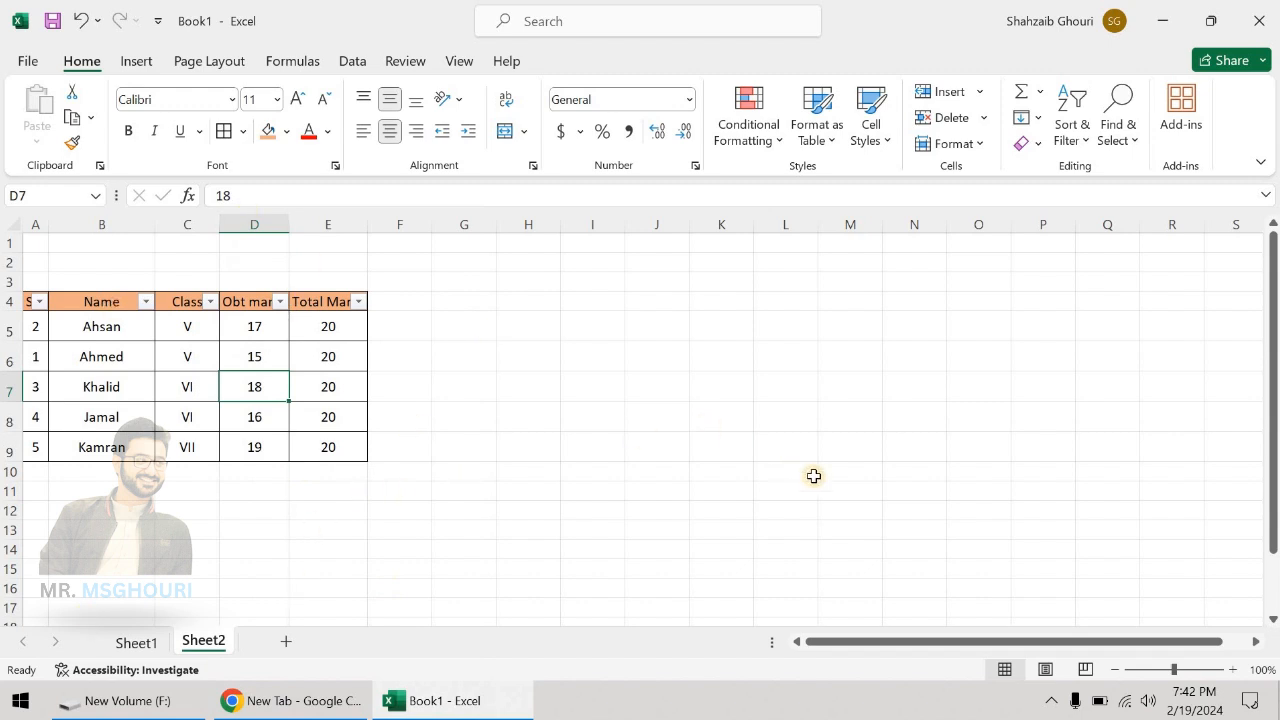
{"action": "left_click", "coordinate": [680, 398]}
Use Find to search the sheet for the student name entered in cell B5
{"action": "left_click", "coordinate": [1133, 140]}
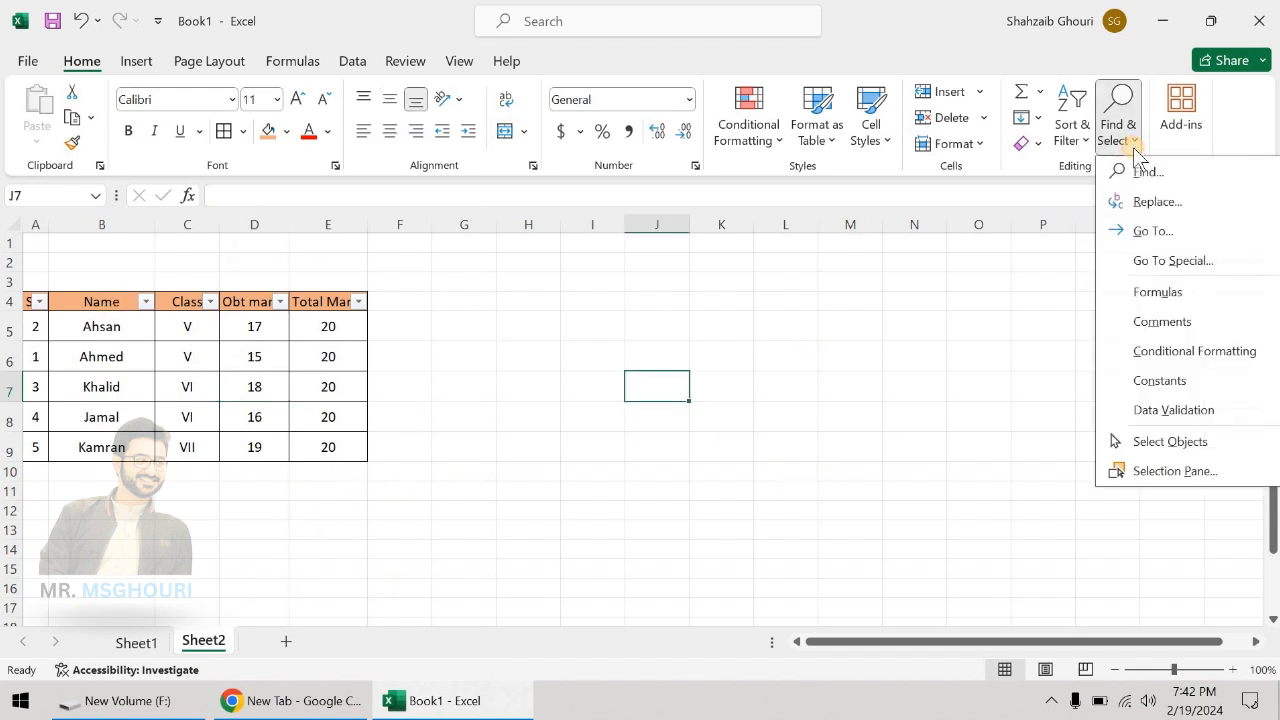
{"action": "left_click", "coordinate": [1135, 149]}
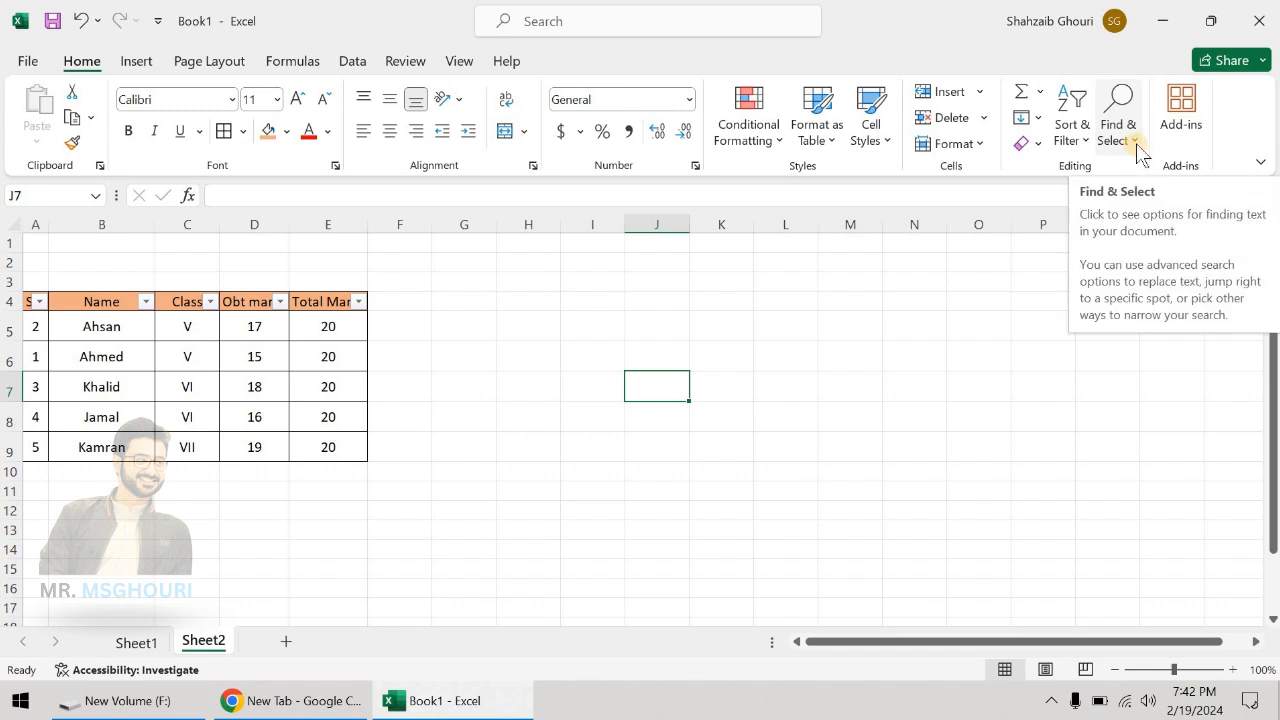
{"action": "left_click", "coordinate": [1137, 150]}
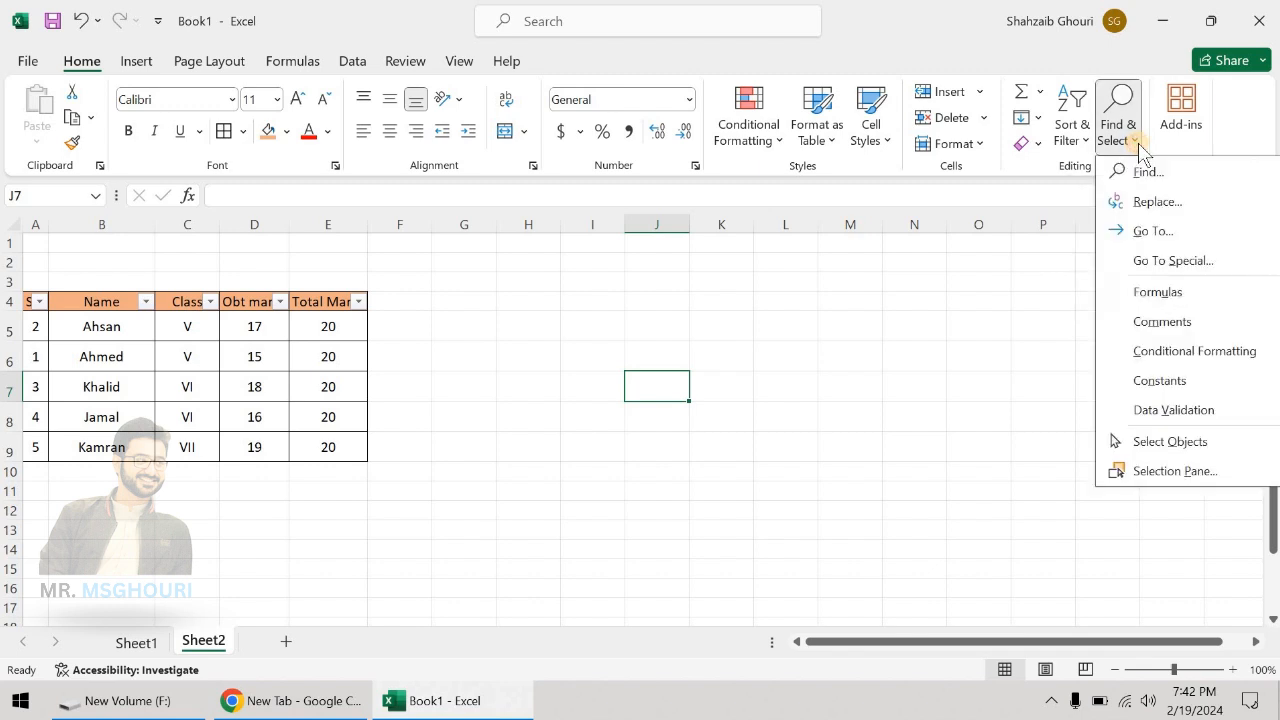
{"action": "left_click", "coordinate": [1137, 150]}
{"action": "key", "text": "ctrl+f"}
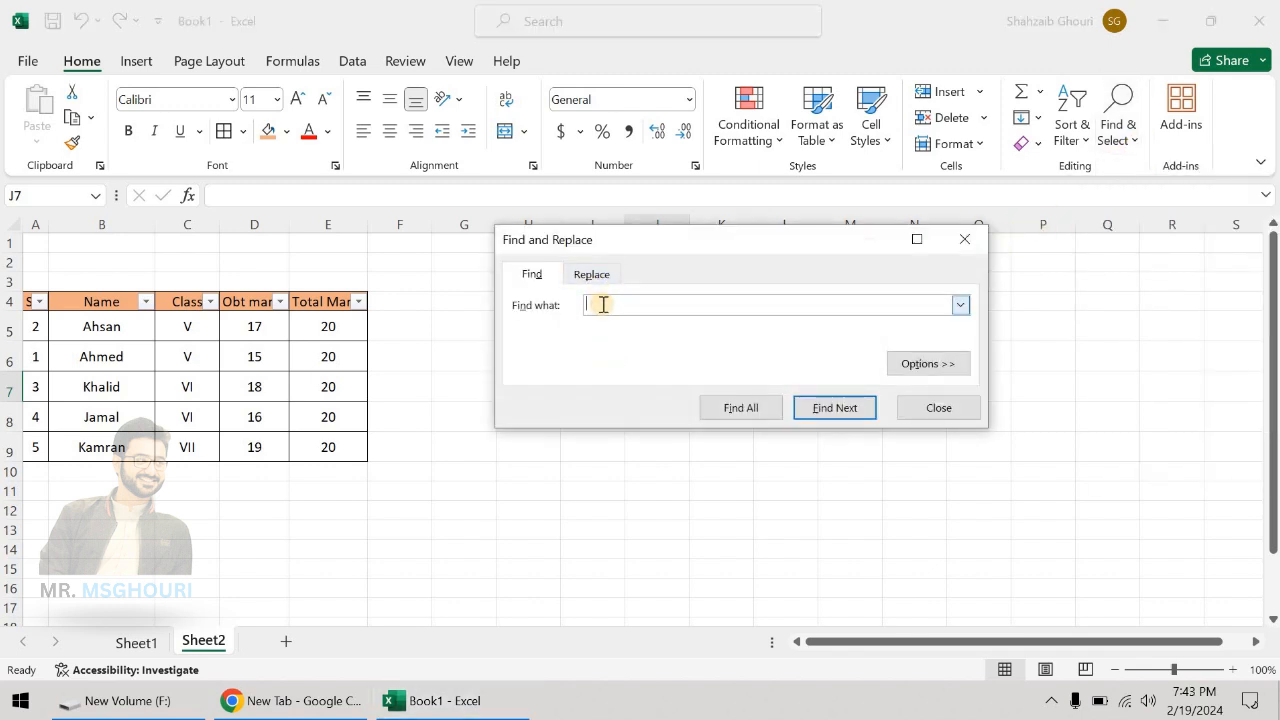
{"action": "key", "text": "Return"}
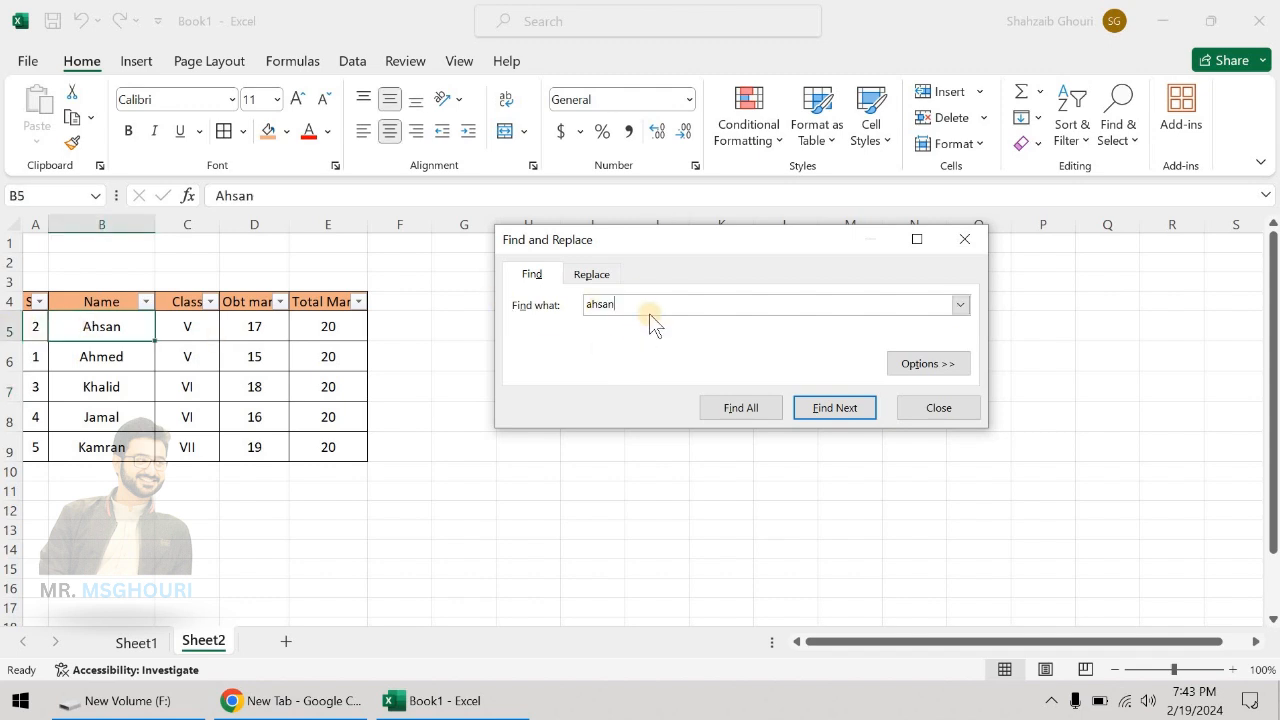
Use Replace All to replace the student name in B5 with the presenter's name, and close Find and Replace
{"action": "left_click", "coordinate": [620, 276]}
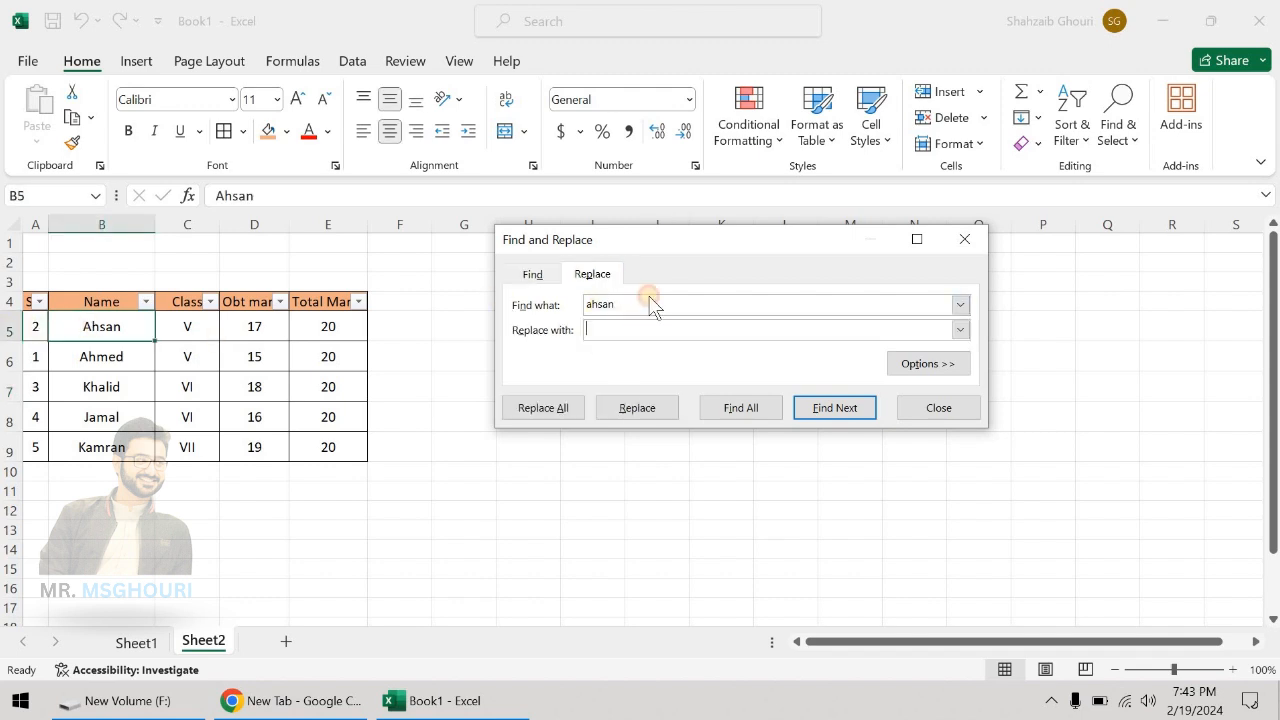
{"action": "left_click", "coordinate": [630, 329]}
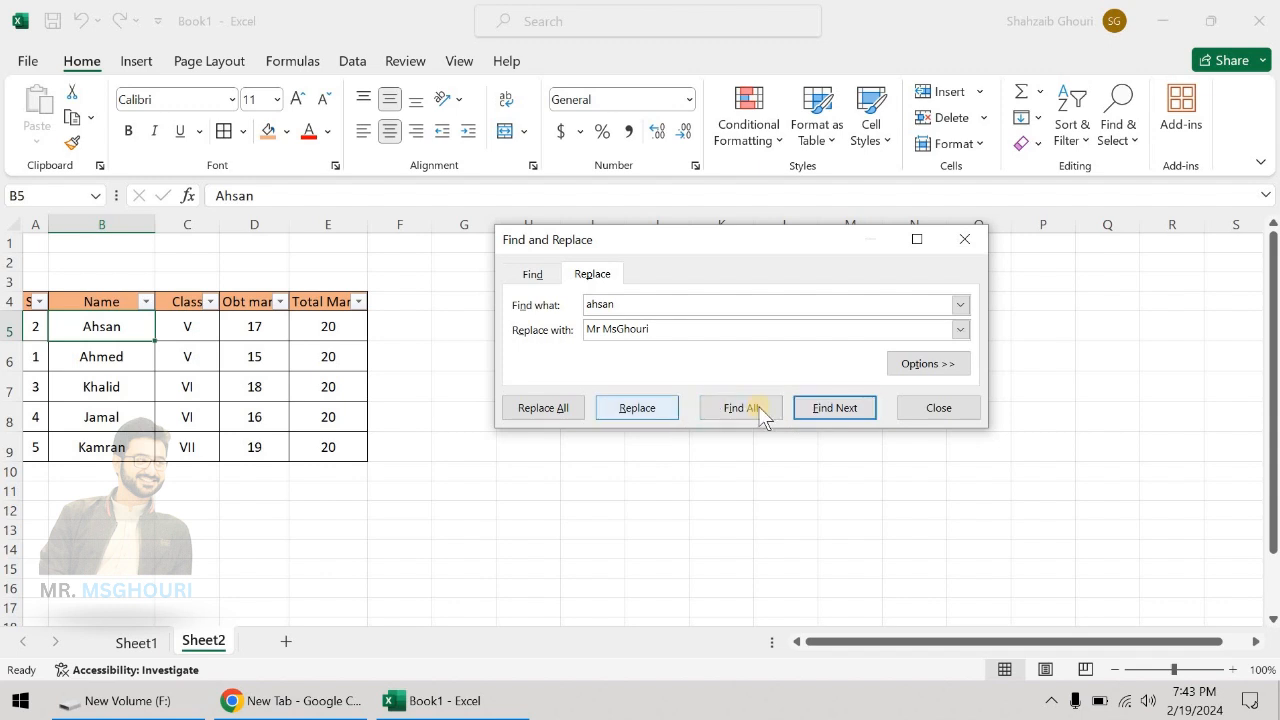
{"action": "left_click", "coordinate": [547, 408]}
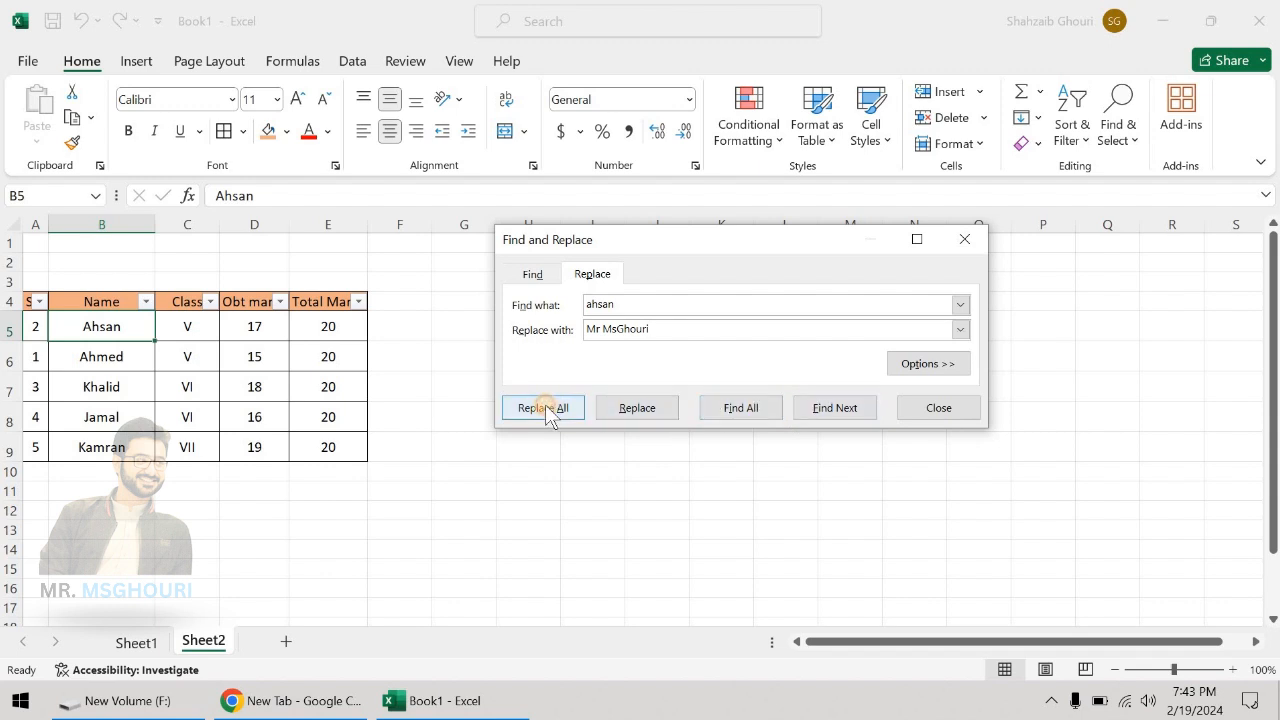
{"action": "left_click", "coordinate": [648, 408]}
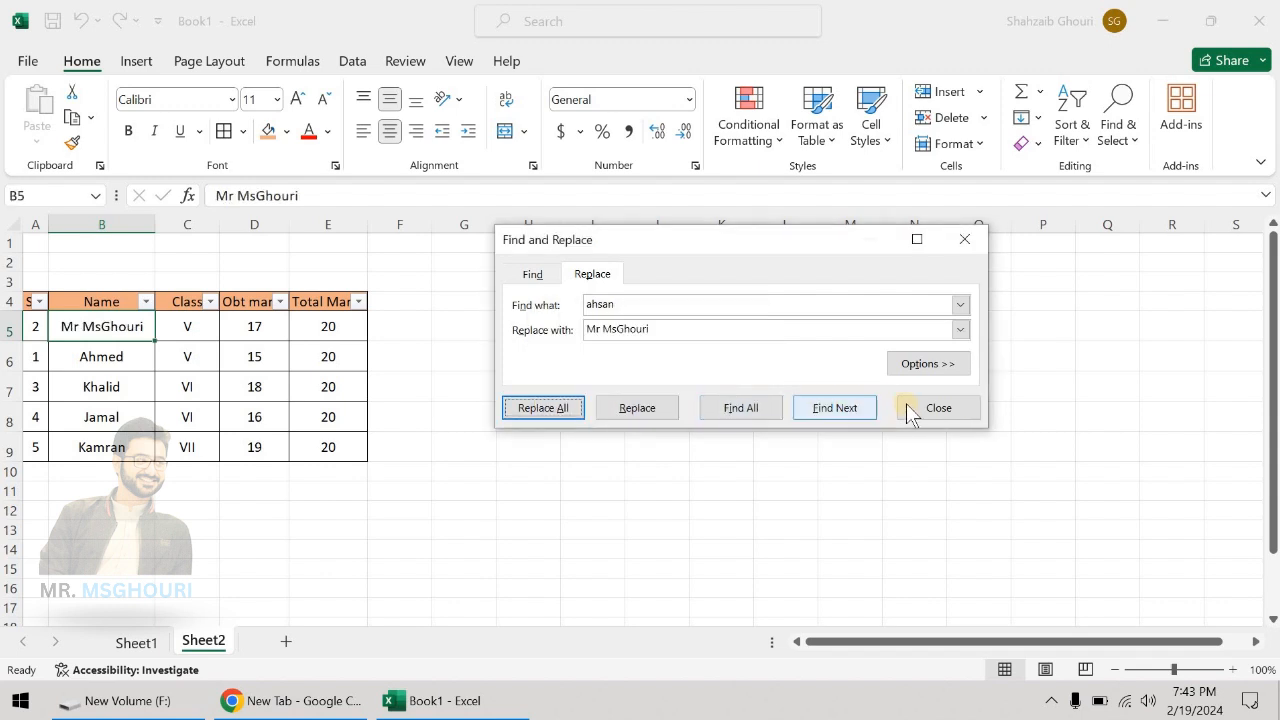
{"action": "left_click", "coordinate": [910, 407]}
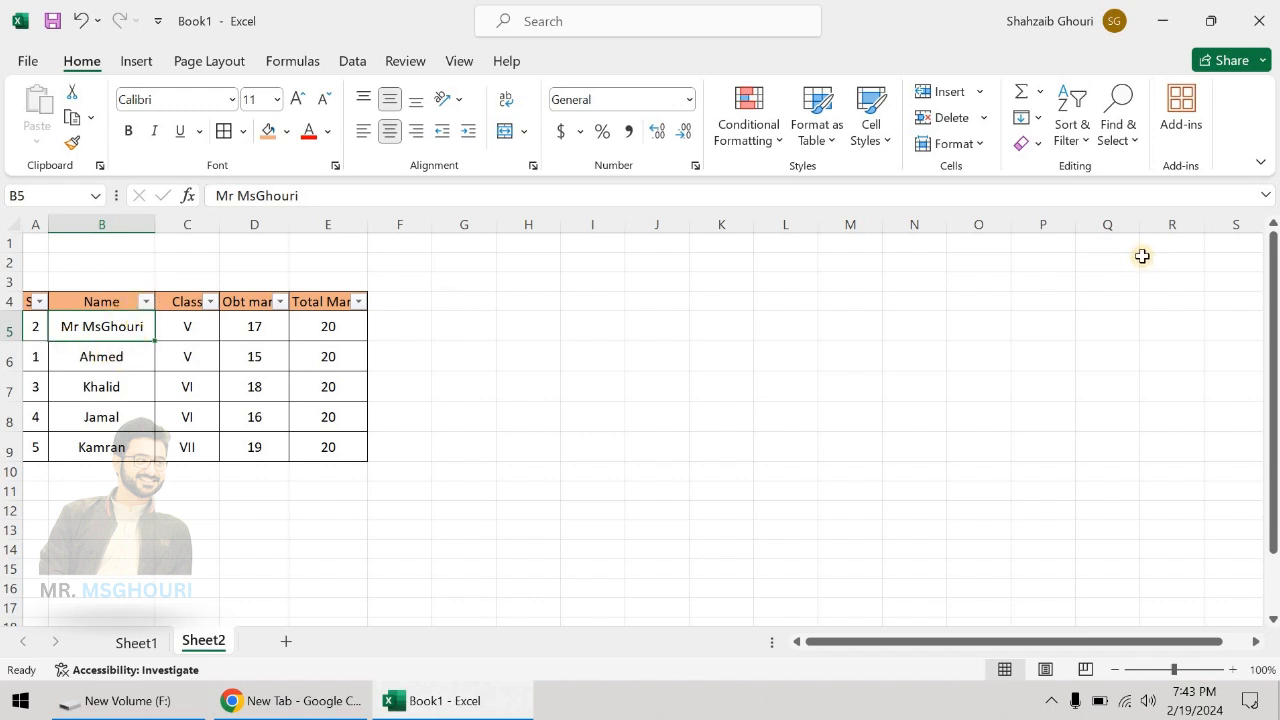
{"action": "left_click", "coordinate": [1181, 118]}
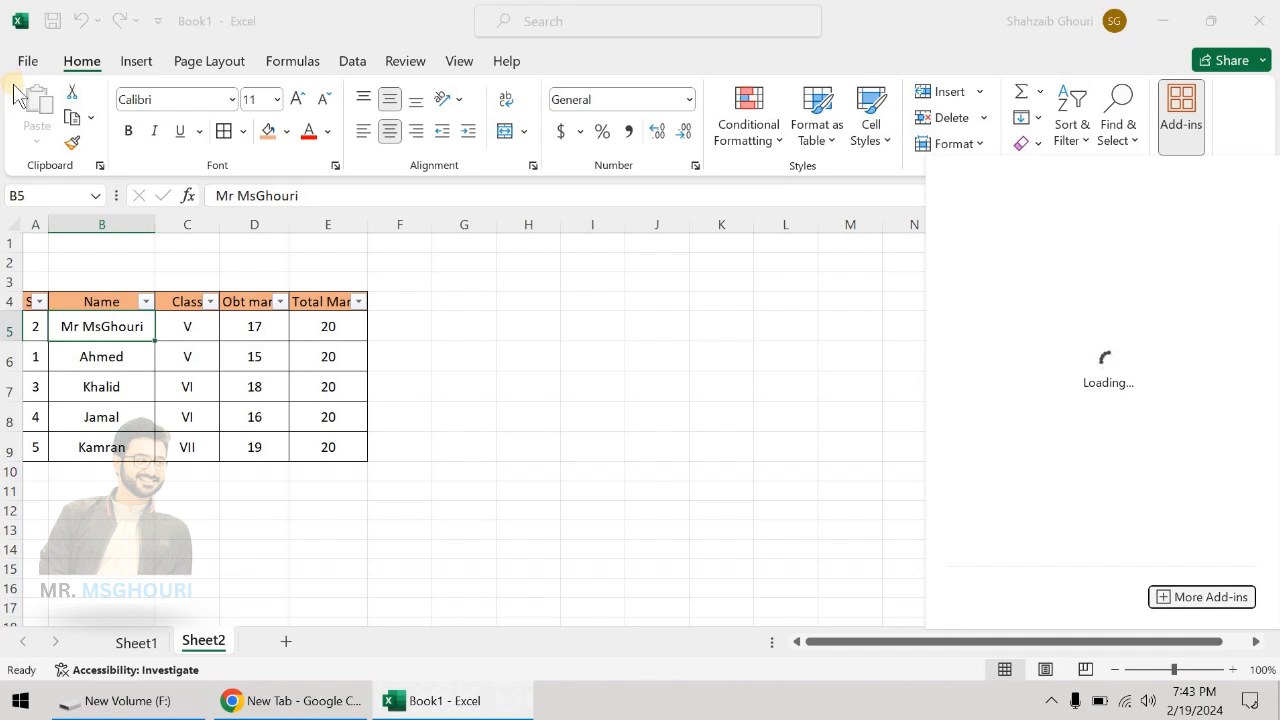
{"action": "left_click", "coordinate": [562, 393]}
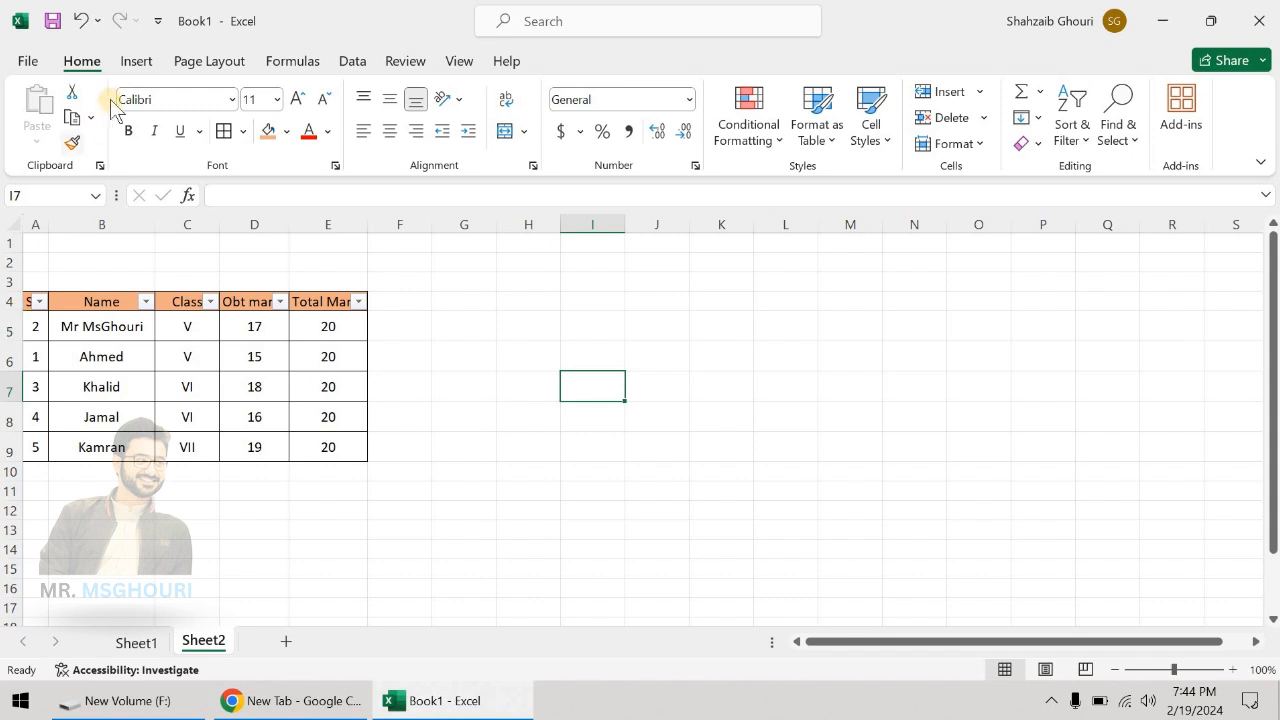
{"action": "left_click", "coordinate": [136, 61]}
{"action": "left_click", "coordinate": [82, 61]}
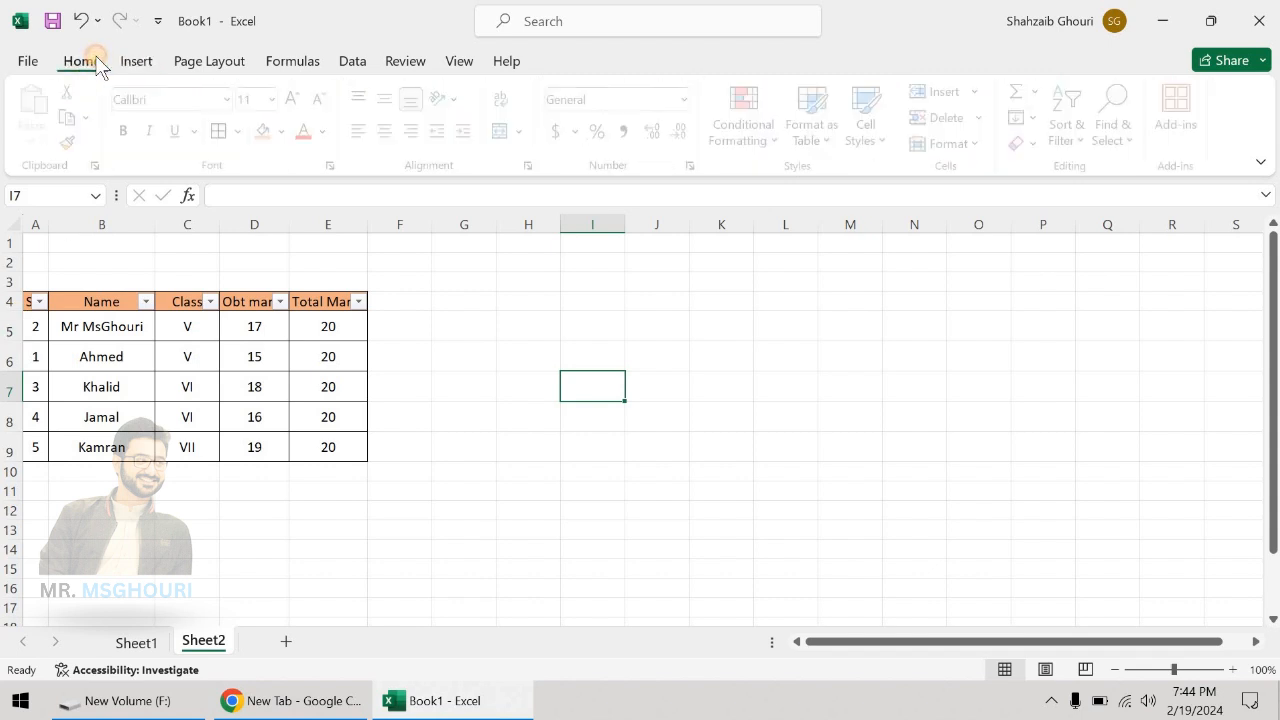